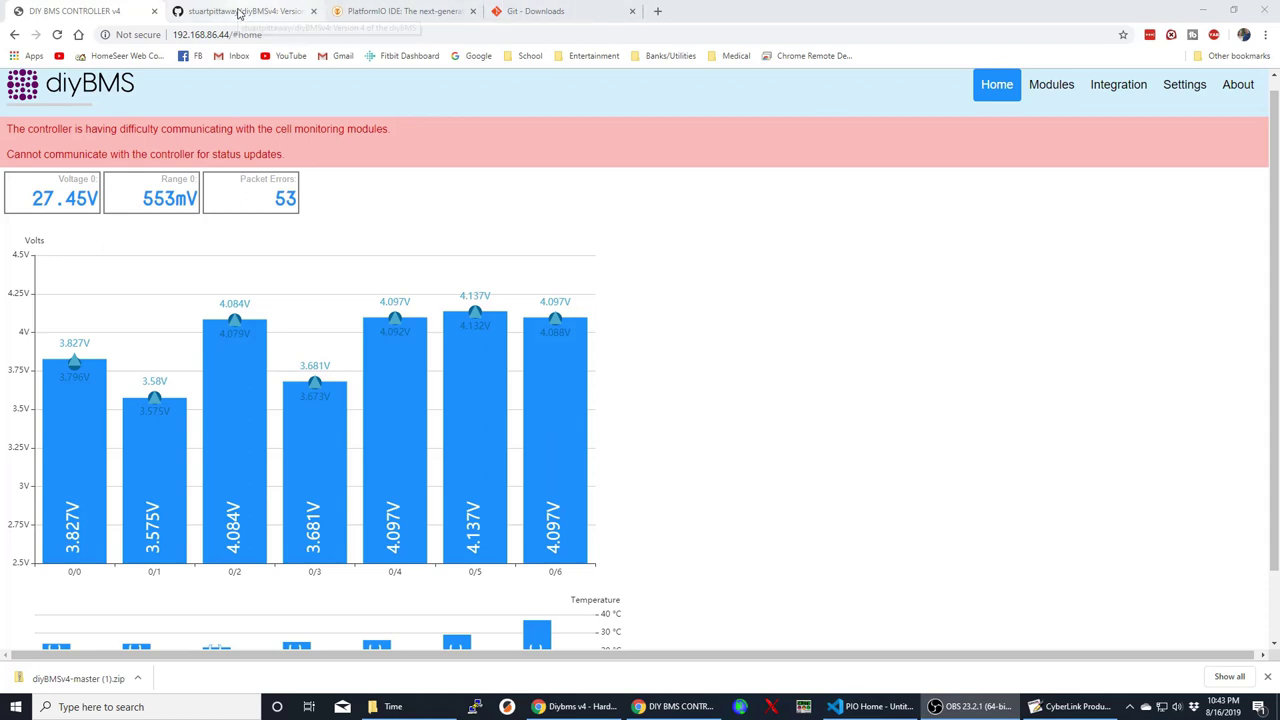
- Switch to the diyBMSv4 repository on GitHub and examine the files in its Circuit folder
{"action": "left_click", "coordinate": [239, 12]}
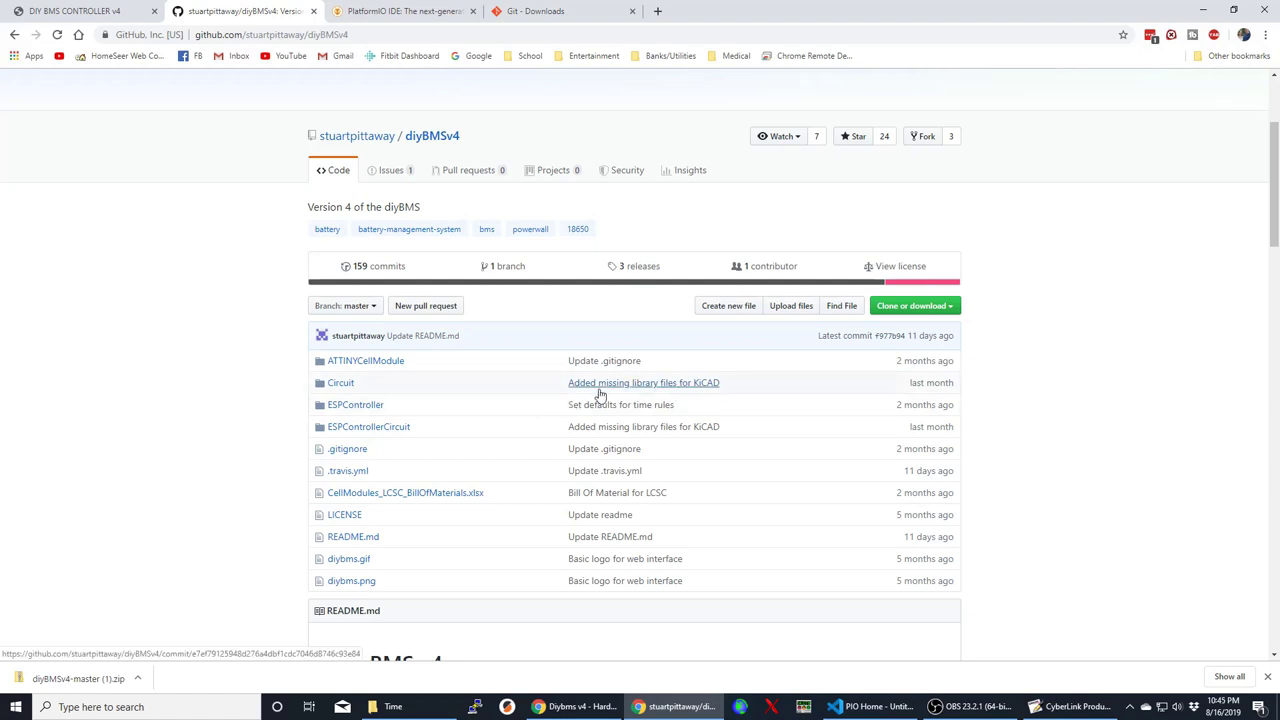
{"action": "left_click", "coordinate": [339, 383]}
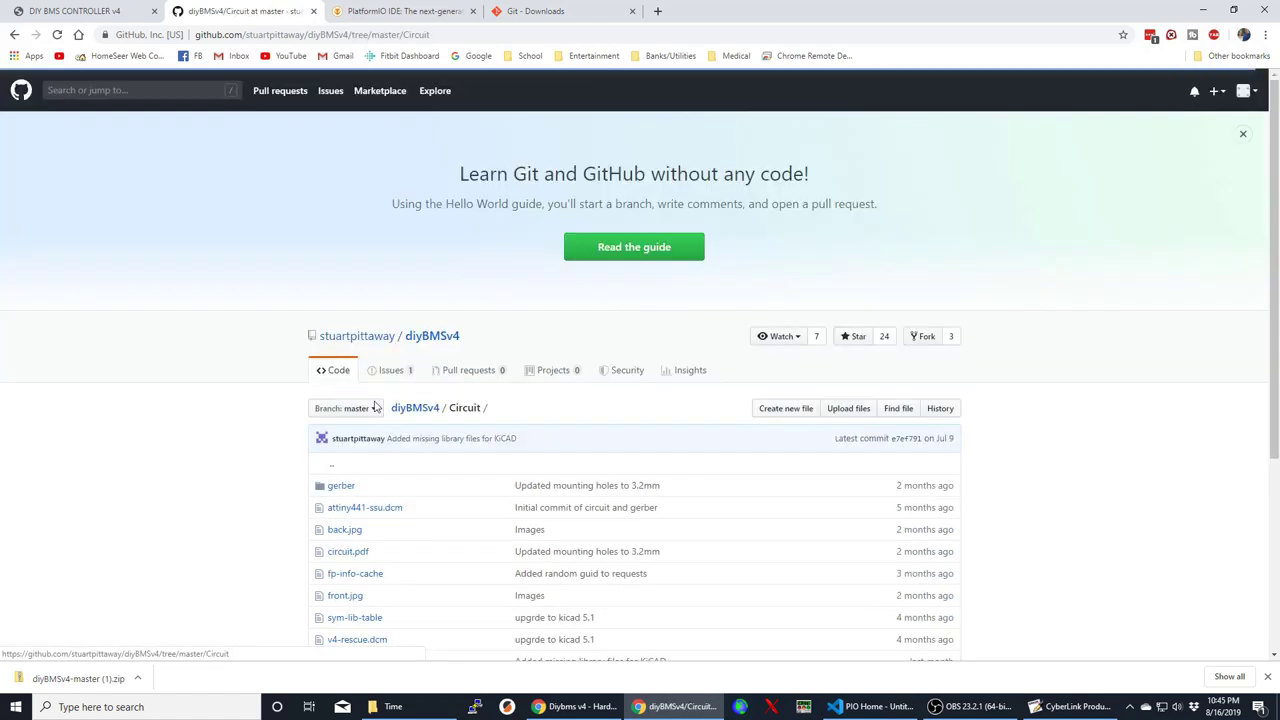
{"action": "scroll", "coordinate": [414, 506], "scroll_direction": "down", "scroll_amount": 3}
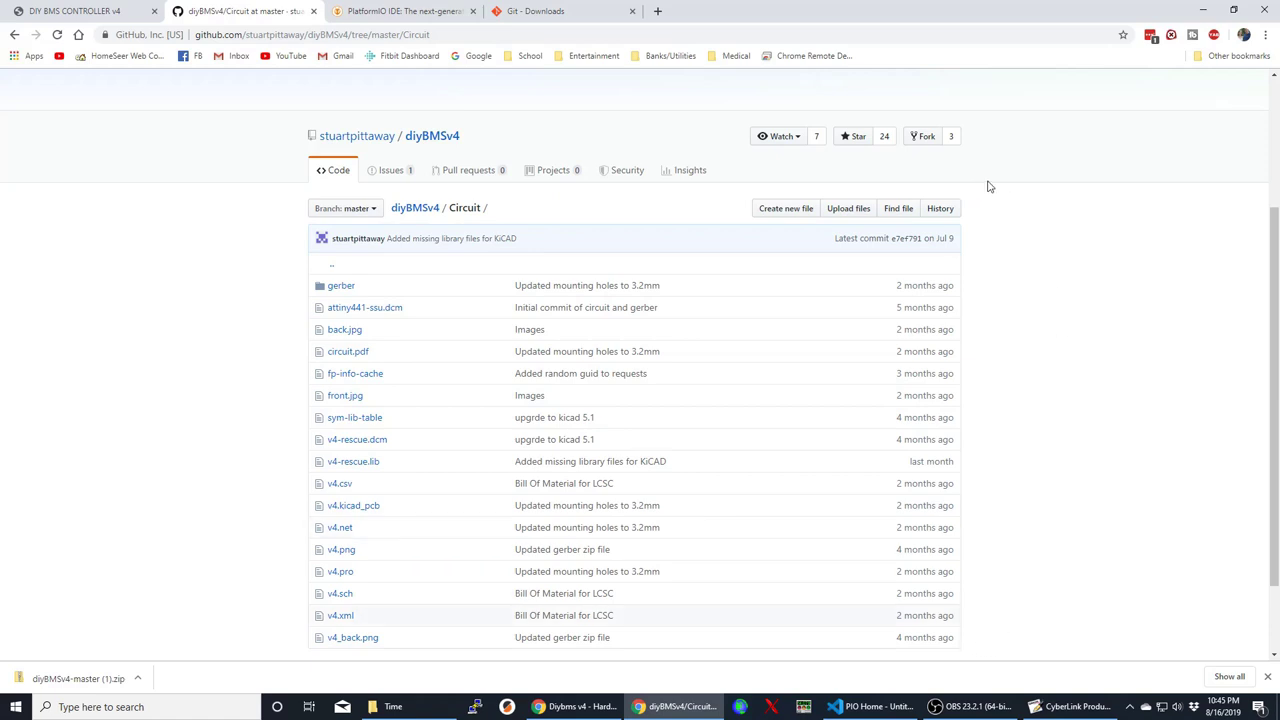
- Open the PlatformIO IDE installation instructions for VSCode on the PlatformIO website
{"action": "left_click", "coordinate": [403, 13]}
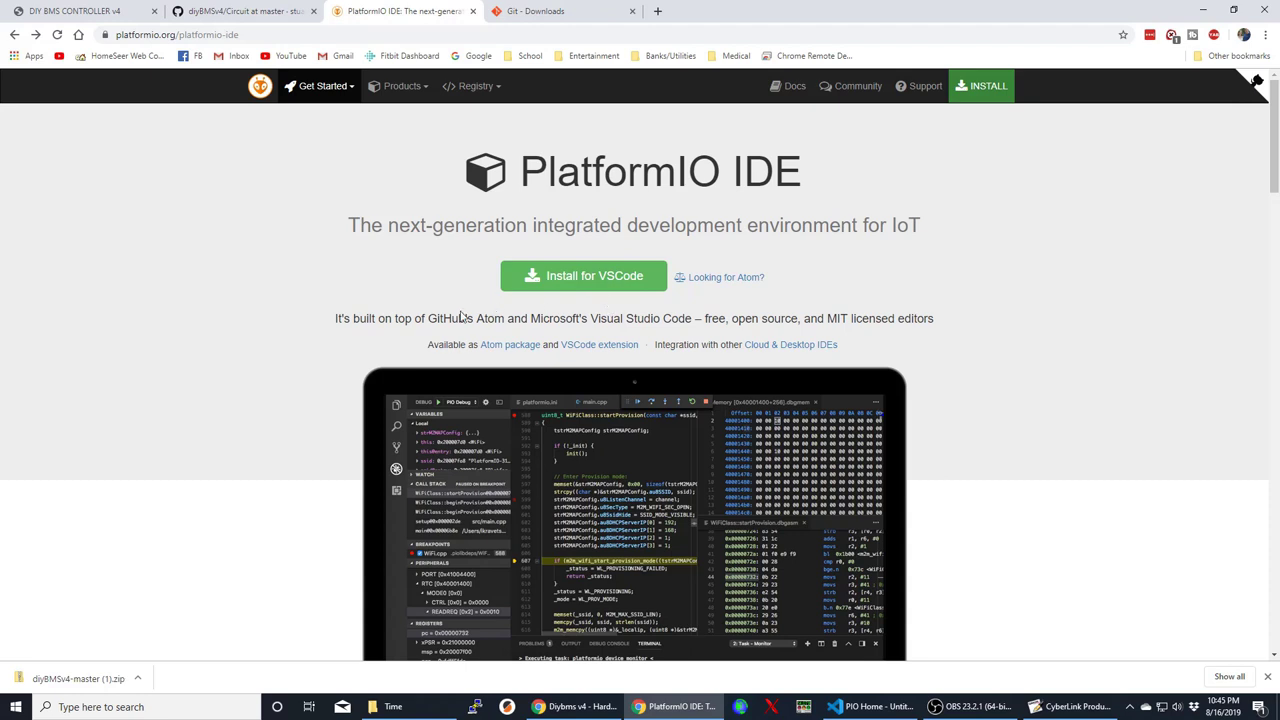
{"action": "left_click", "coordinate": [598, 280]}
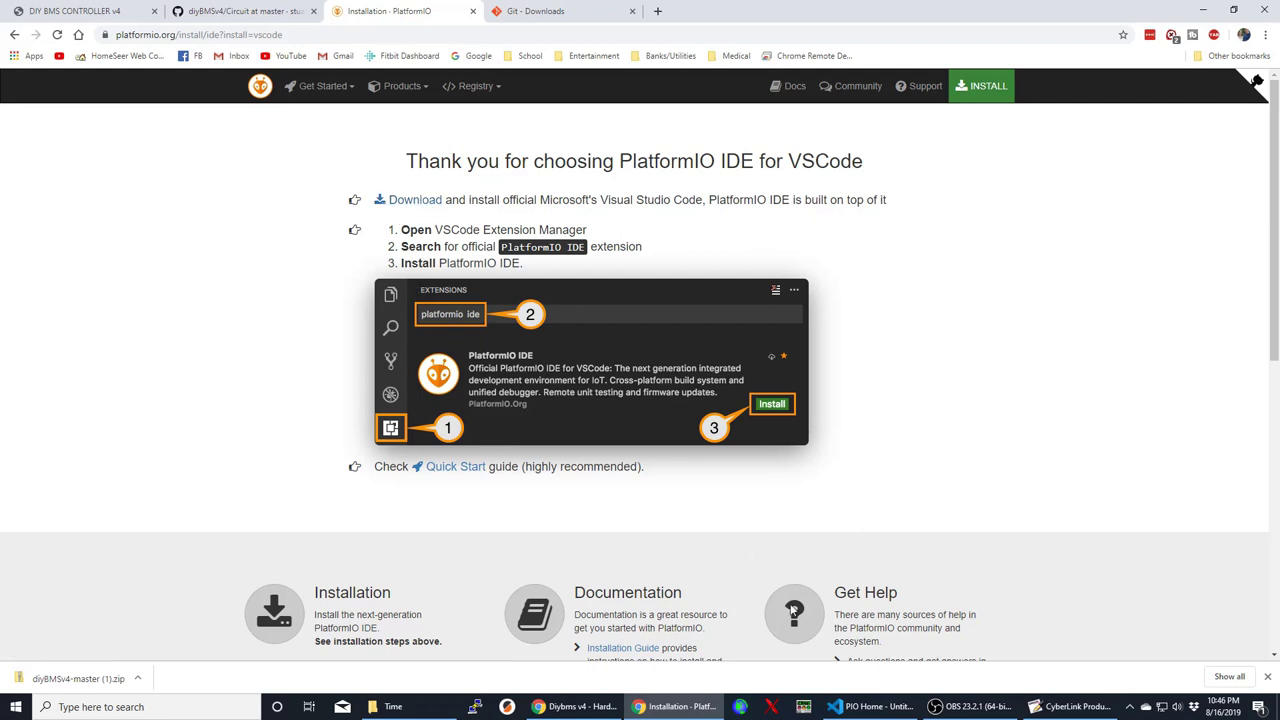
- Switch to Visual Studio Code, search the extension marketplace for "plat" and open the PlatformIO IDE extension's details
{"action": "left_click", "coordinate": [852, 707]}
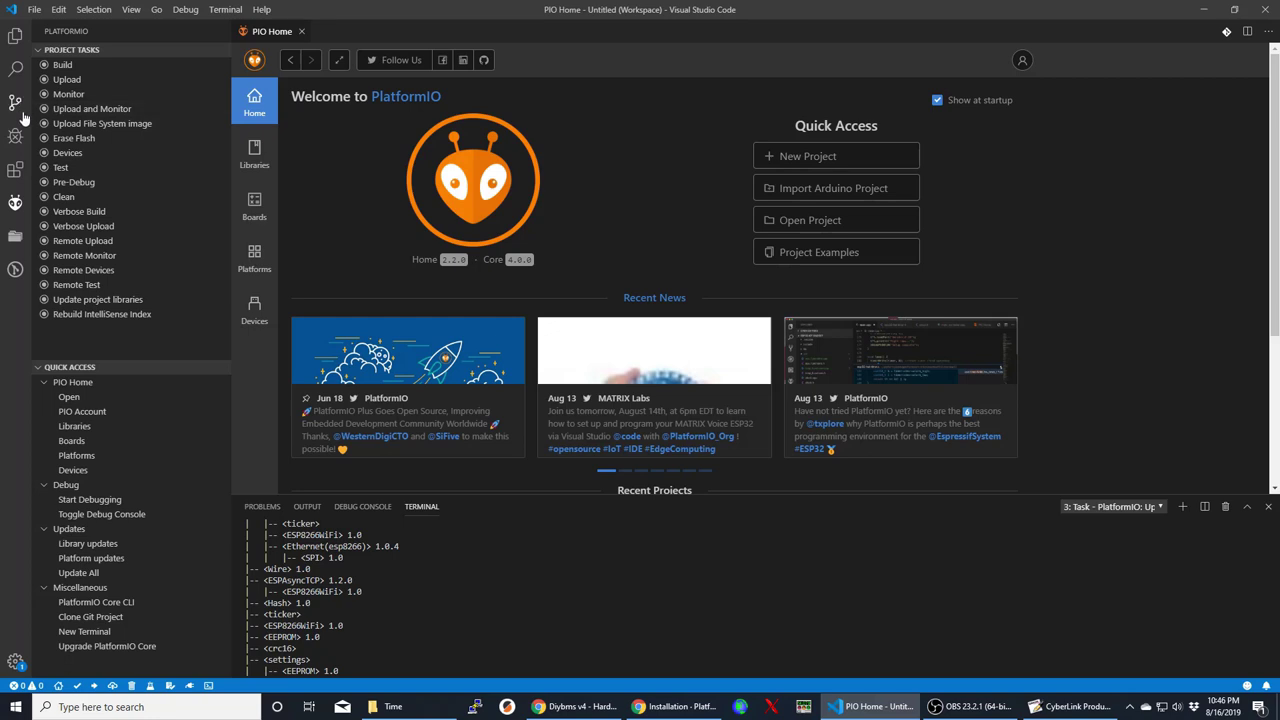
{"action": "left_click", "coordinate": [15, 37]}
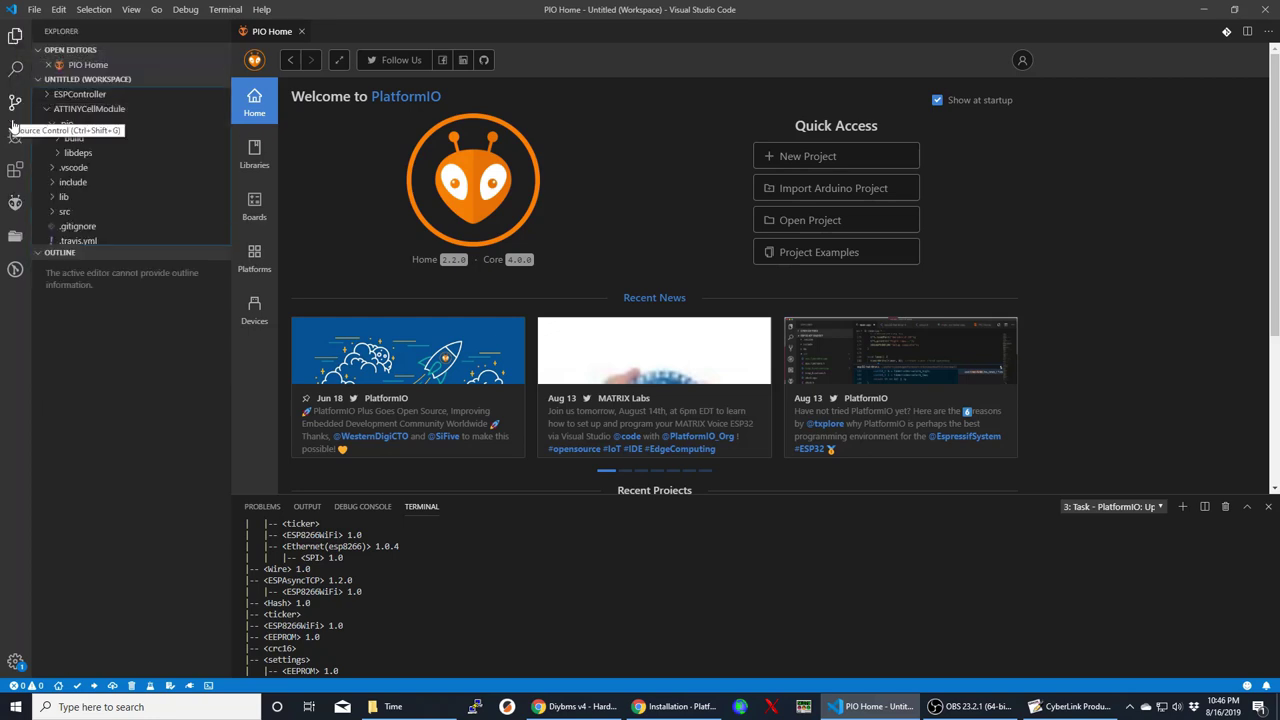
{"action": "left_click", "coordinate": [15, 172]}
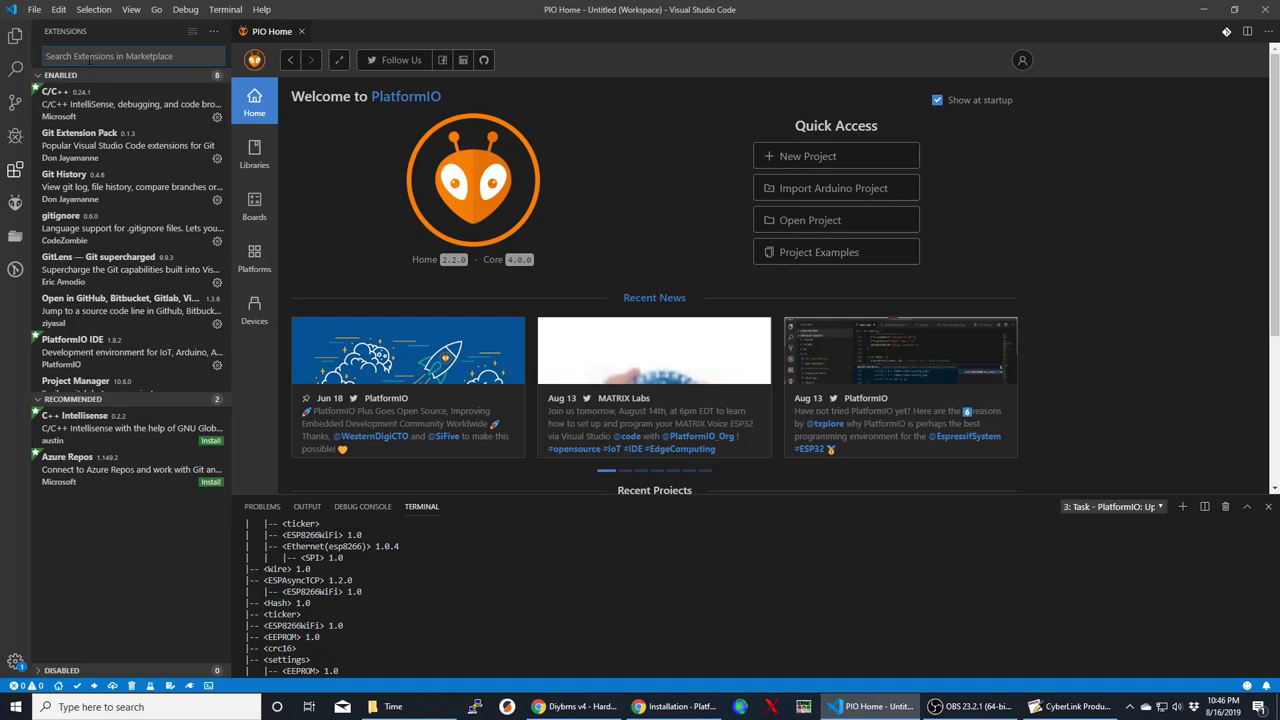
{"action": "type", "text": "pla"}
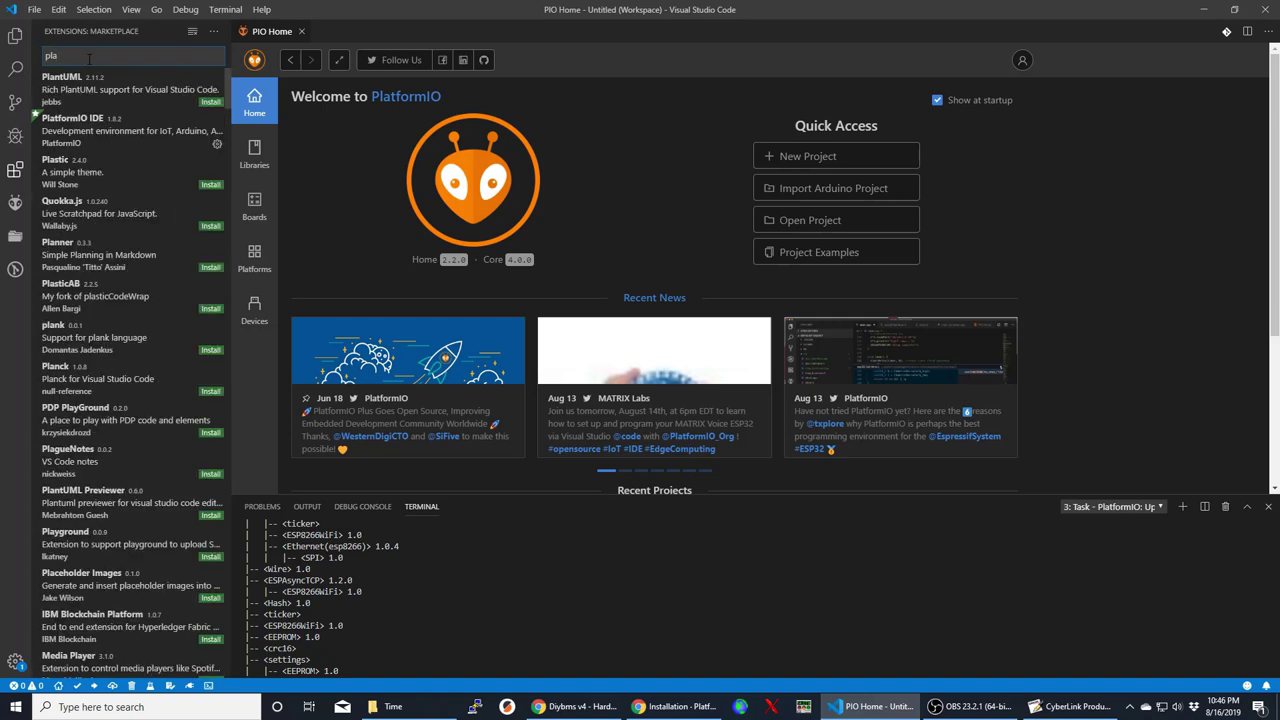
{"action": "type", "text": "t"}
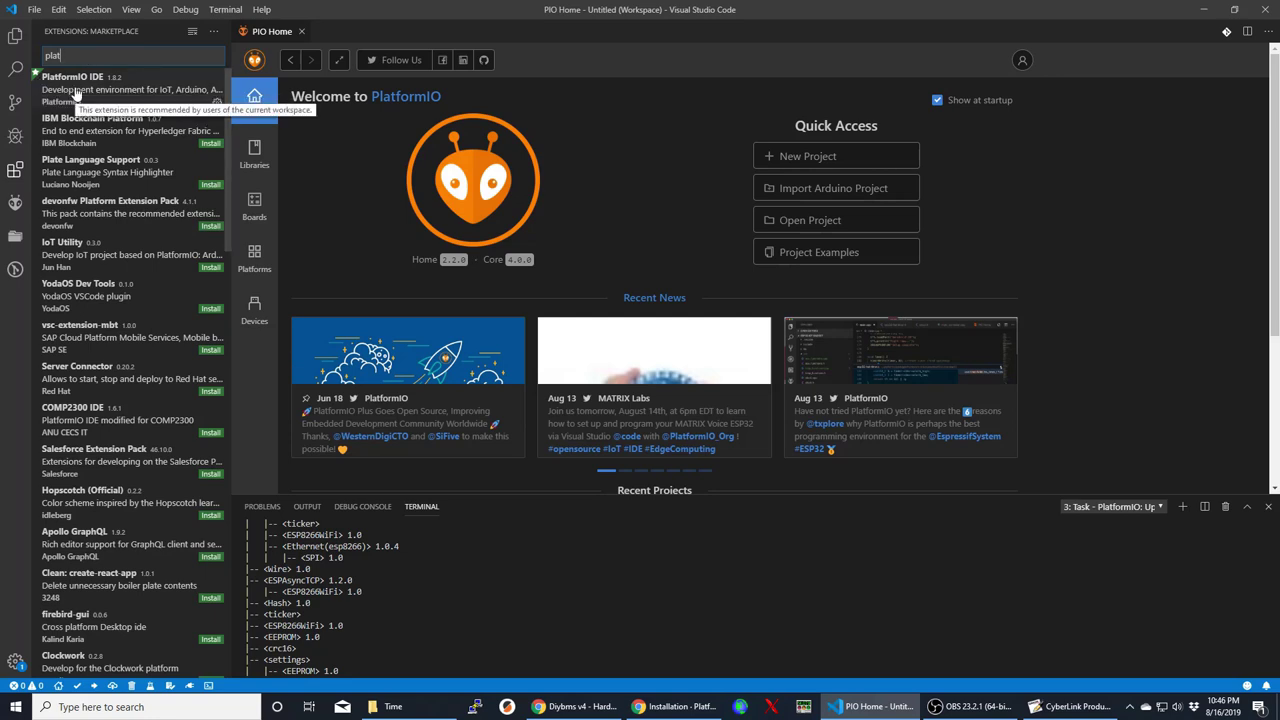
{"action": "left_click", "coordinate": [75, 93]}
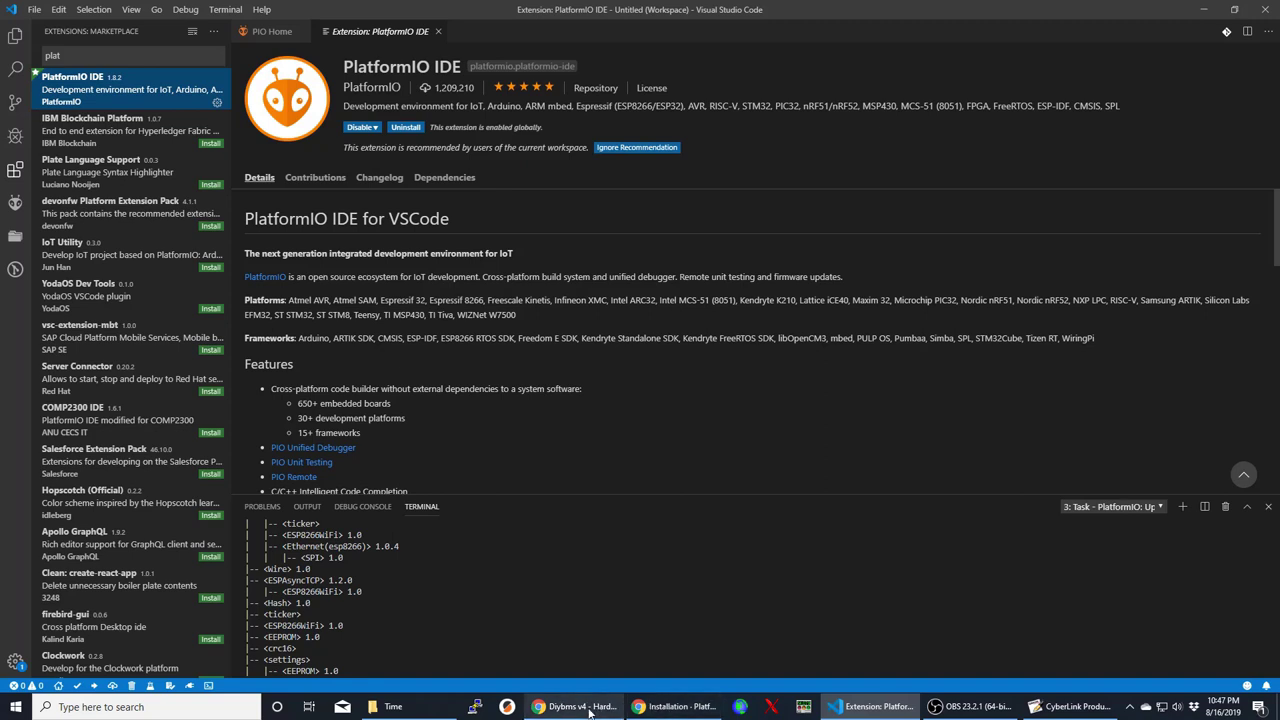
- Switch to Chrome and view the Git downloads page with its Windows download
{"action": "mouse_move", "coordinate": [589, 712]}
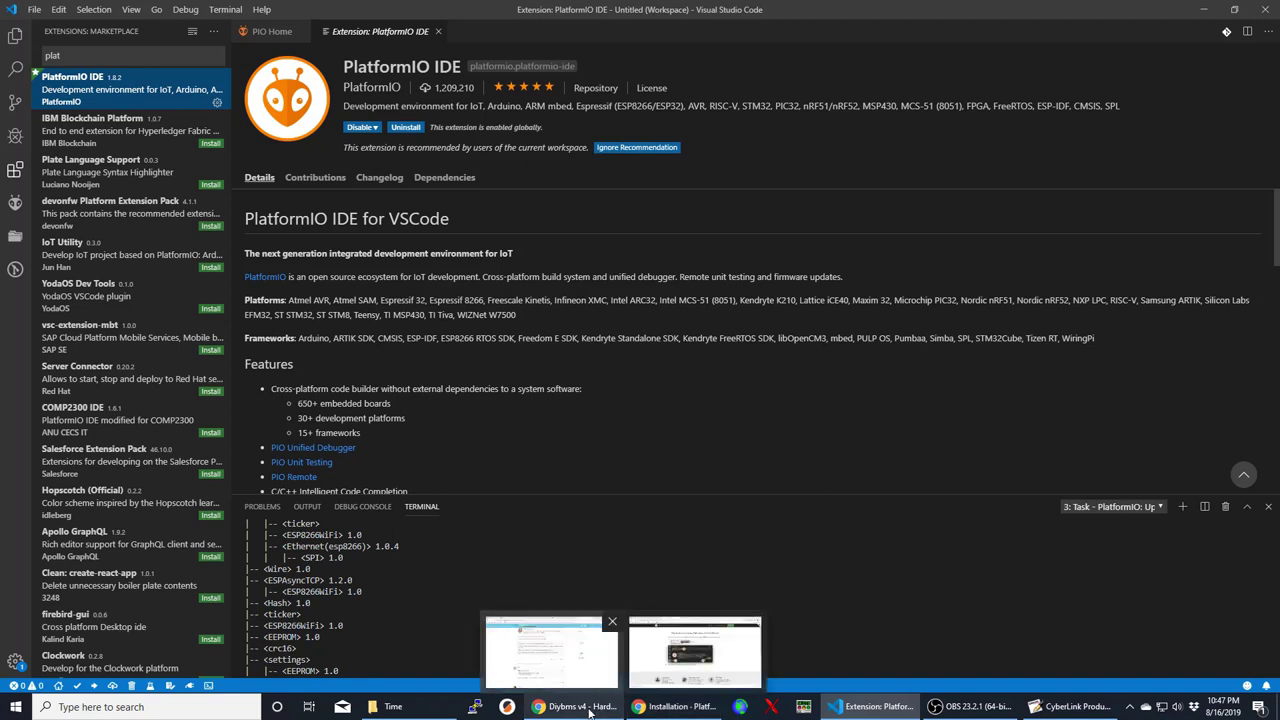
{"action": "left_click", "coordinate": [645, 710]}
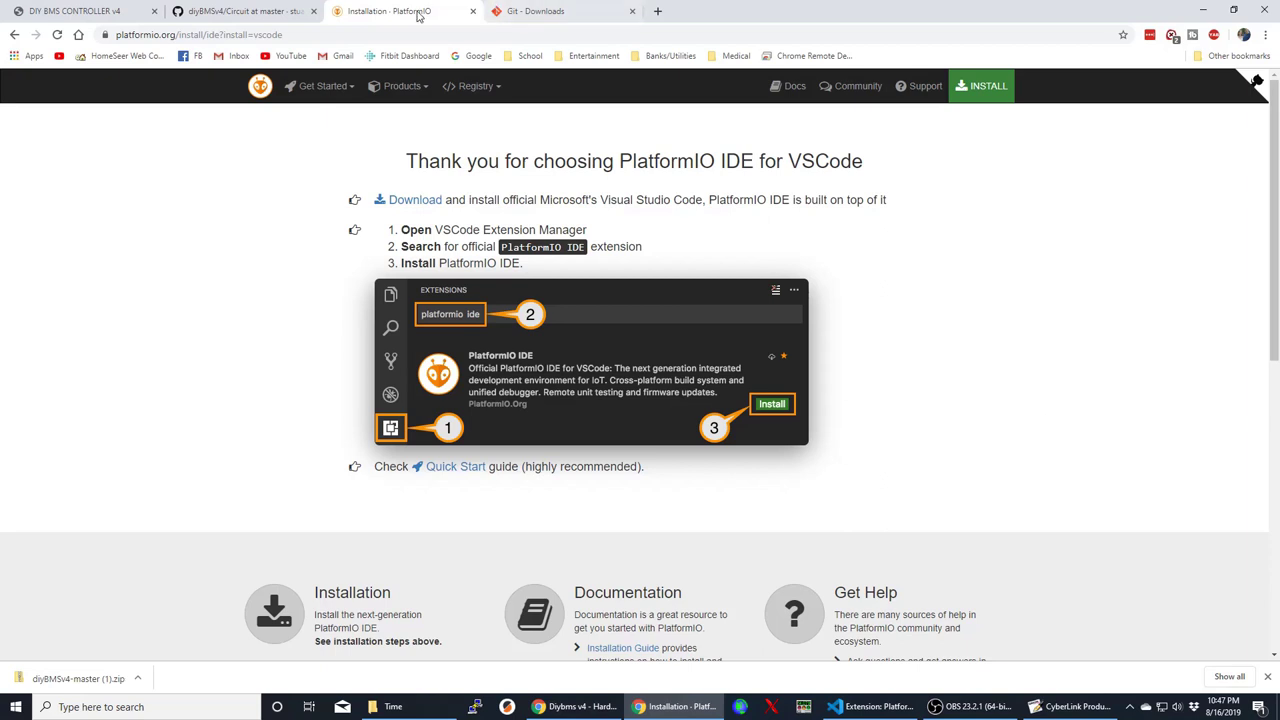
{"action": "left_click", "coordinate": [538, 11]}
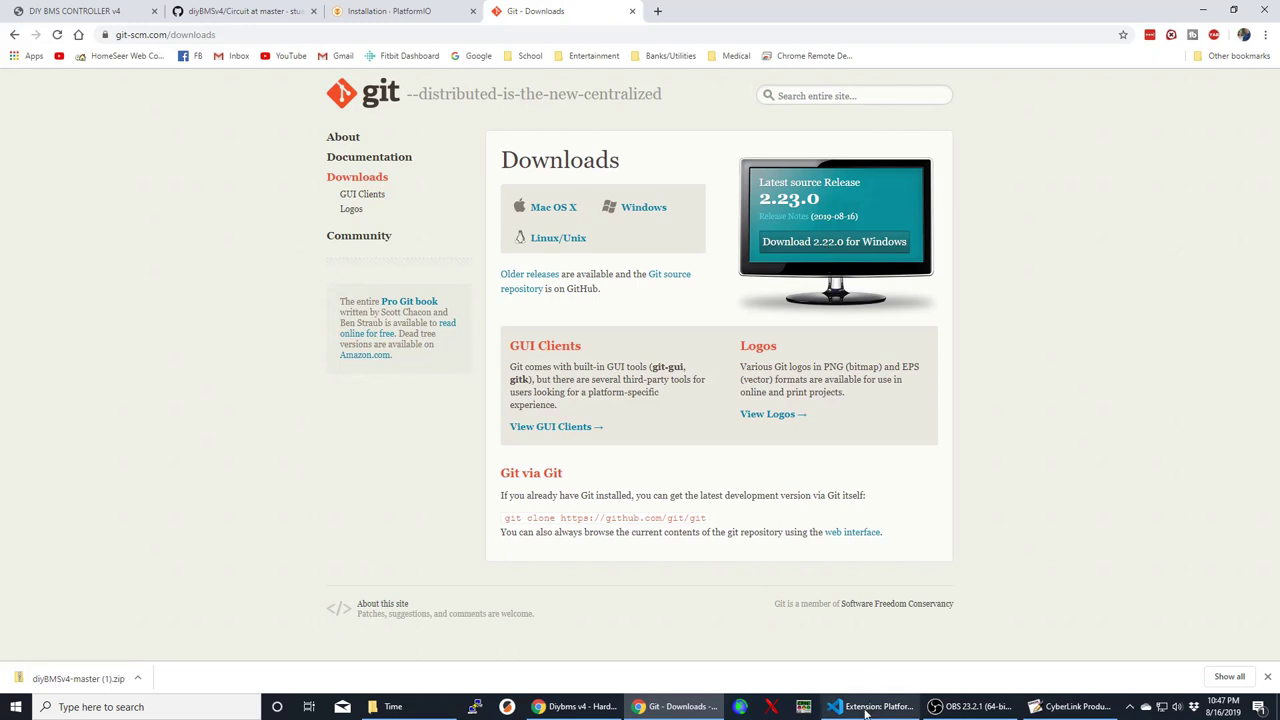
{"action": "mouse_move", "coordinate": [866, 712]}
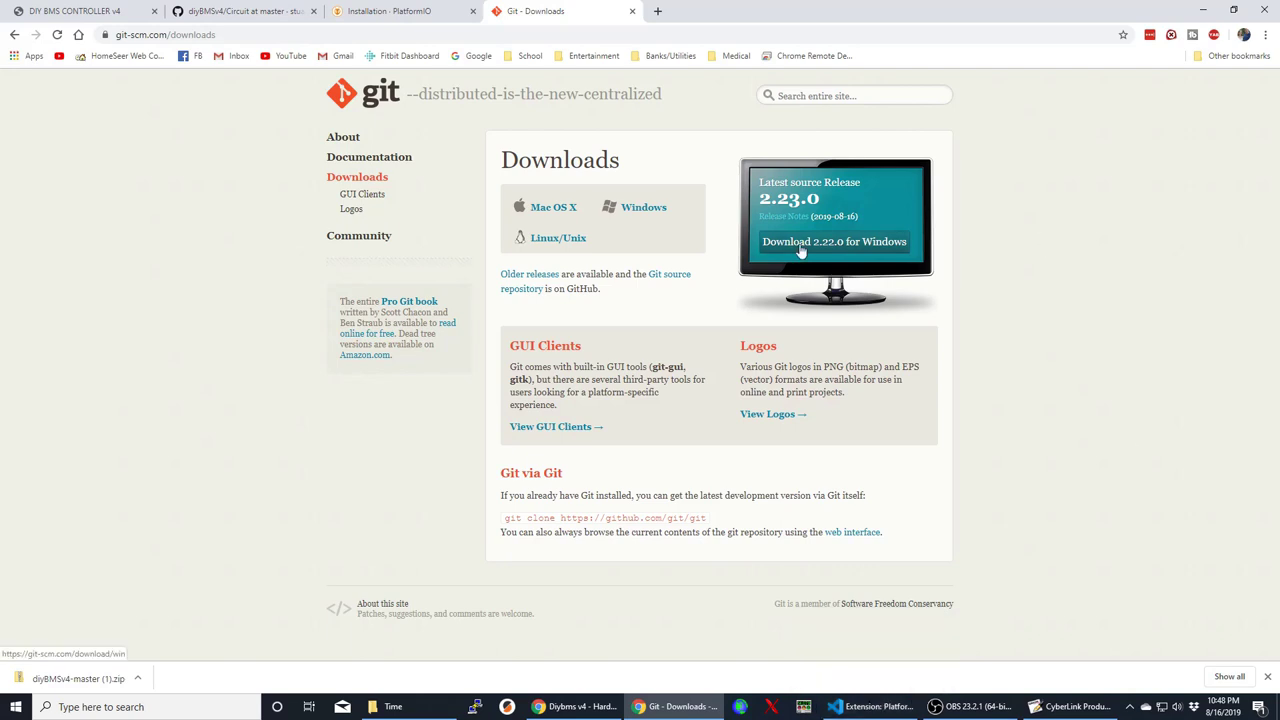
- Switch to Visual Studio Code and show the PlatformIO project tasks and the PIO Home page
{"action": "left_click", "coordinate": [870, 706]}
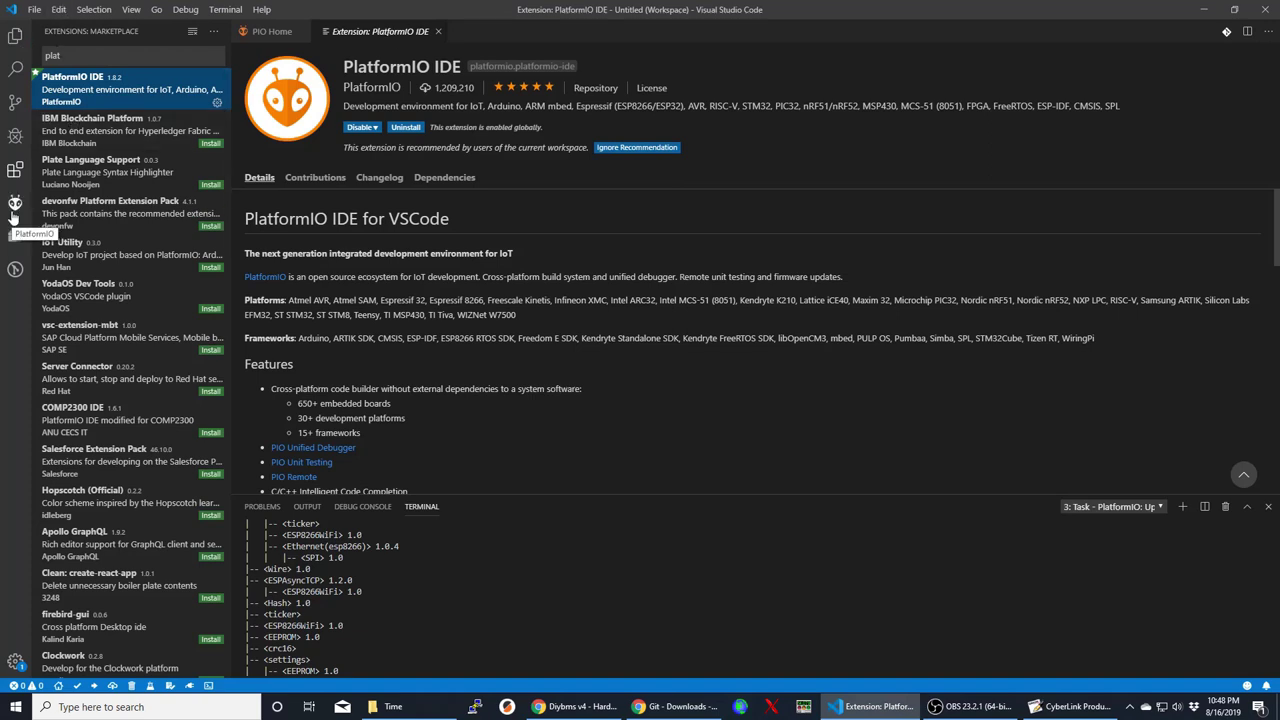
{"action": "left_click", "coordinate": [14, 206]}
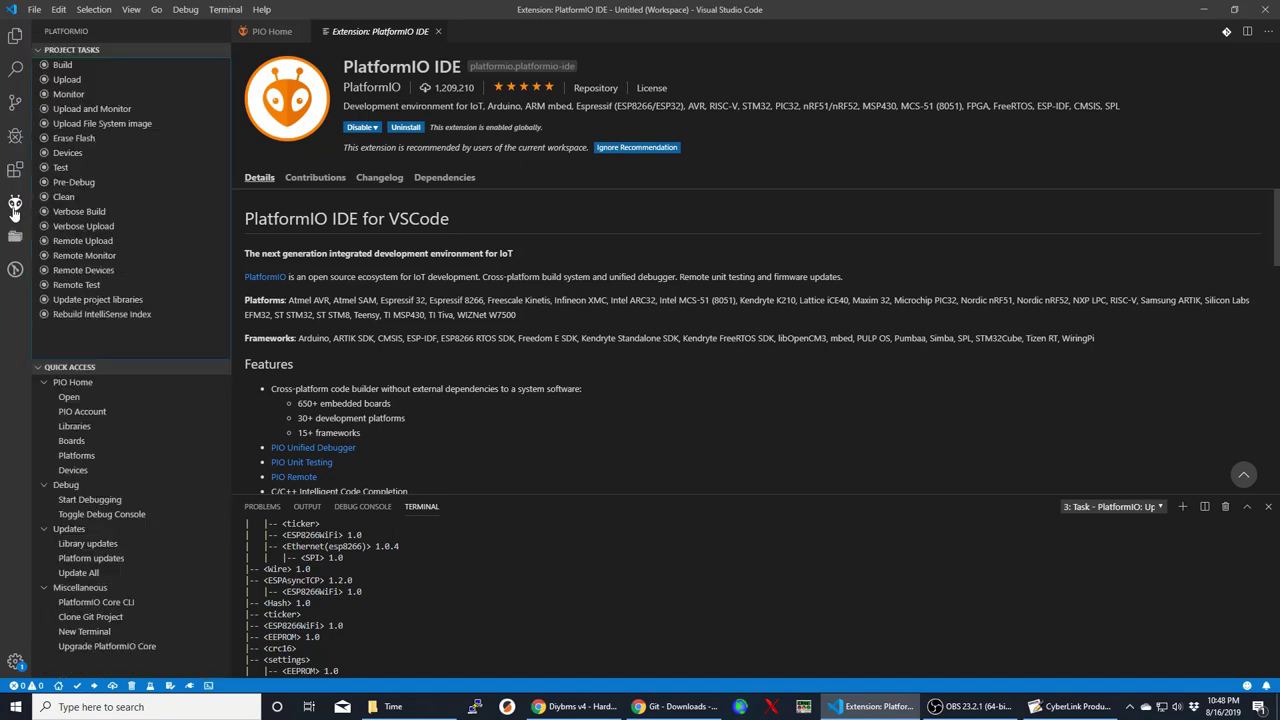
{"action": "left_click", "coordinate": [256, 36]}
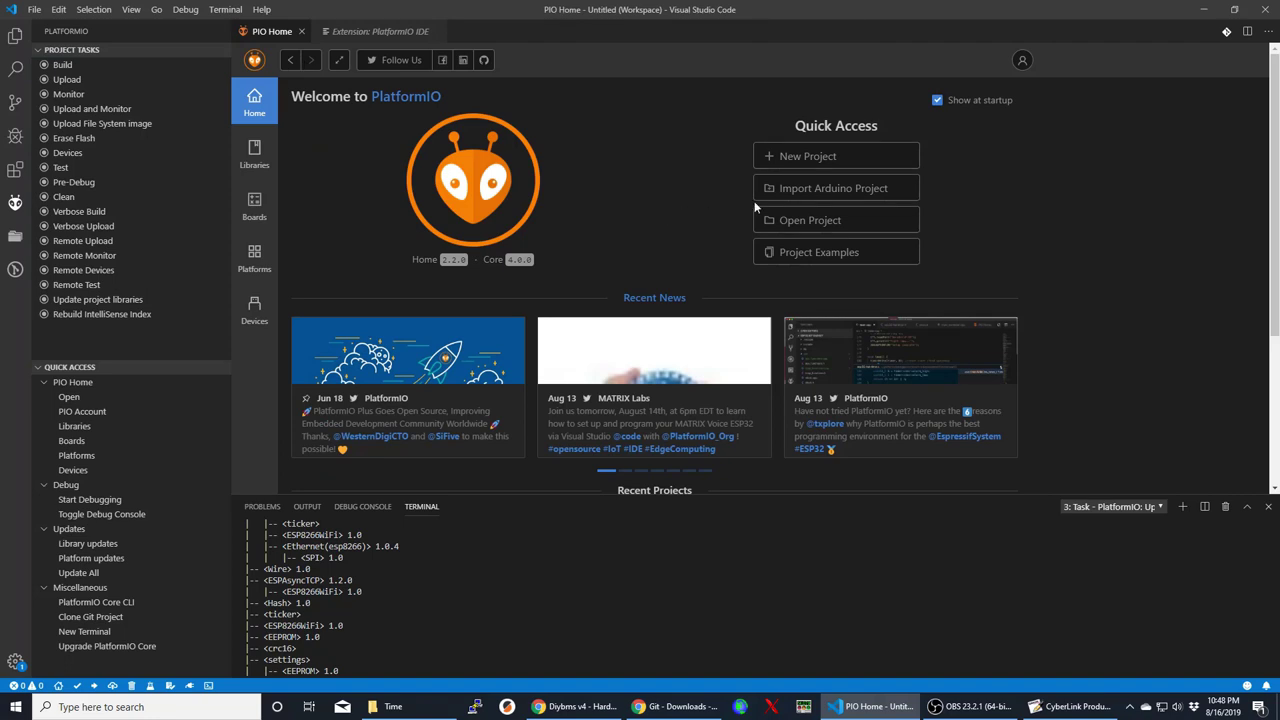
{"action": "left_click", "coordinate": [818, 221]}
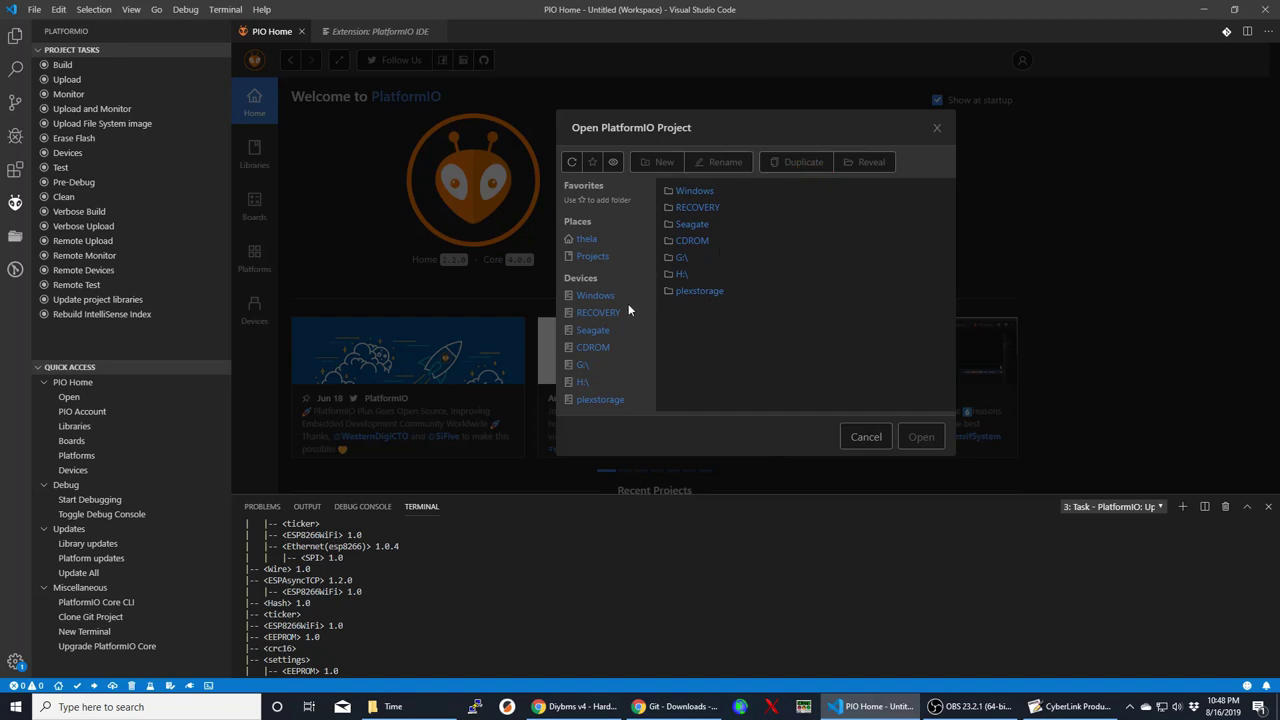
{"action": "left_click", "coordinate": [586, 241]}
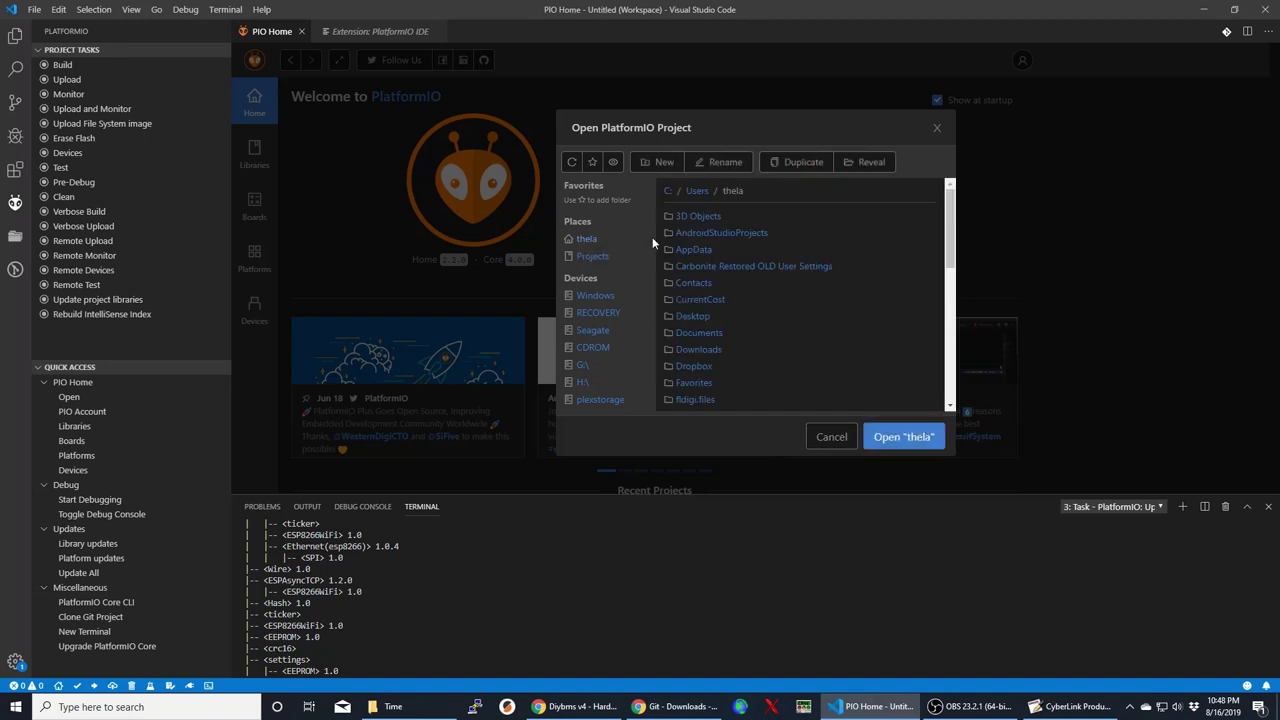
{"action": "left_click", "coordinate": [704, 351]}
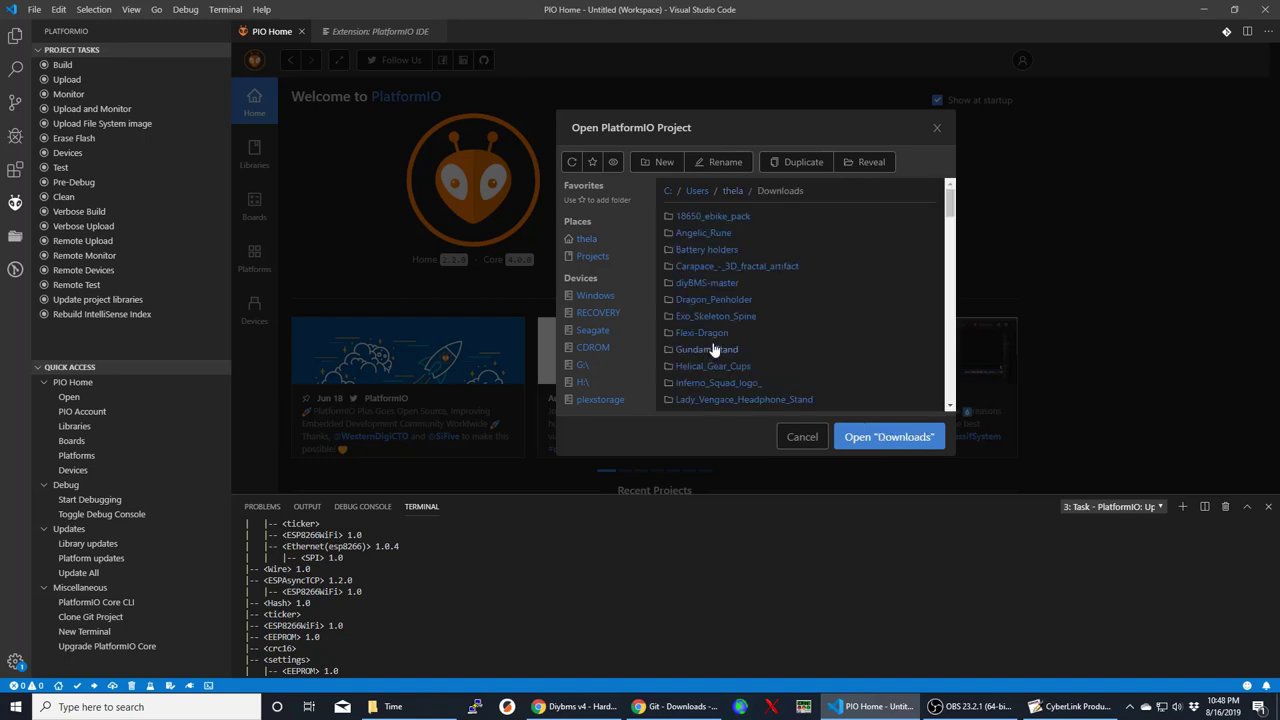
{"action": "left_click", "coordinate": [731, 192]}
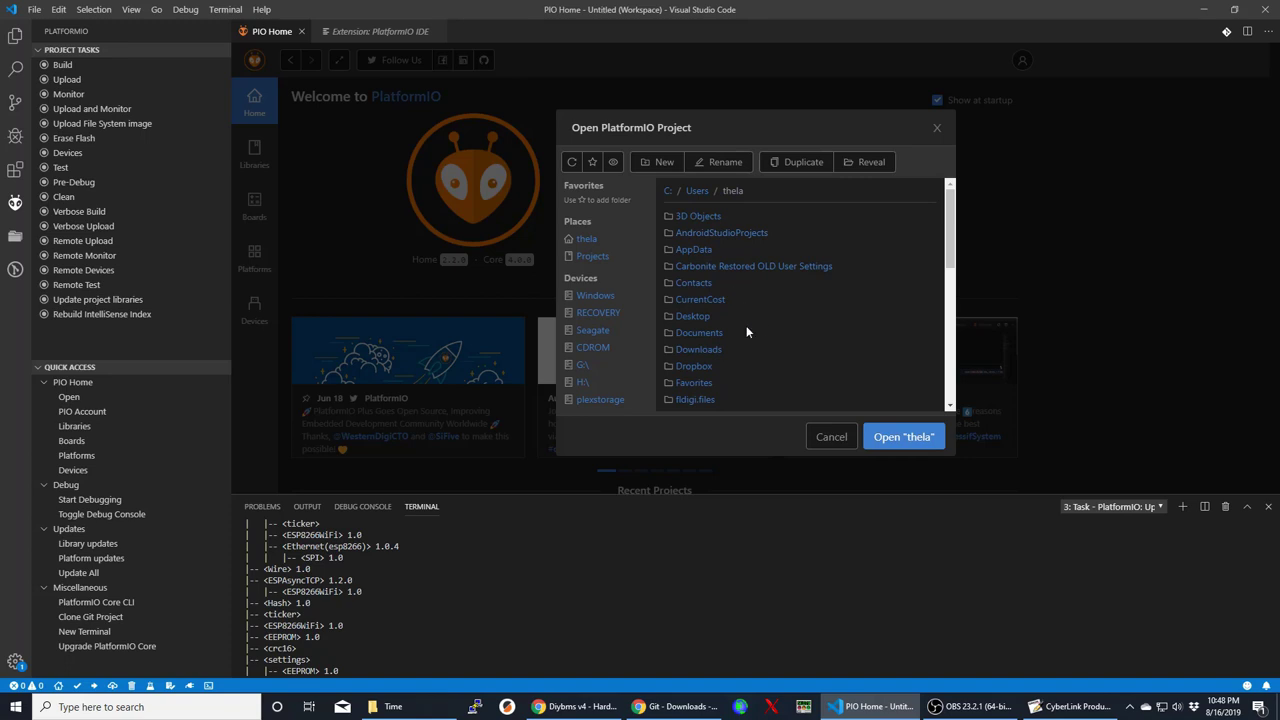
{"action": "left_click", "coordinate": [714, 334]}
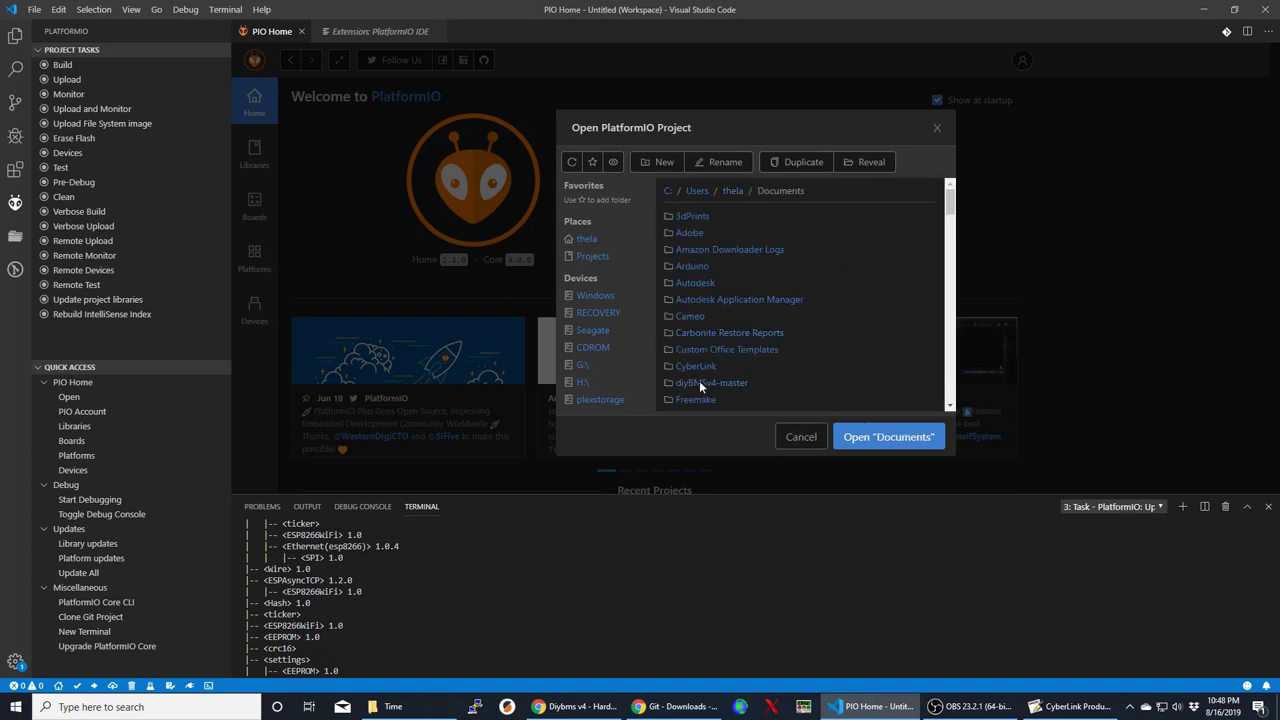
{"action": "left_click", "coordinate": [699, 382]}
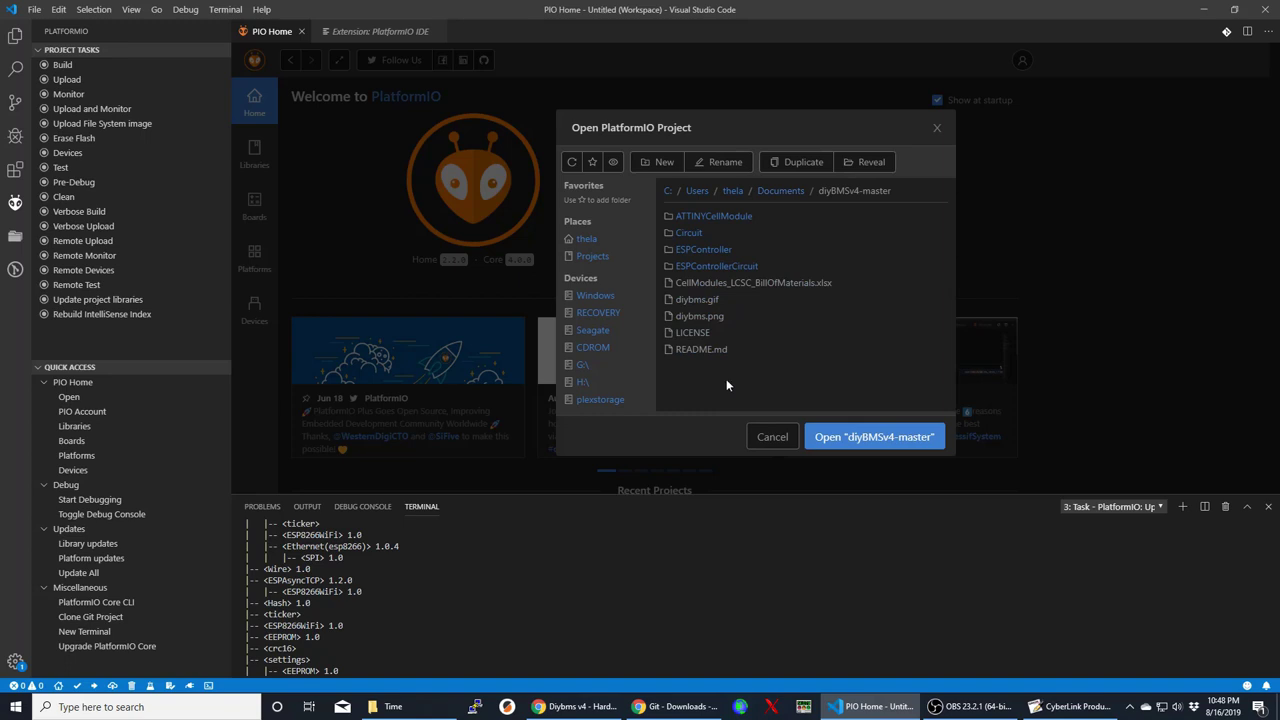
{"action": "left_click", "coordinate": [704, 250]}
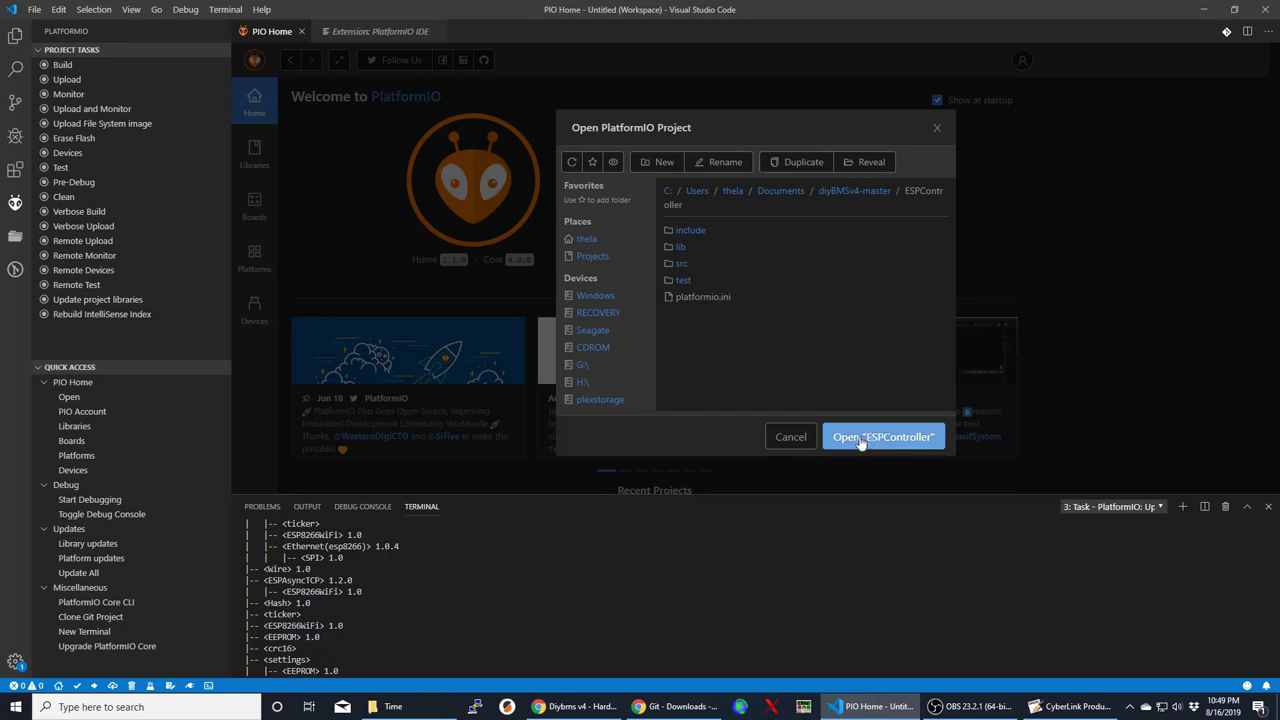
{"action": "left_click", "coordinate": [790, 437]}
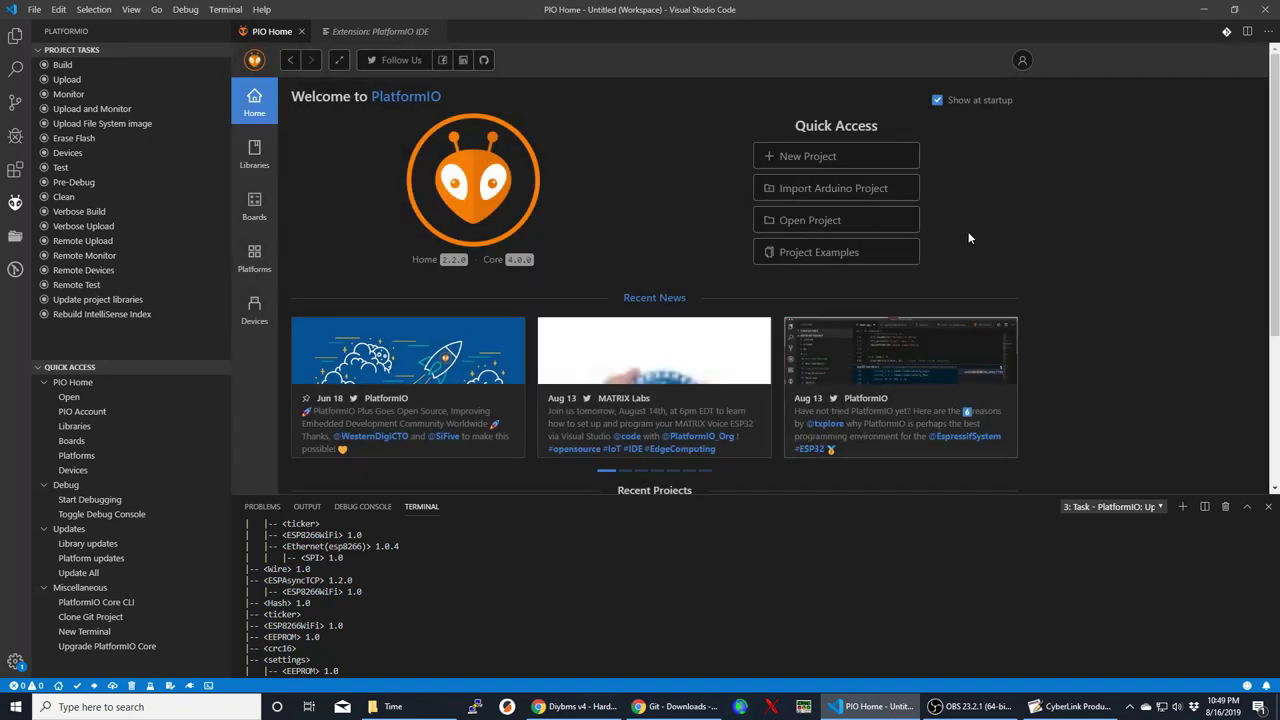
- Open the diyBMSv4-master\ESPController project from the recent projects on PIO Home
{"action": "scroll", "coordinate": [931, 343], "scroll_direction": "down", "scroll_amount": 1}
{"action": "scroll", "coordinate": [931, 343], "scroll_direction": "down", "scroll_amount": 3}
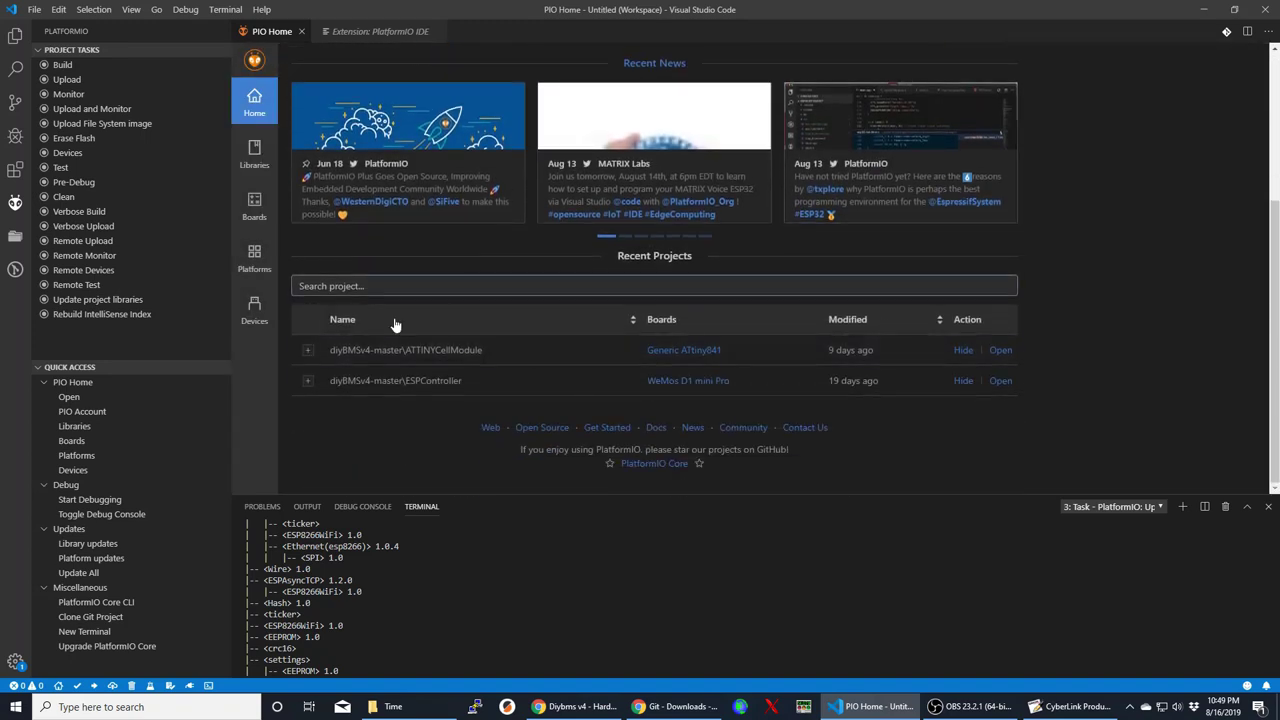
{"action": "left_click", "coordinate": [1000, 380]}
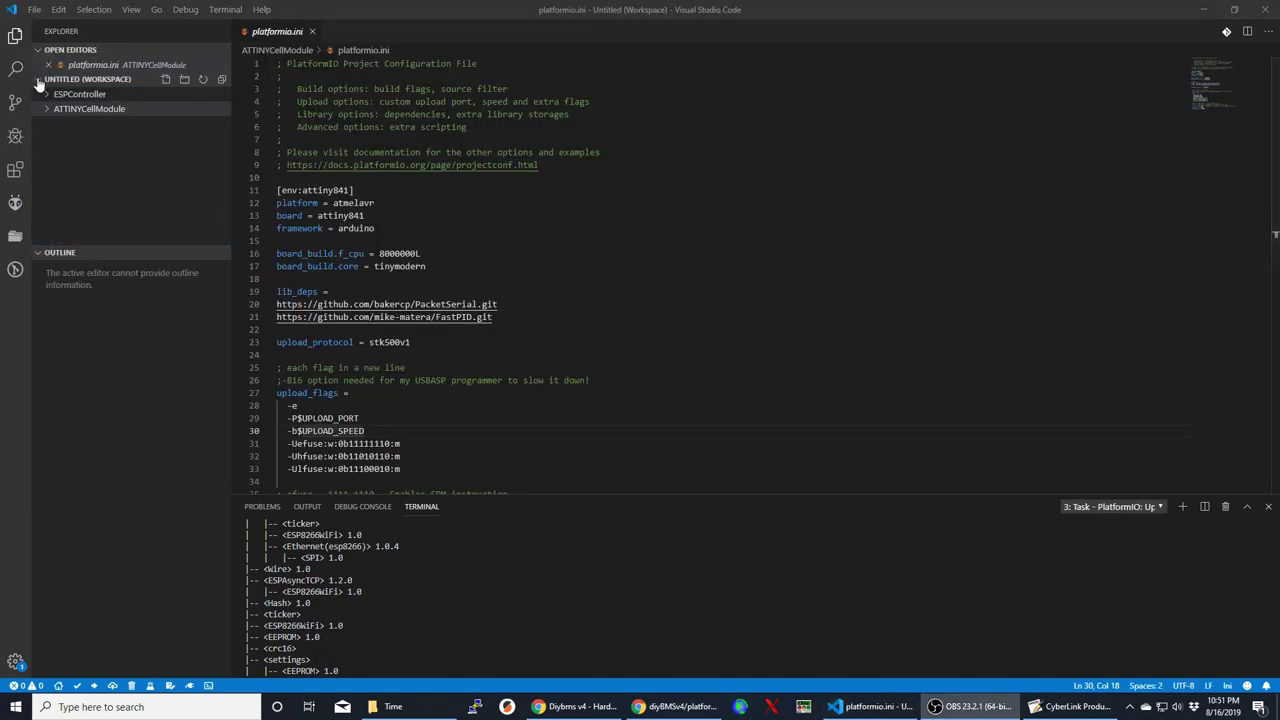
- Open the ESPController project's platformio.ini and set upload_port to COM11
{"action": "left_click", "coordinate": [45, 96]}
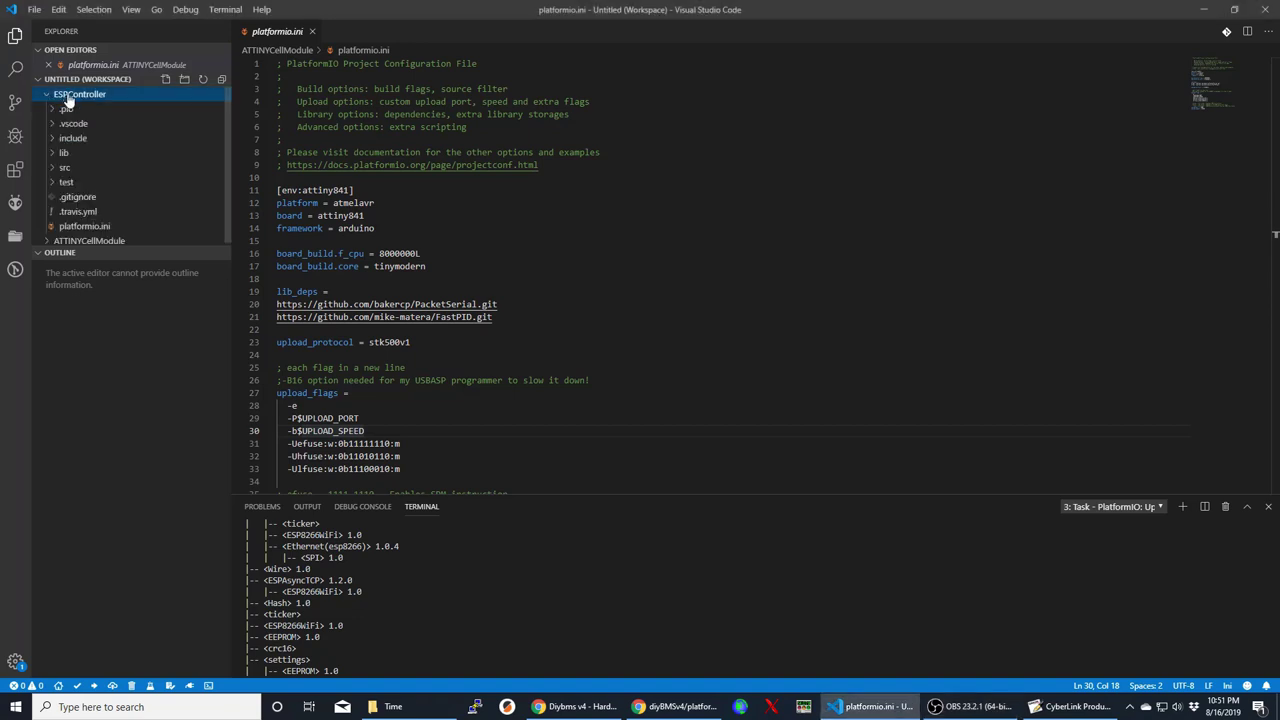
{"action": "left_click", "coordinate": [100, 227]}
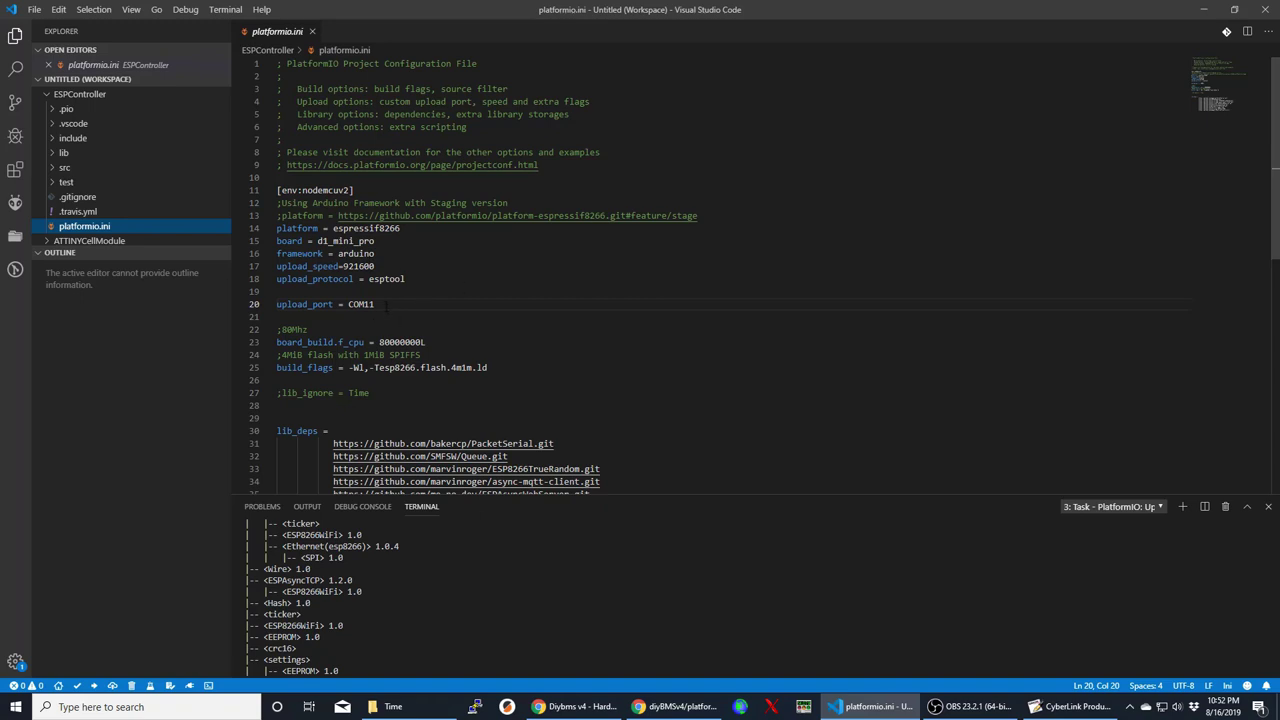
{"action": "left_click_drag", "start_coordinate": [376, 304], "coordinate": [348, 304]}
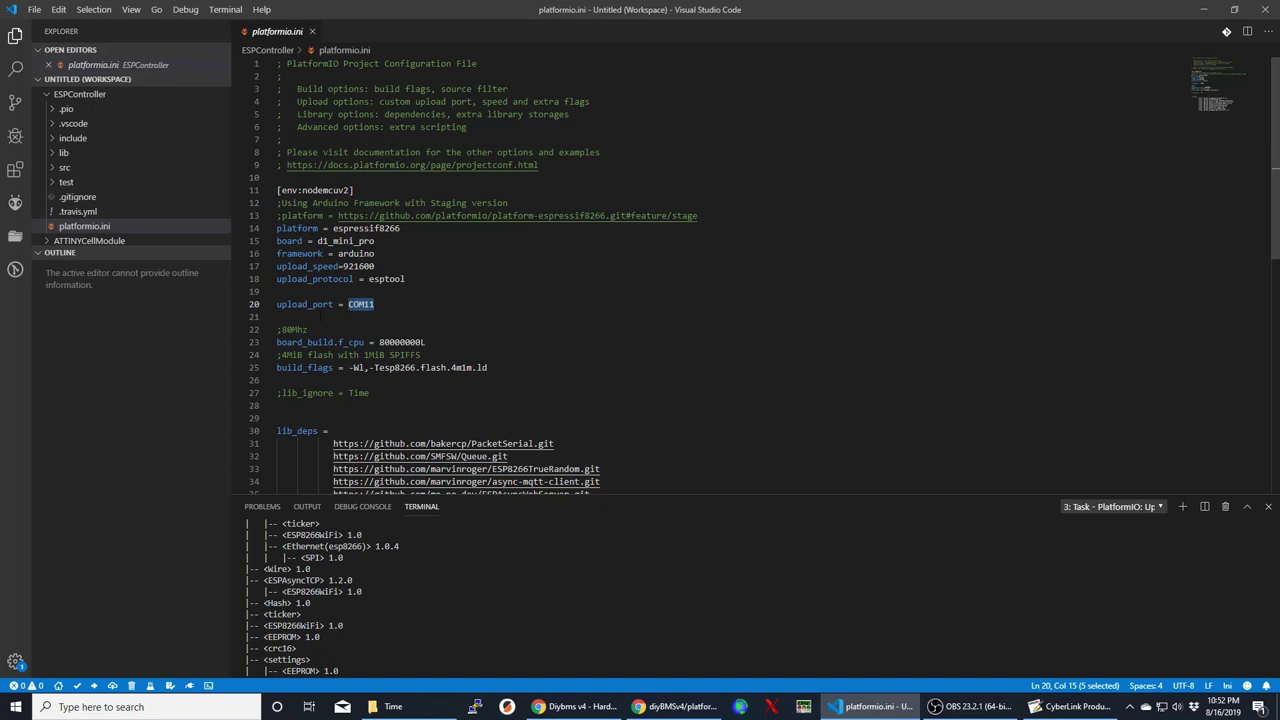
{"action": "left_click", "coordinate": [320, 316]}
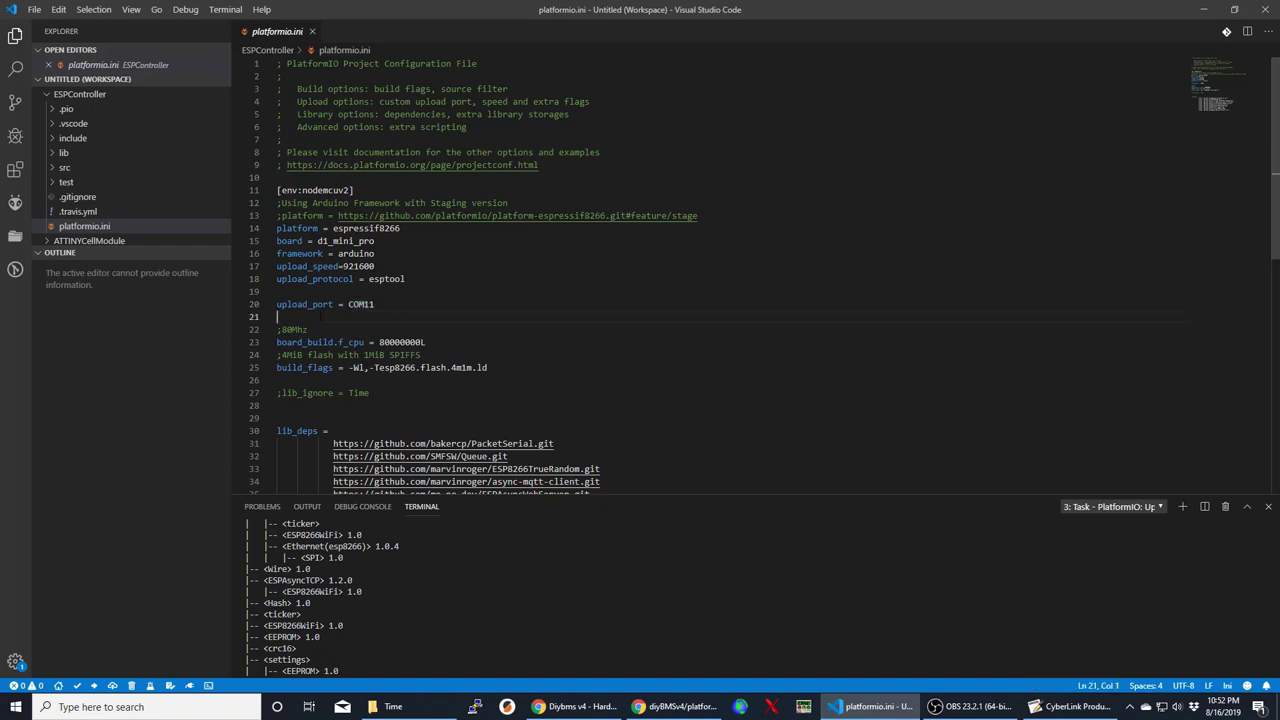
{"action": "double_click", "coordinate": [376, 304]}
{"action": "type", "text": "COM11"}
- Review the lib_deps entries in platformio.ini and build the ESPController project
{"action": "scroll", "coordinate": [700, 275], "scroll_direction": "down", "scroll_amount": 1}
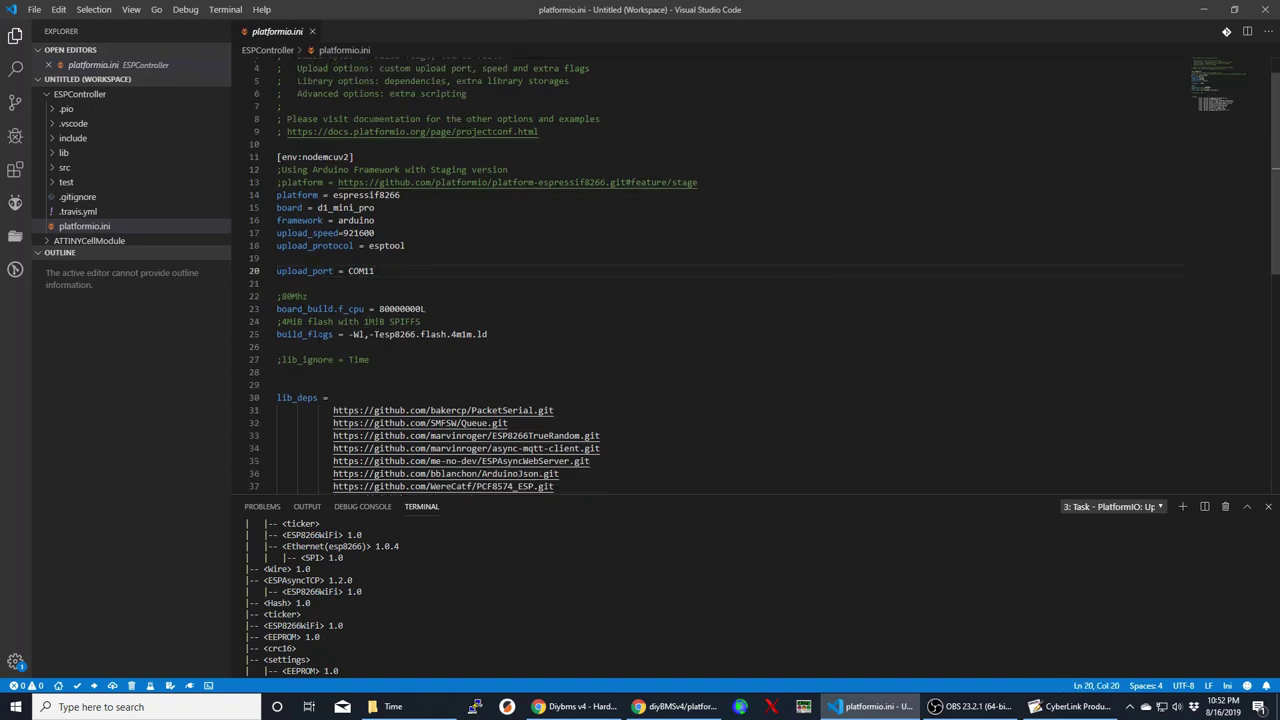
{"action": "scroll", "coordinate": [700, 275], "scroll_direction": "down", "scroll_amount": 3}
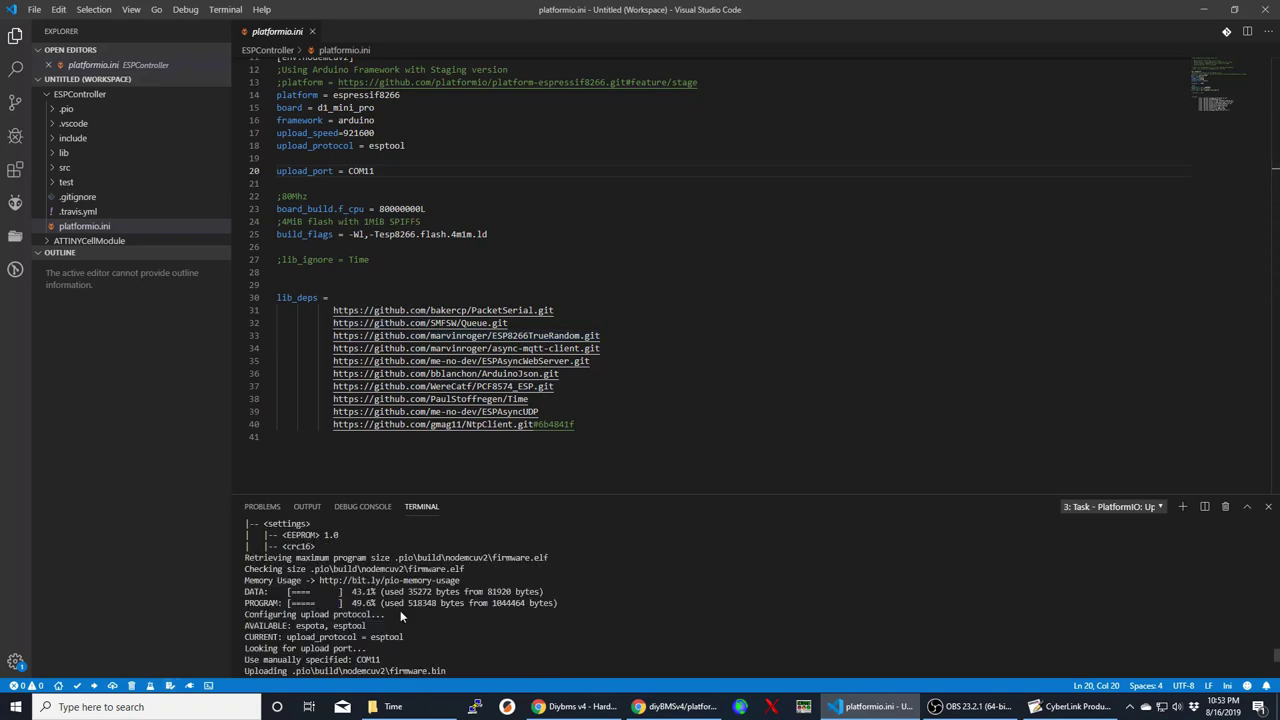
{"action": "left_click", "coordinate": [77, 686]}
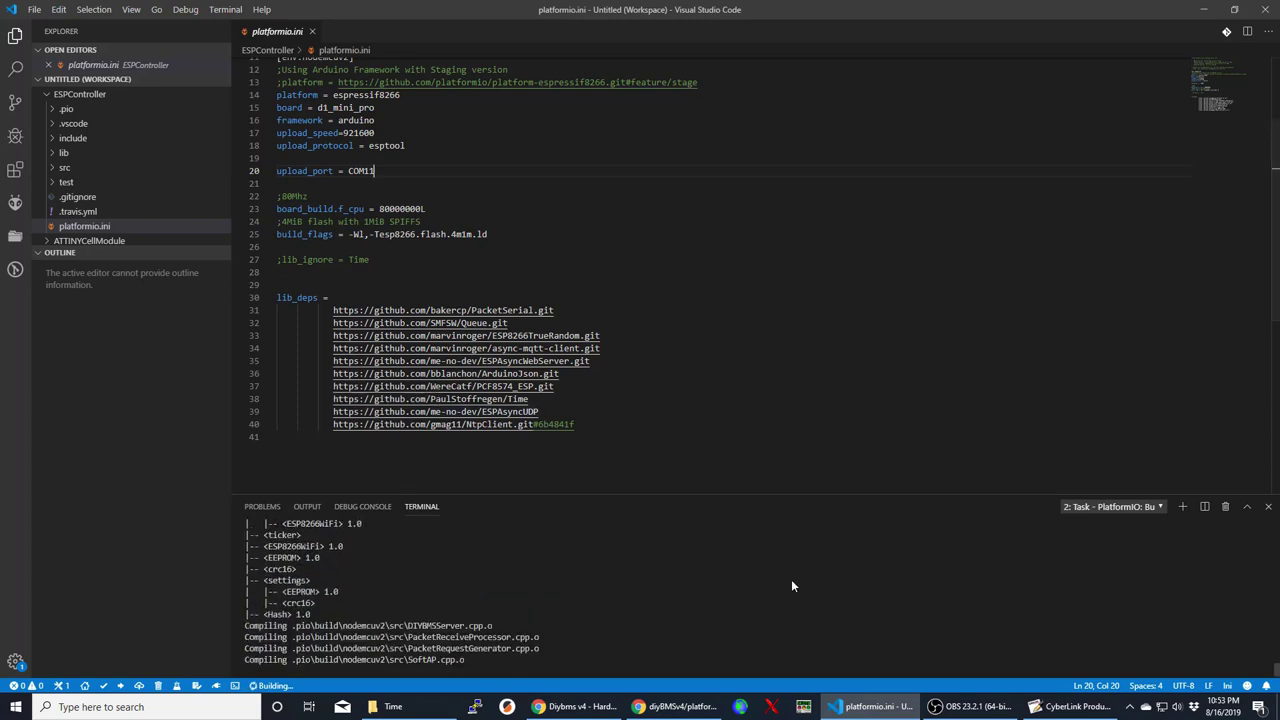
- Enlarge the terminal panel to show more of the ESPController build output and its errors
{"action": "left_click_drag", "start_coordinate": [775, 494], "coordinate": [776, 381]}
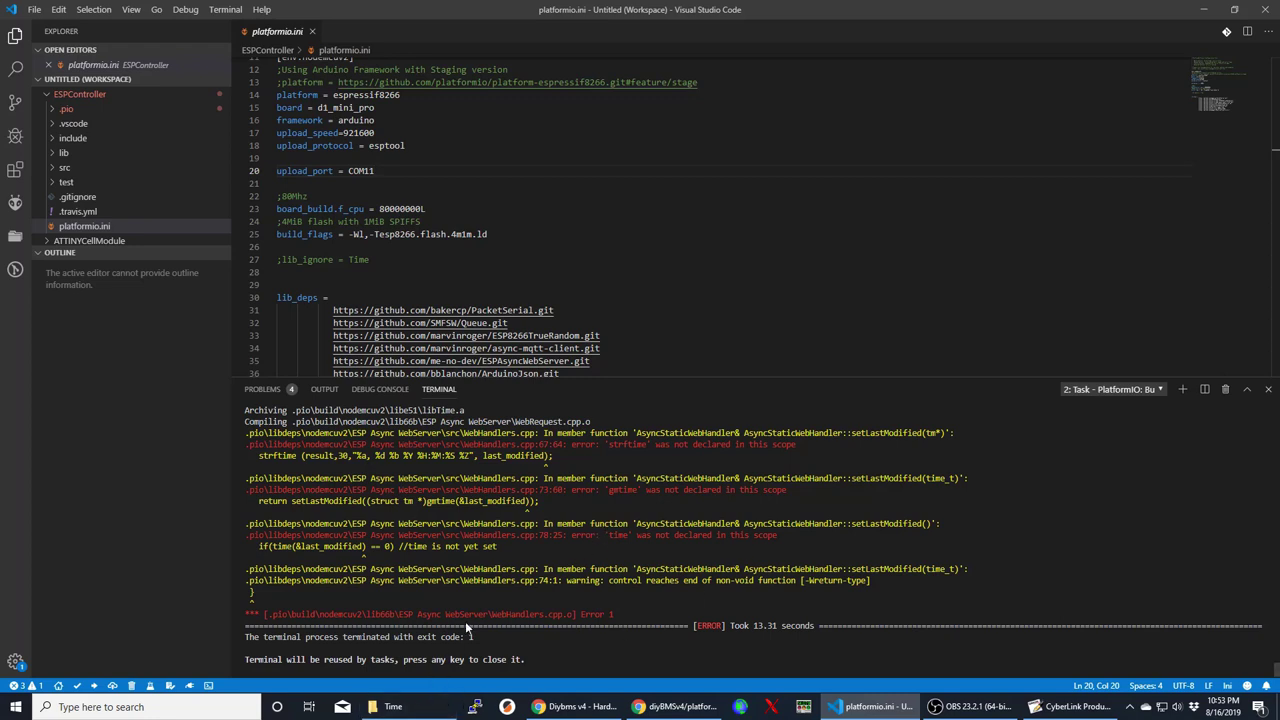
{"action": "left_click", "coordinate": [393, 707]}
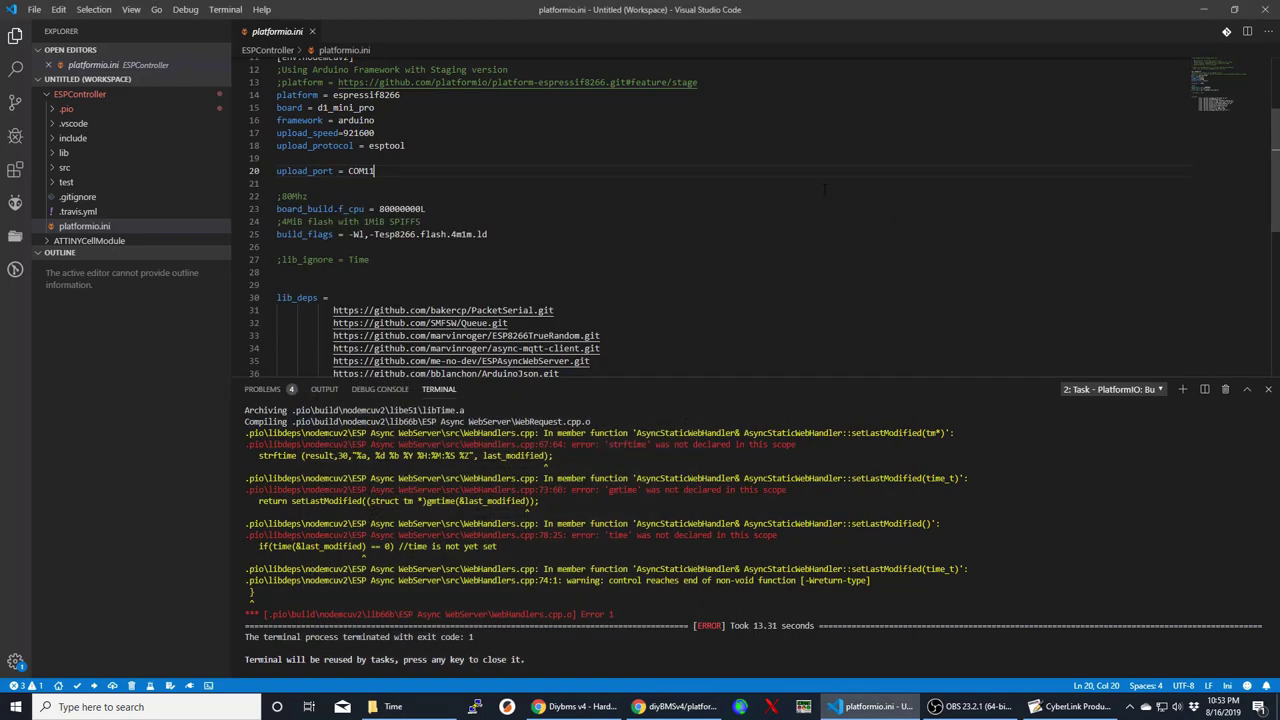
{"action": "left_click", "coordinate": [827, 191]}
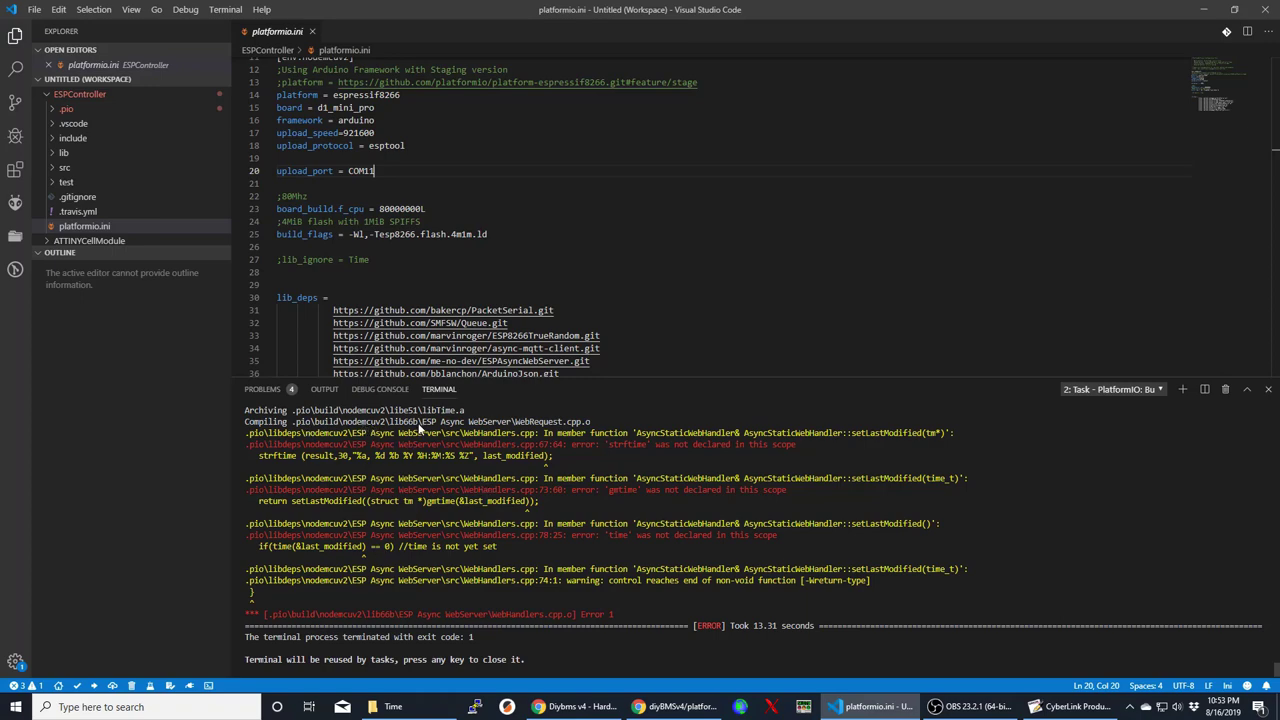
- In File Explorer, rename Time.h in the ESPController project's nodemcuv2\Time library folder to Time.h_old, accepting the extension change
{"action": "left_click", "coordinate": [437, 708]}
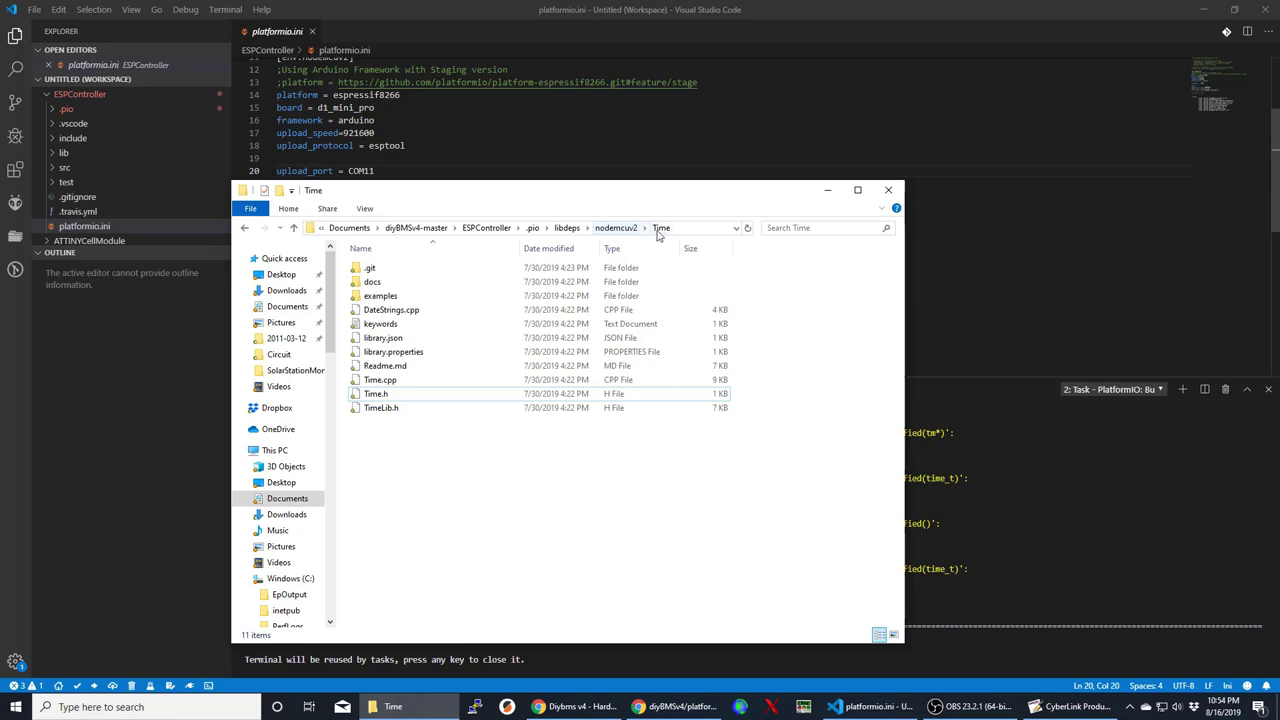
{"action": "left_click", "coordinate": [393, 397]}
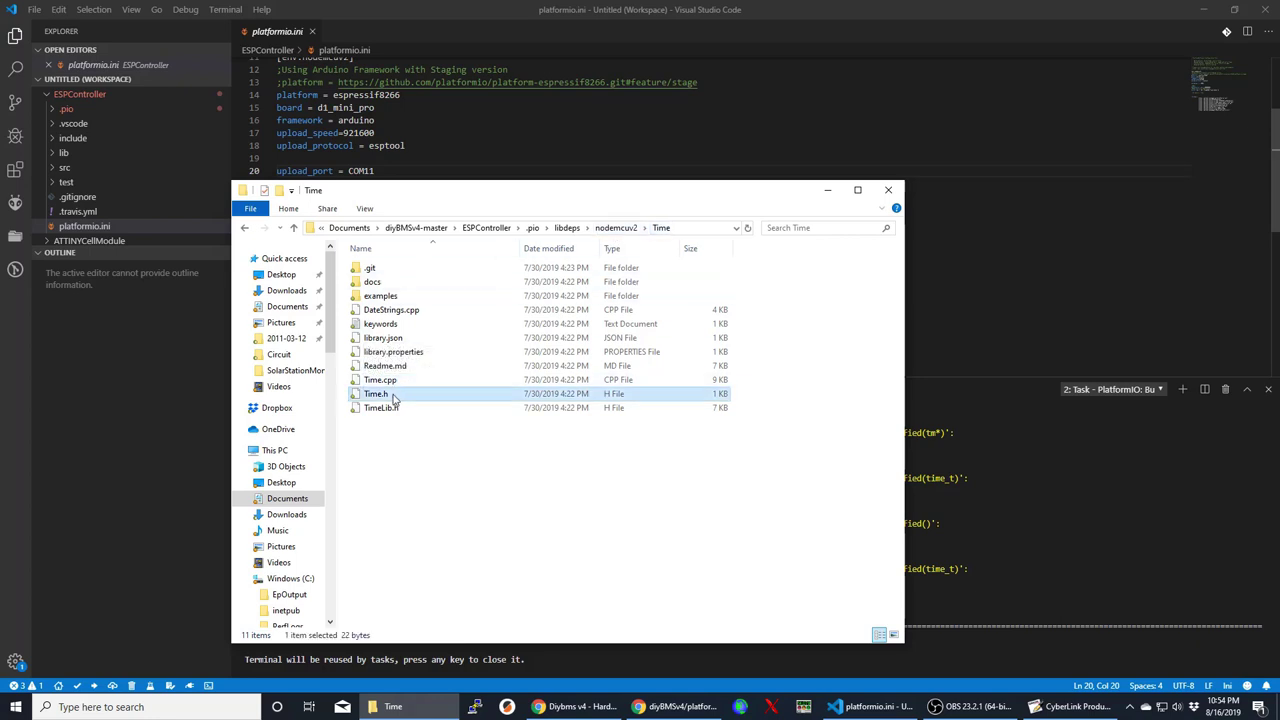
{"action": "left_click", "coordinate": [391, 397]}
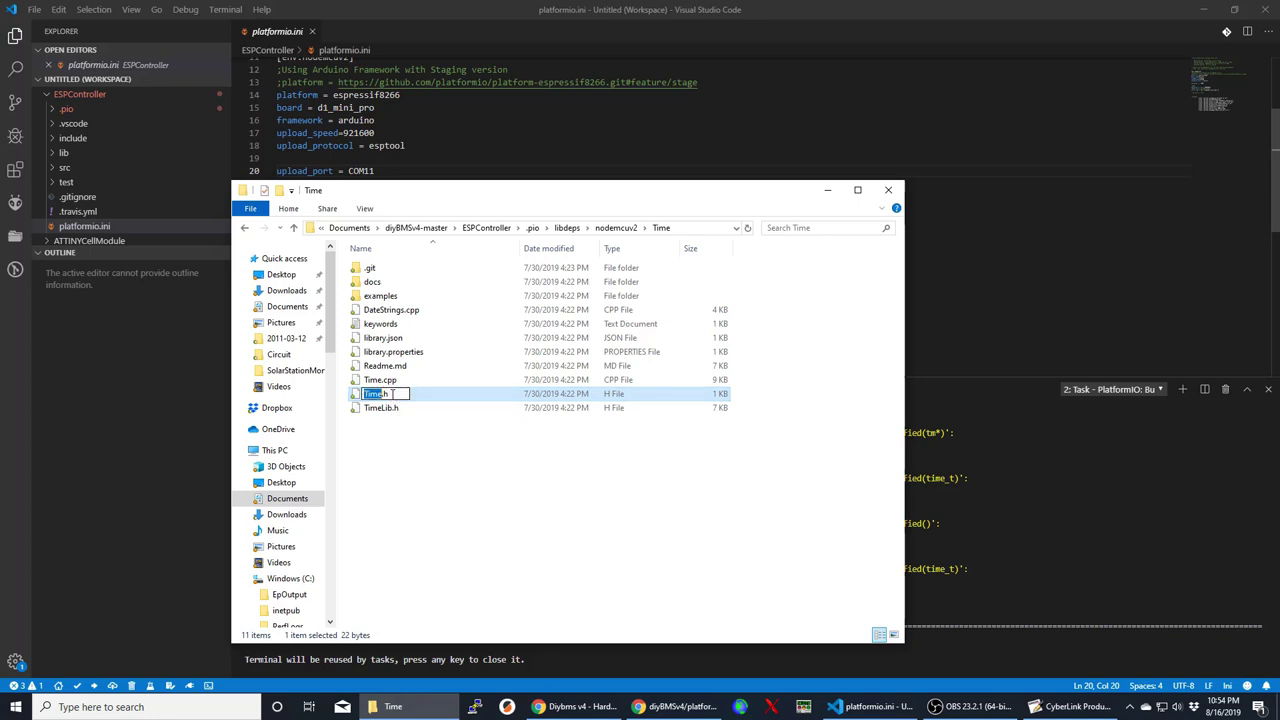
{"action": "left_click", "coordinate": [392, 394]}
{"action": "type", "text": "_old"}
{"action": "key", "text": "Return"}
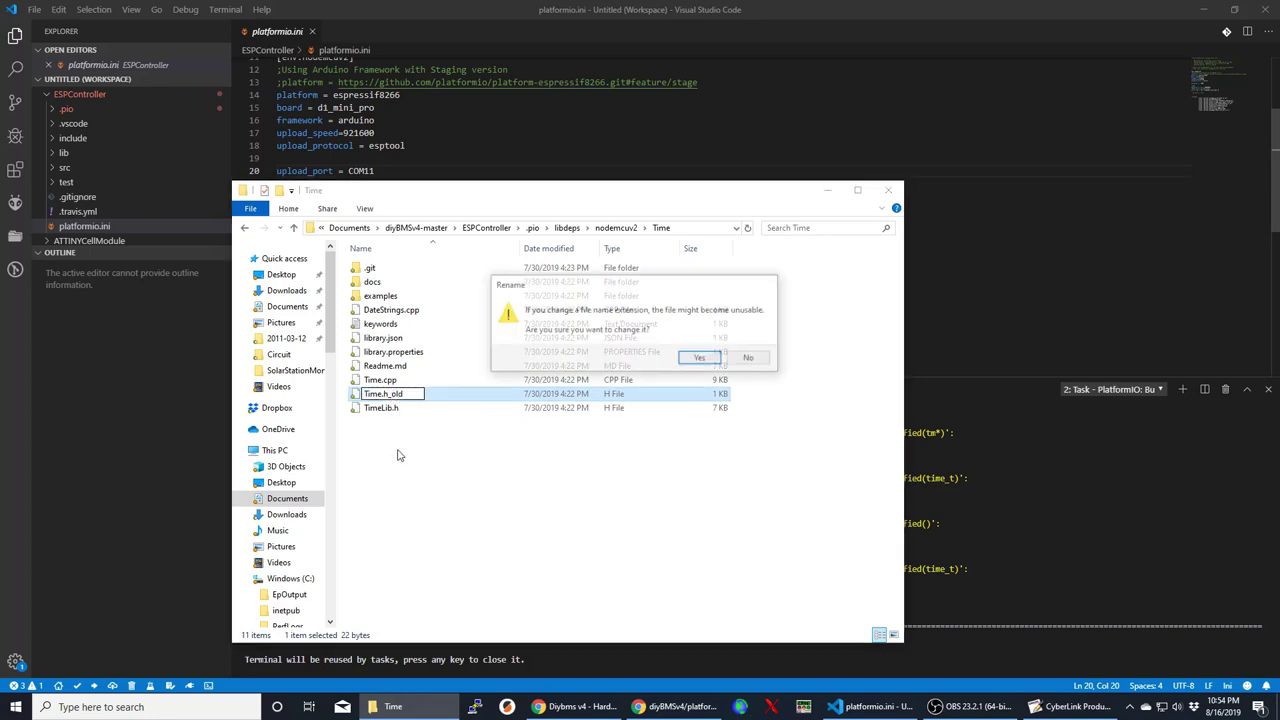
{"action": "left_click", "coordinate": [716, 364]}
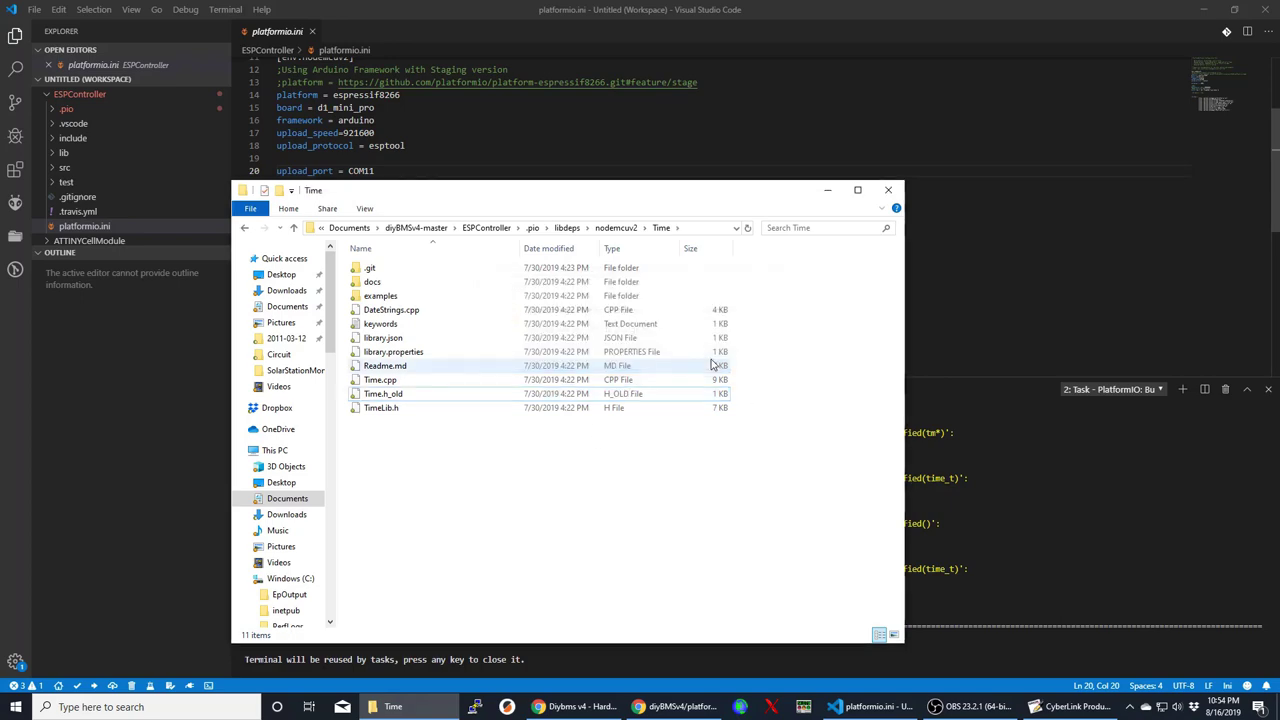
- Return to Visual Studio Code, rebuild the ESPController project and close its platformio.ini
{"action": "left_click", "coordinate": [827, 190]}
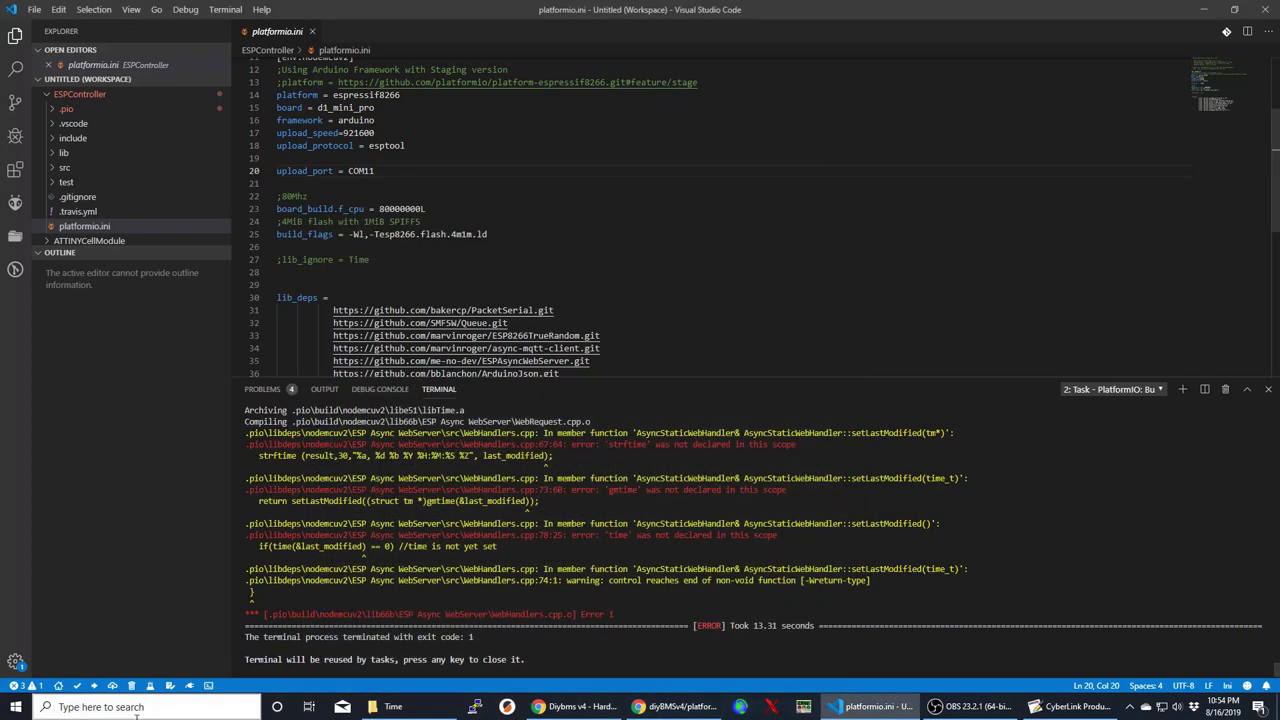
{"action": "left_click", "coordinate": [78, 686]}
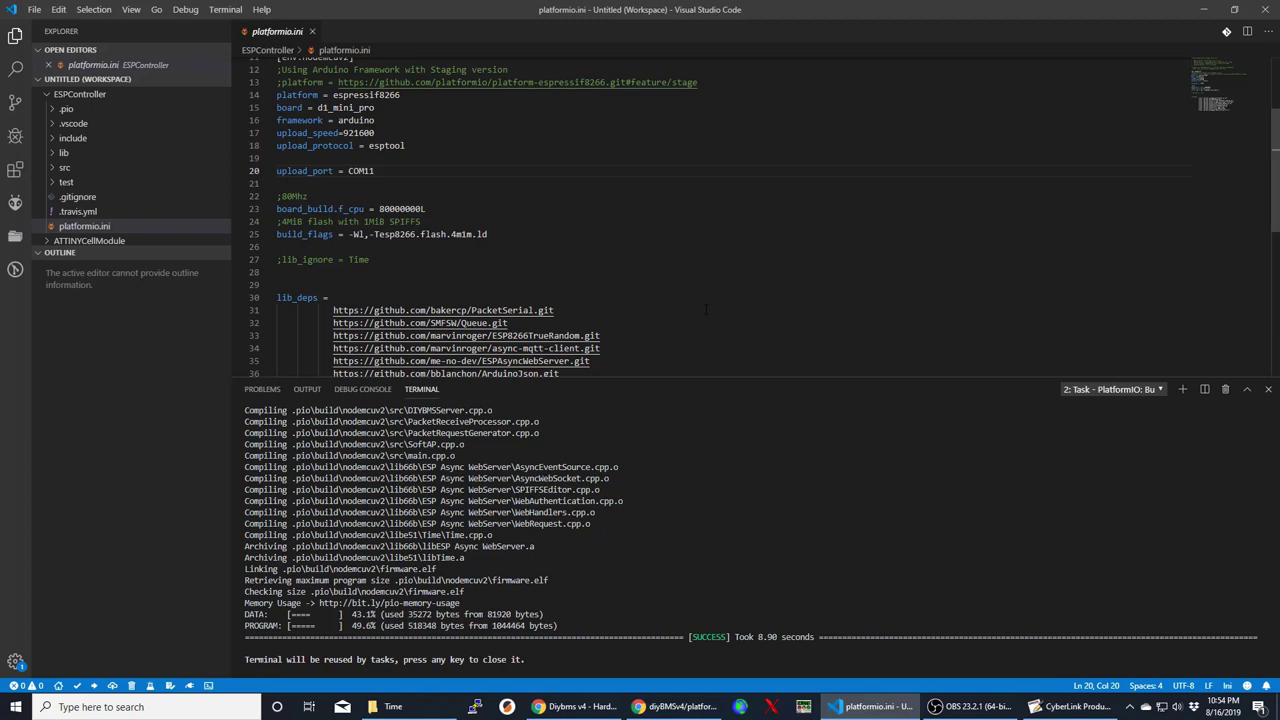
{"action": "left_click", "coordinate": [50, 65]}
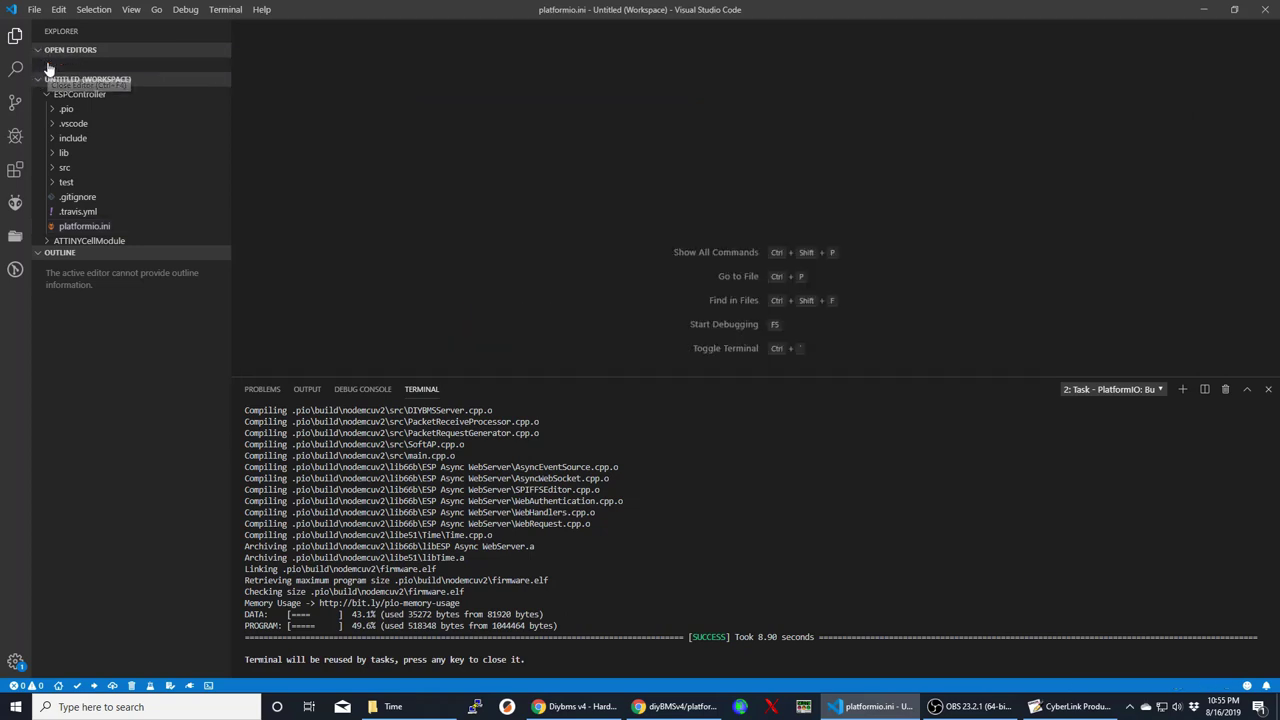
- Expand the ATTINYCellModule project in the workspace and open its platformio.ini
{"action": "scroll", "coordinate": [103, 177], "scroll_direction": "down", "scroll_amount": 1}
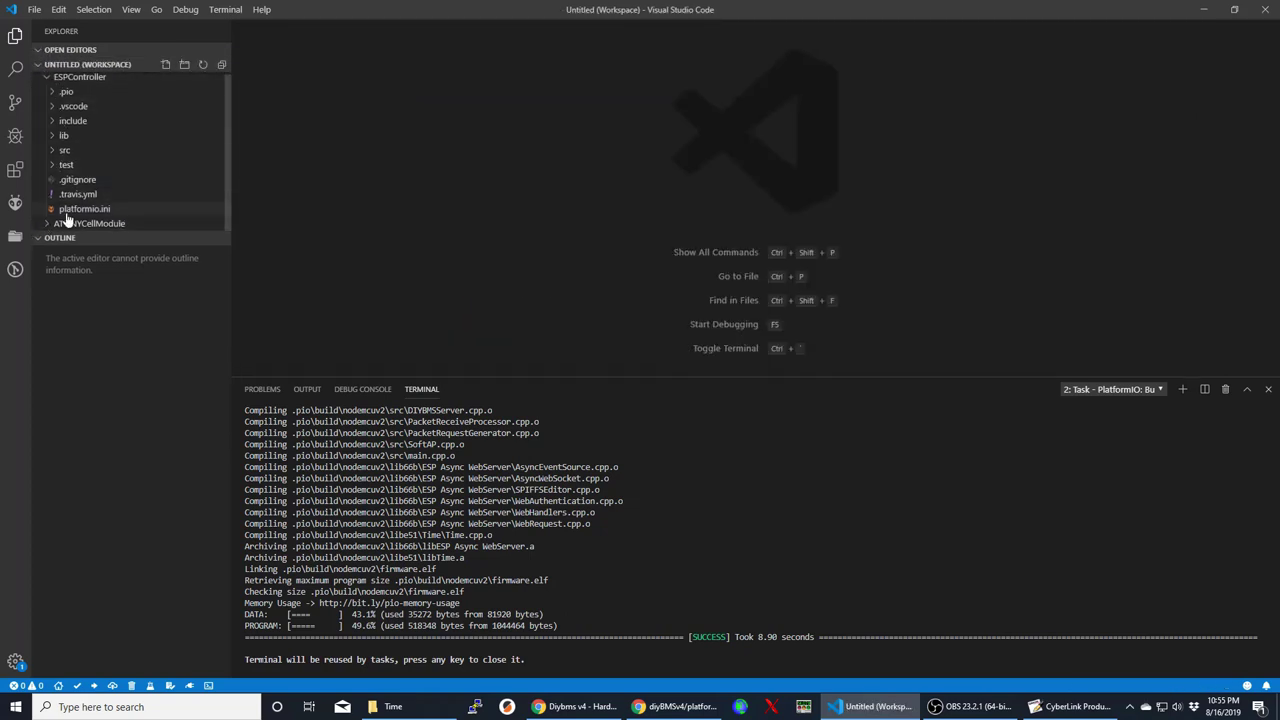
{"action": "left_click", "coordinate": [48, 226]}
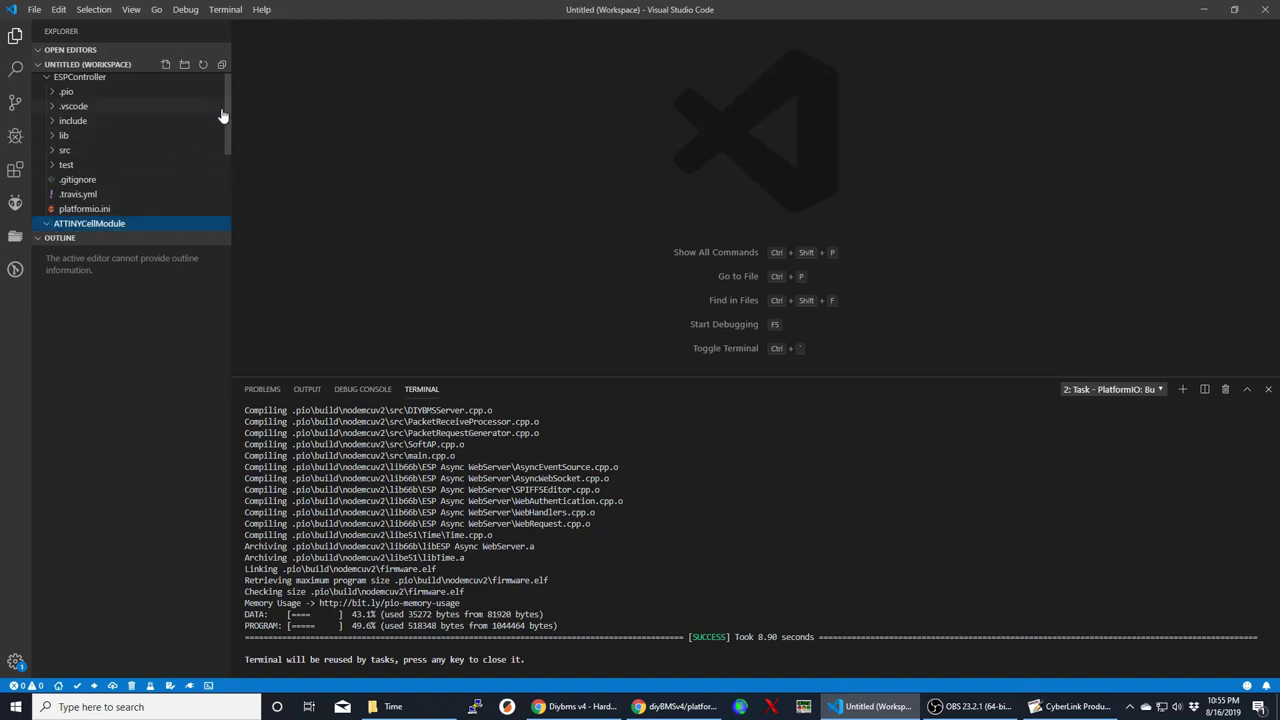
{"action": "left_click_drag", "start_coordinate": [227, 99], "coordinate": [229, 166]}
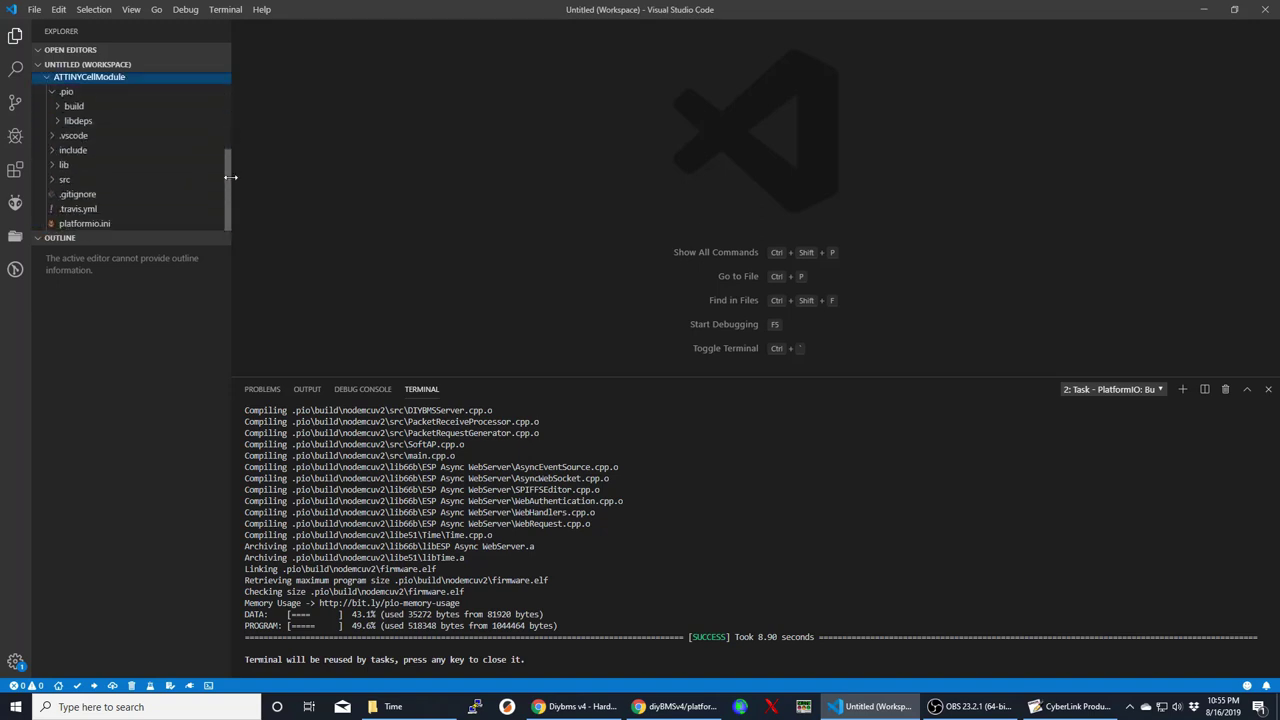
{"action": "left_click", "coordinate": [50, 223]}
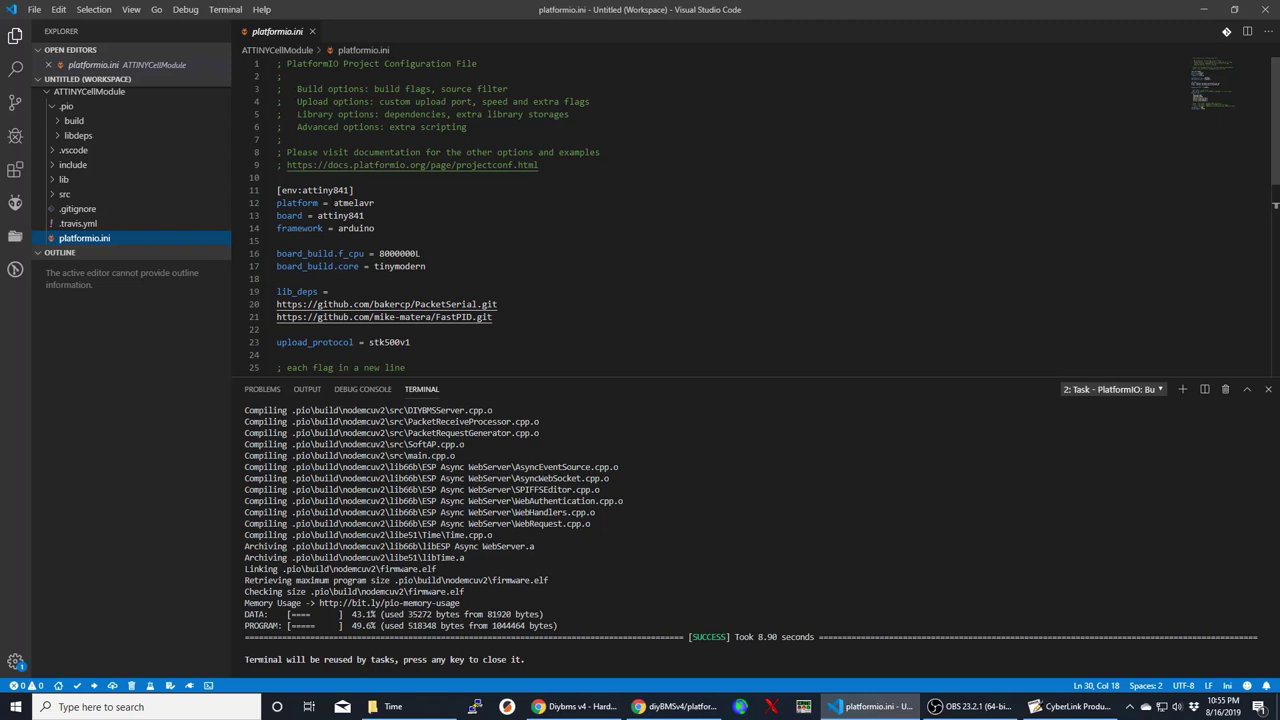
- Switch to Chrome and examine the ATTINYCellModule platformio.ini in the diyBMSv4 GitHub repository, down to its upload protocol and fuse flags
{"action": "mouse_move", "coordinate": [648, 708]}
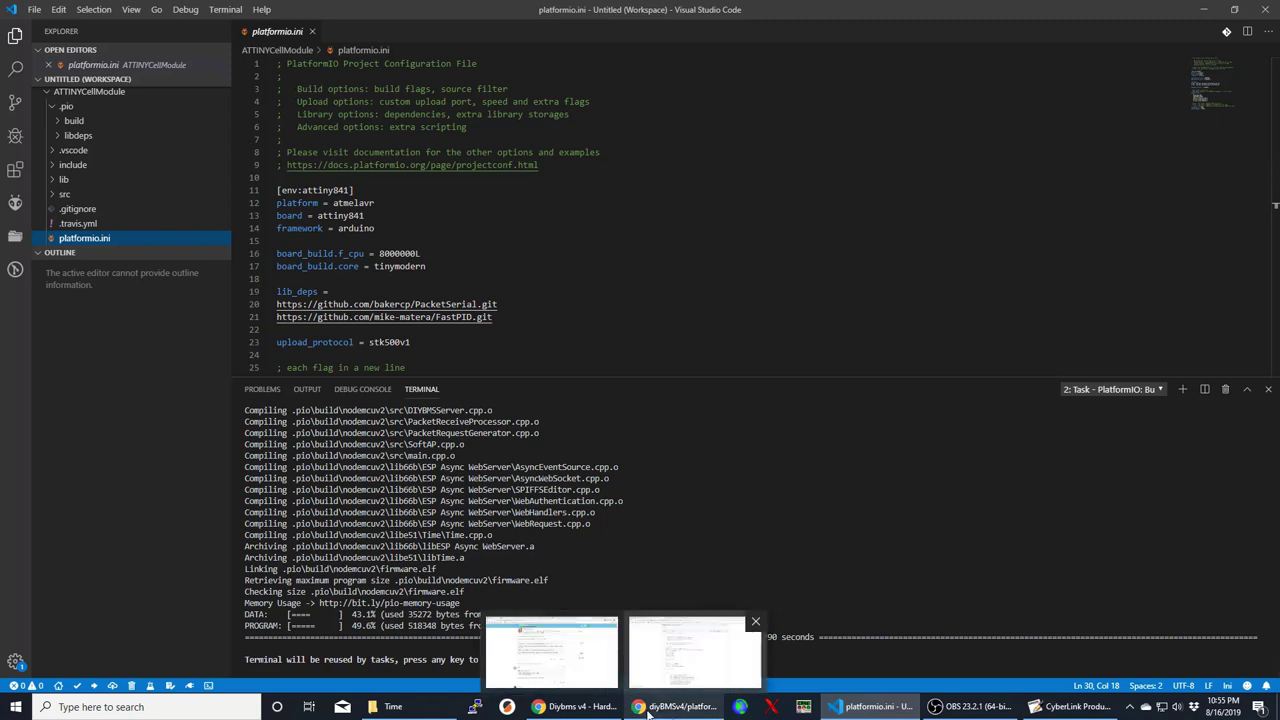
{"action": "left_click", "coordinate": [666, 712]}
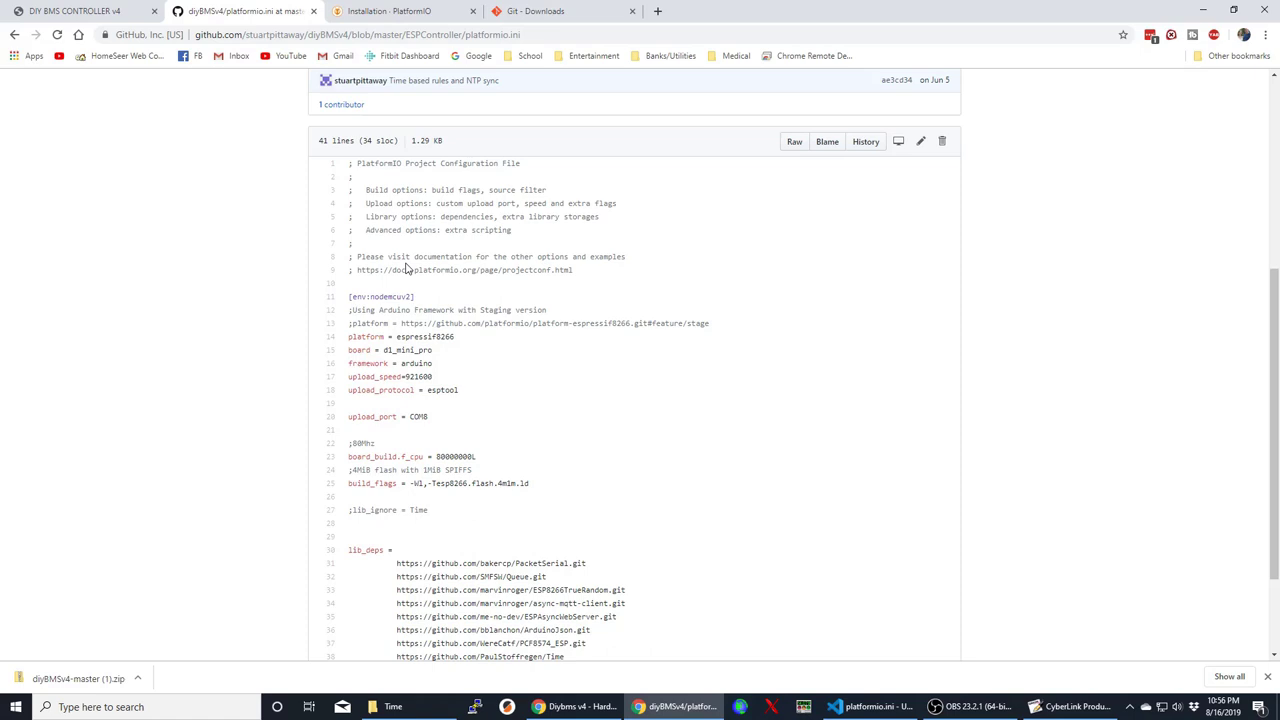
{"action": "key", "text": "alt+Left"}
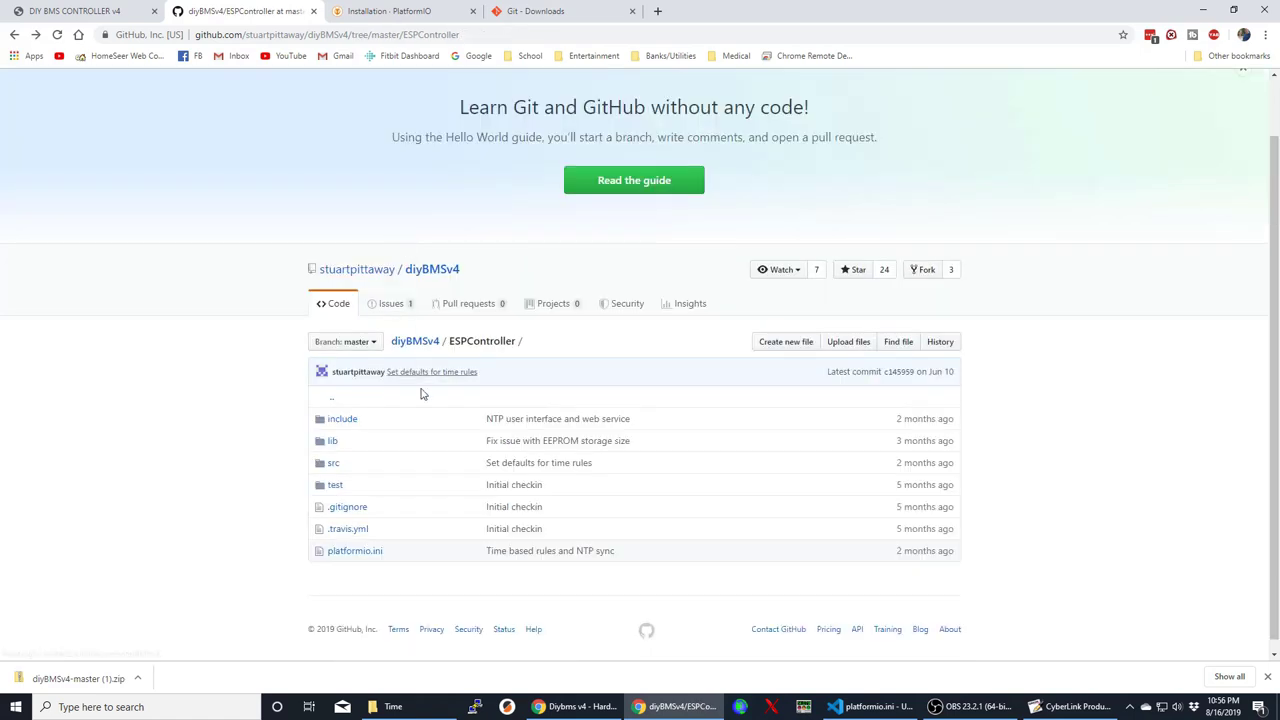
{"action": "key", "text": "alt+Left"}
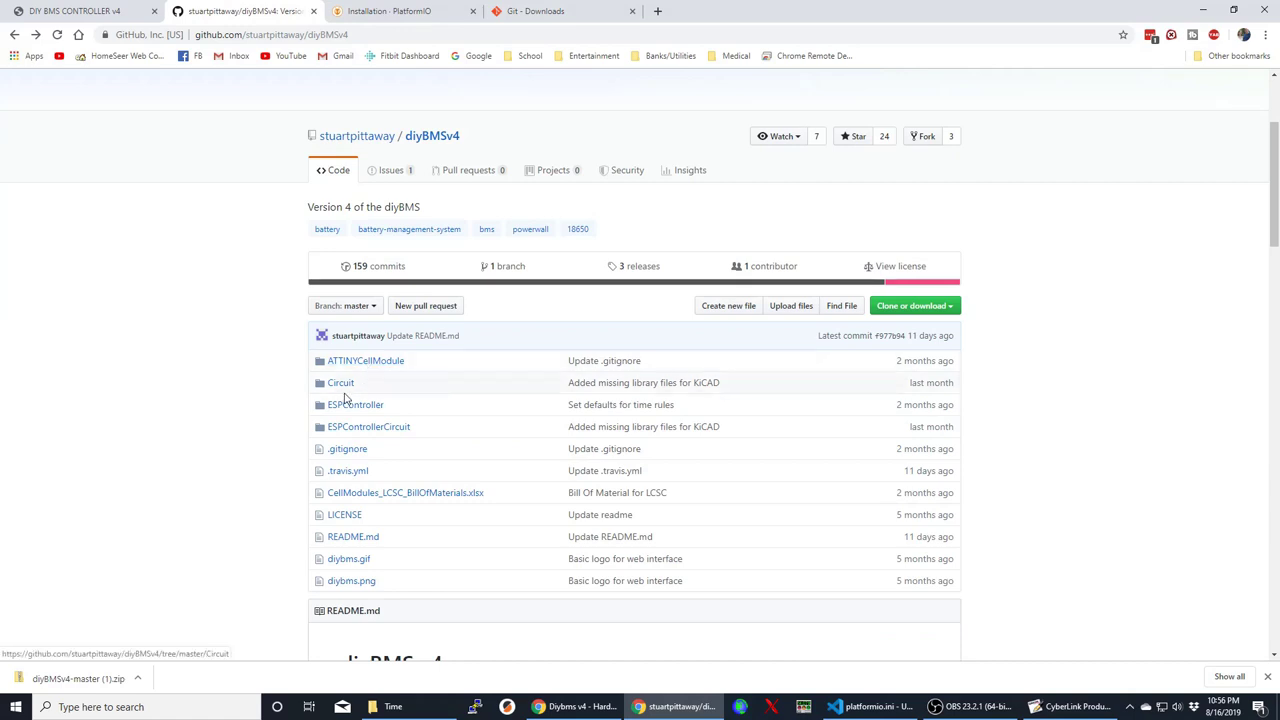
{"action": "scroll", "coordinate": [395, 422], "scroll_direction": "down", "scroll_amount": 1}
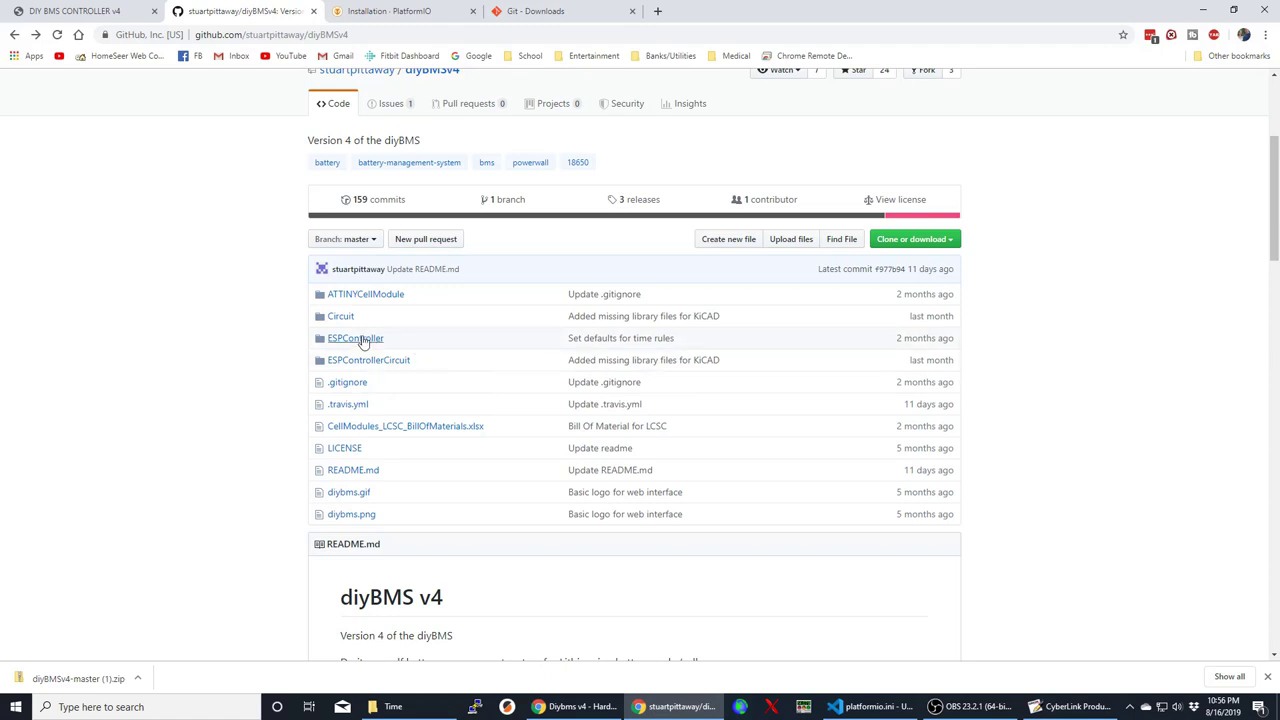
{"action": "left_click", "coordinate": [365, 296]}
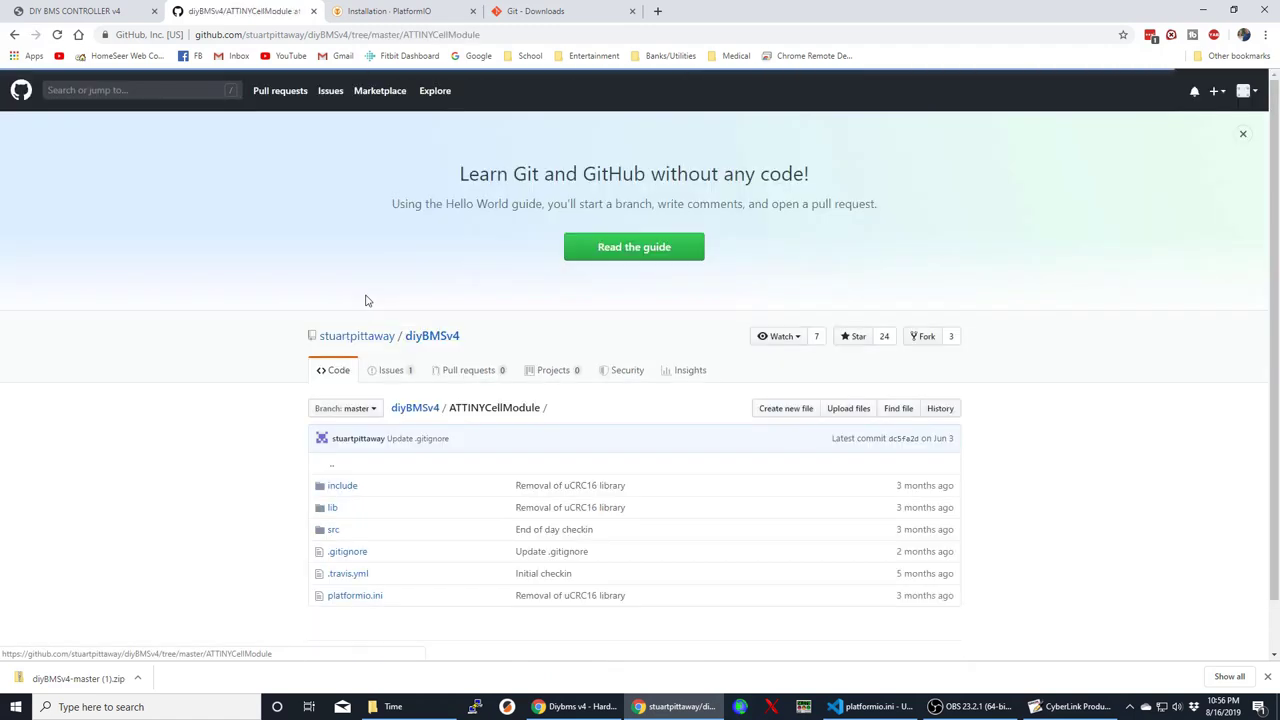
{"action": "left_click", "coordinate": [349, 538]}
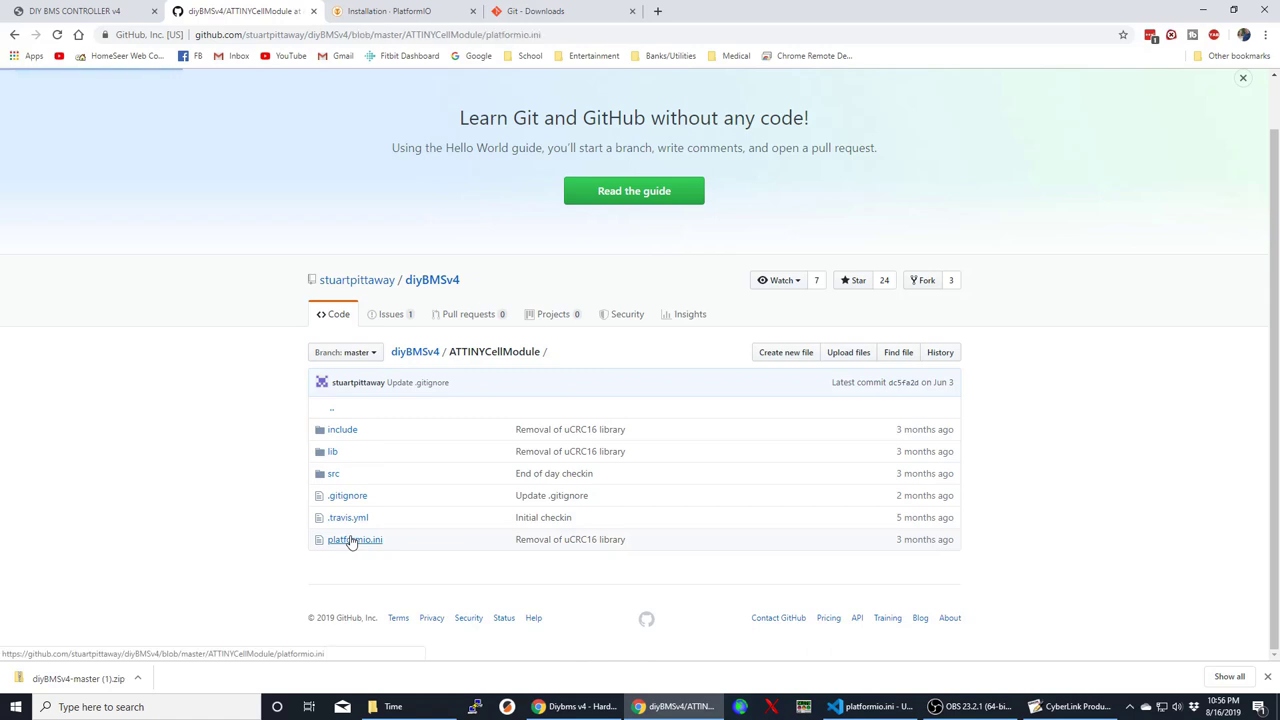
{"action": "scroll", "coordinate": [434, 520], "scroll_direction": "down", "scroll_amount": 2}
{"action": "scroll", "coordinate": [434, 487], "scroll_direction": "down", "scroll_amount": 3}
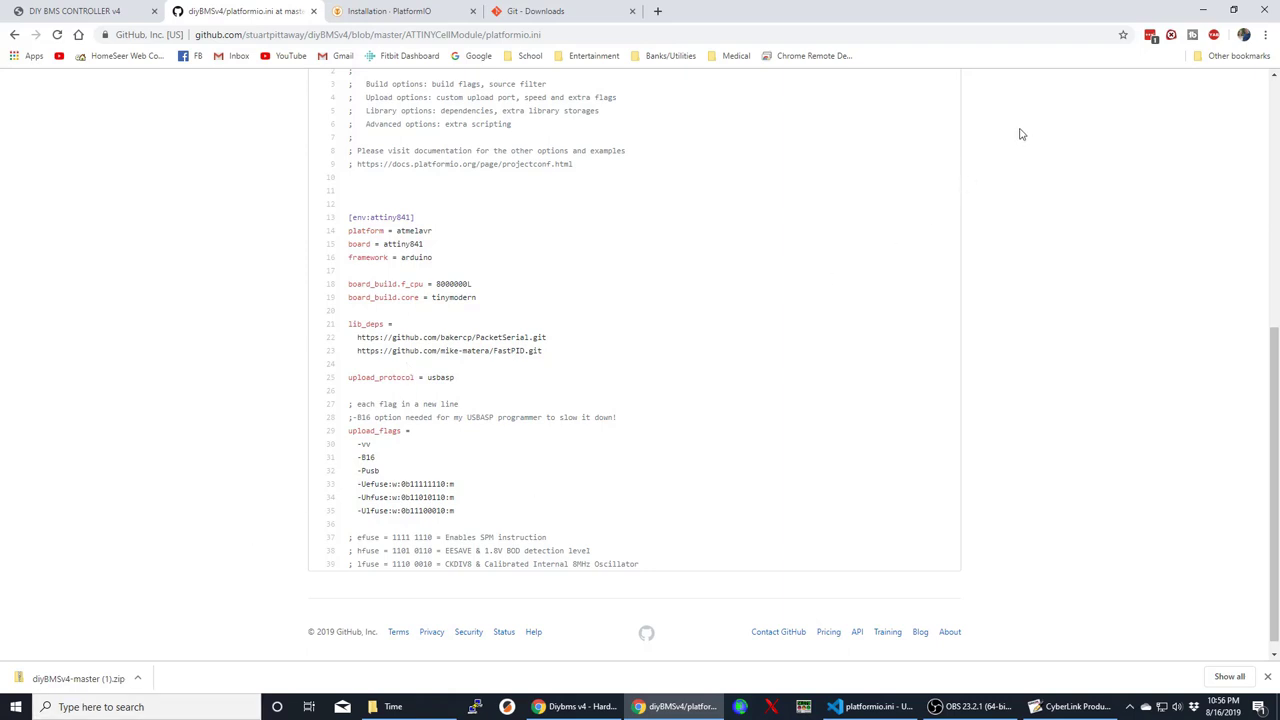
- Find and launch the Arduino IDE from the Windows search
{"action": "left_click", "coordinate": [191, 707]}
{"action": "type", "text": "ar"}
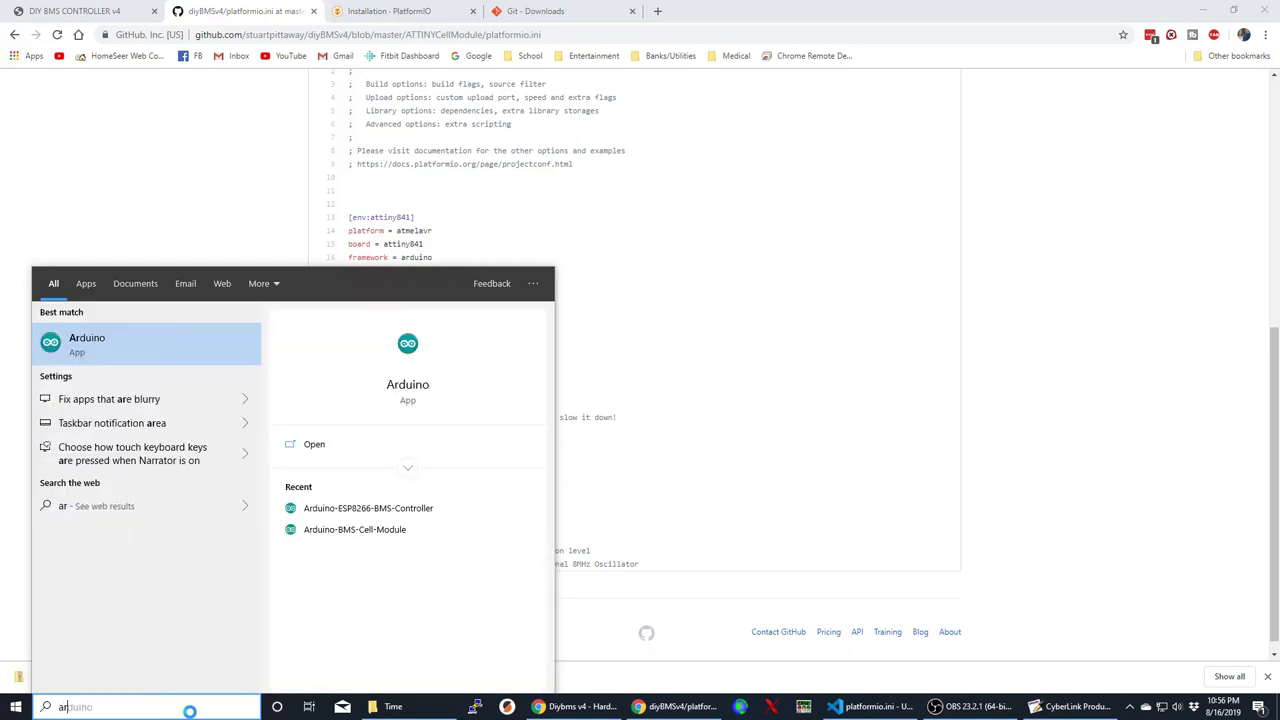
{"action": "left_click", "coordinate": [87, 345]}
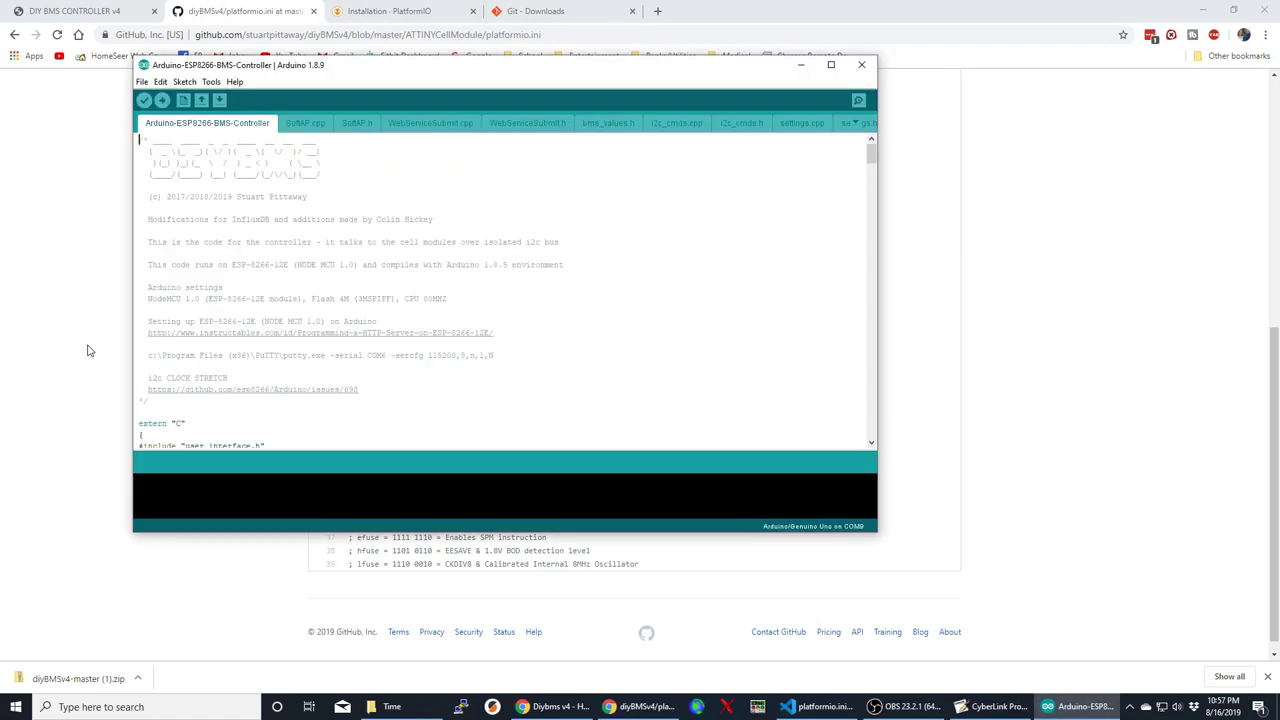
- Open the built-in ArduinoISP example sketch in the Arduino IDE
{"action": "left_click", "coordinate": [158, 84]}
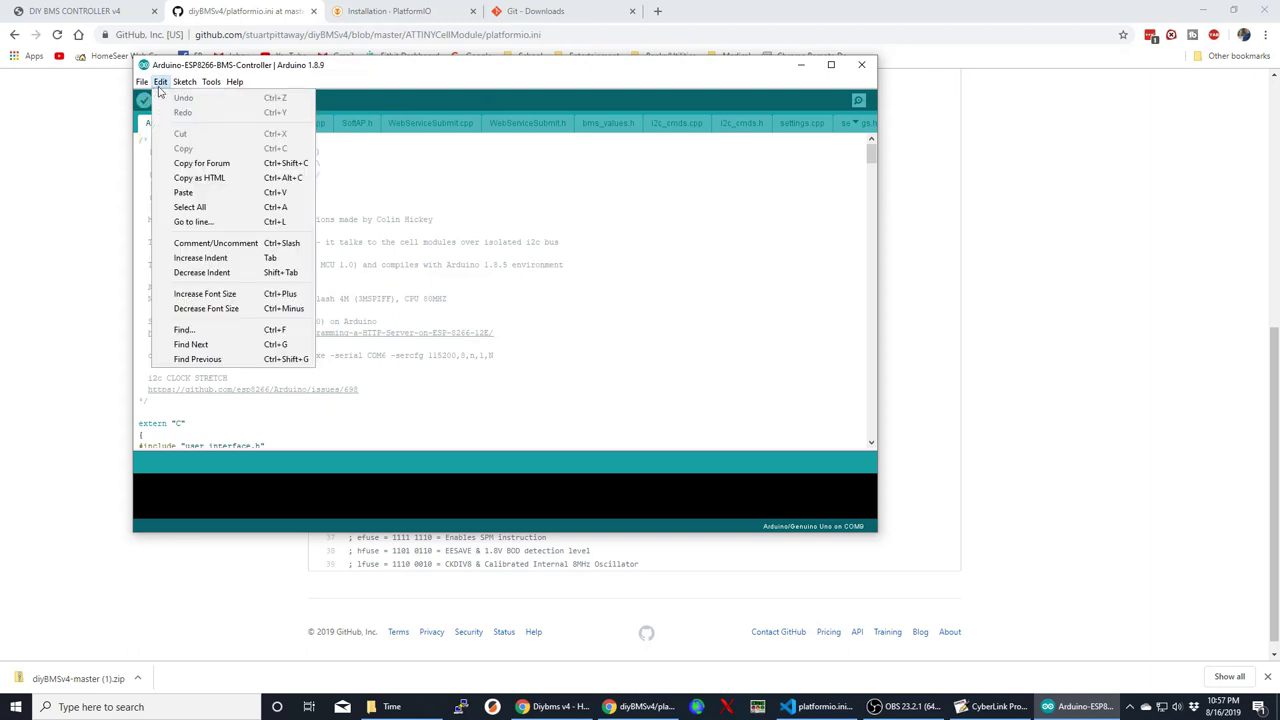
{"action": "mouse_move", "coordinate": [180, 88]}
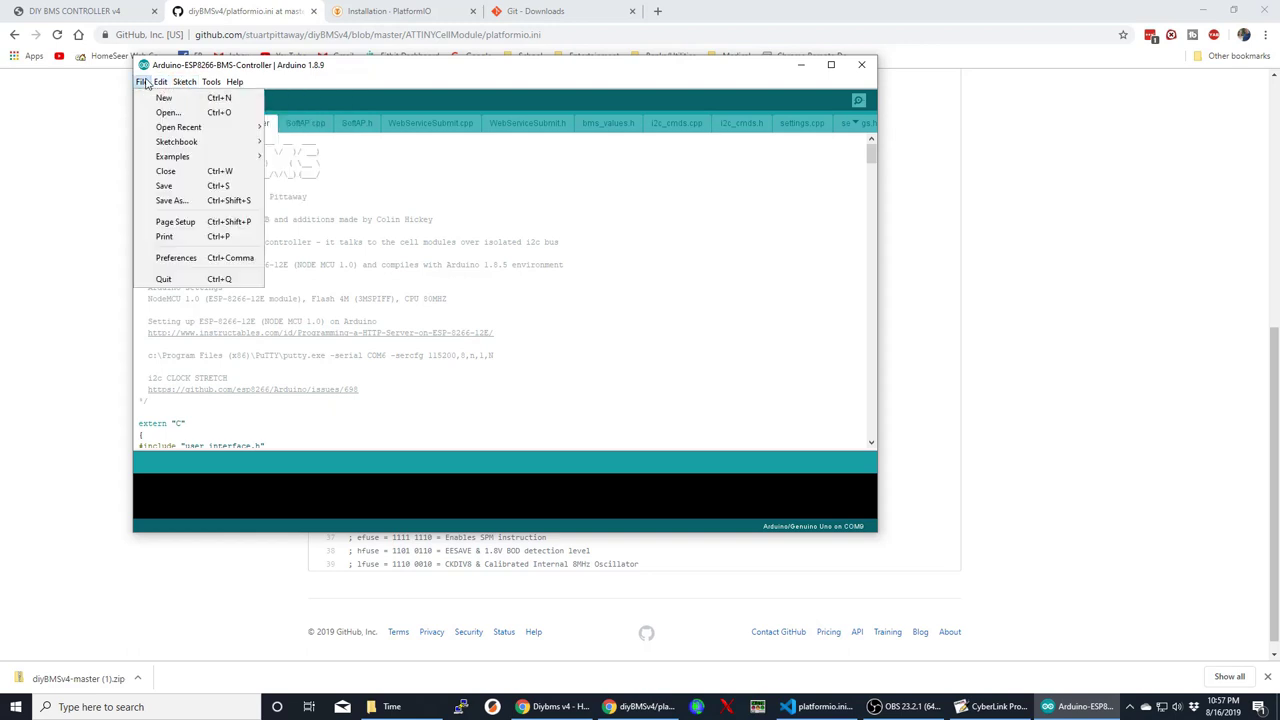
{"action": "mouse_move", "coordinate": [168, 156]}
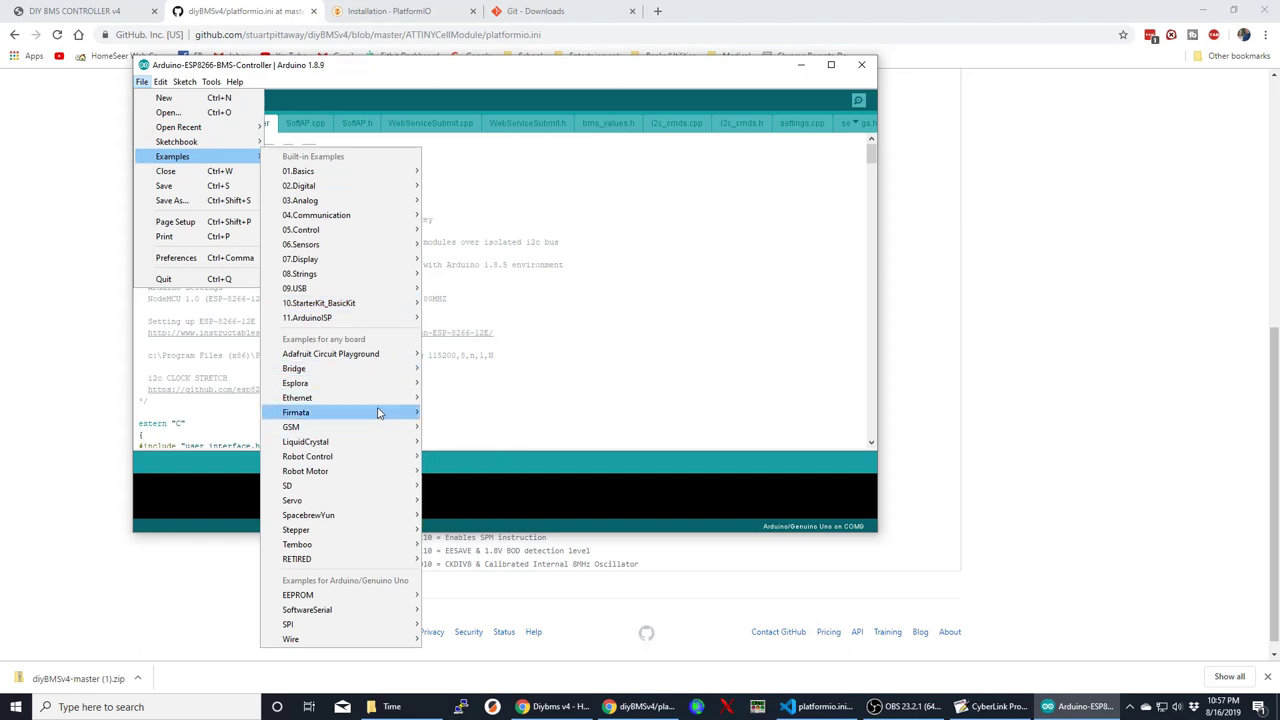
{"action": "mouse_move", "coordinate": [366, 317]}
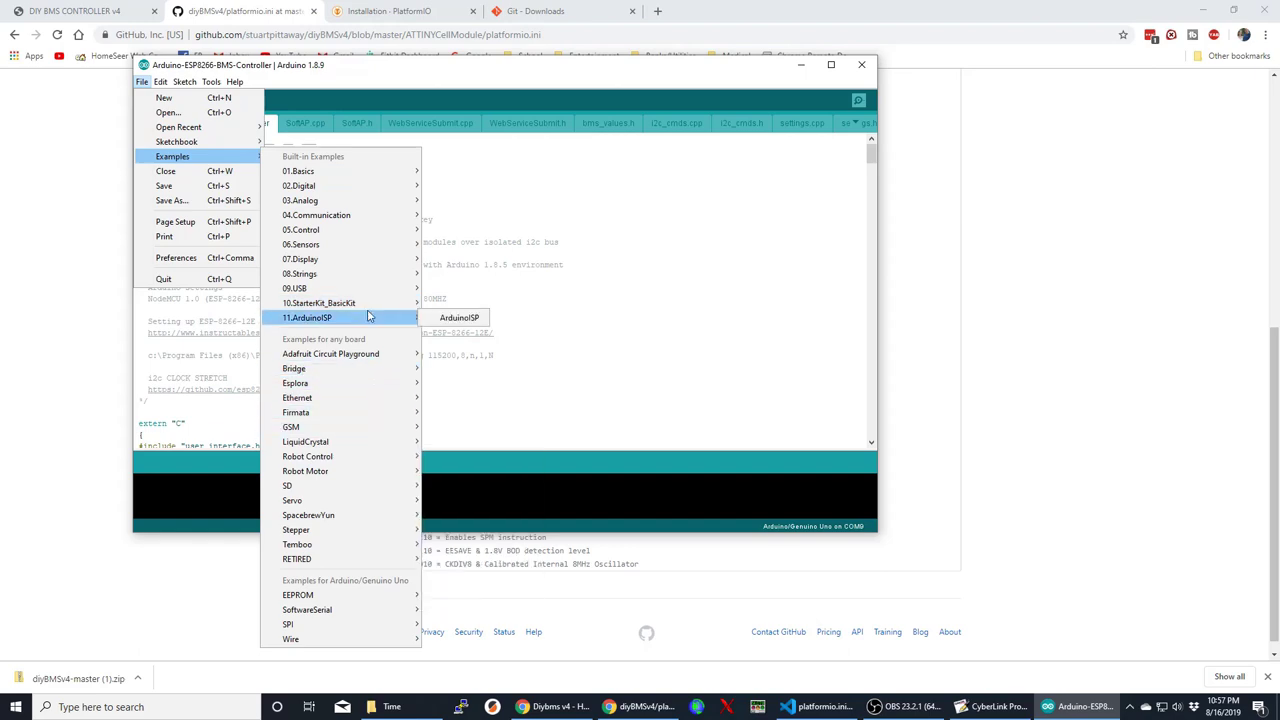
{"action": "left_click", "coordinate": [461, 317]}
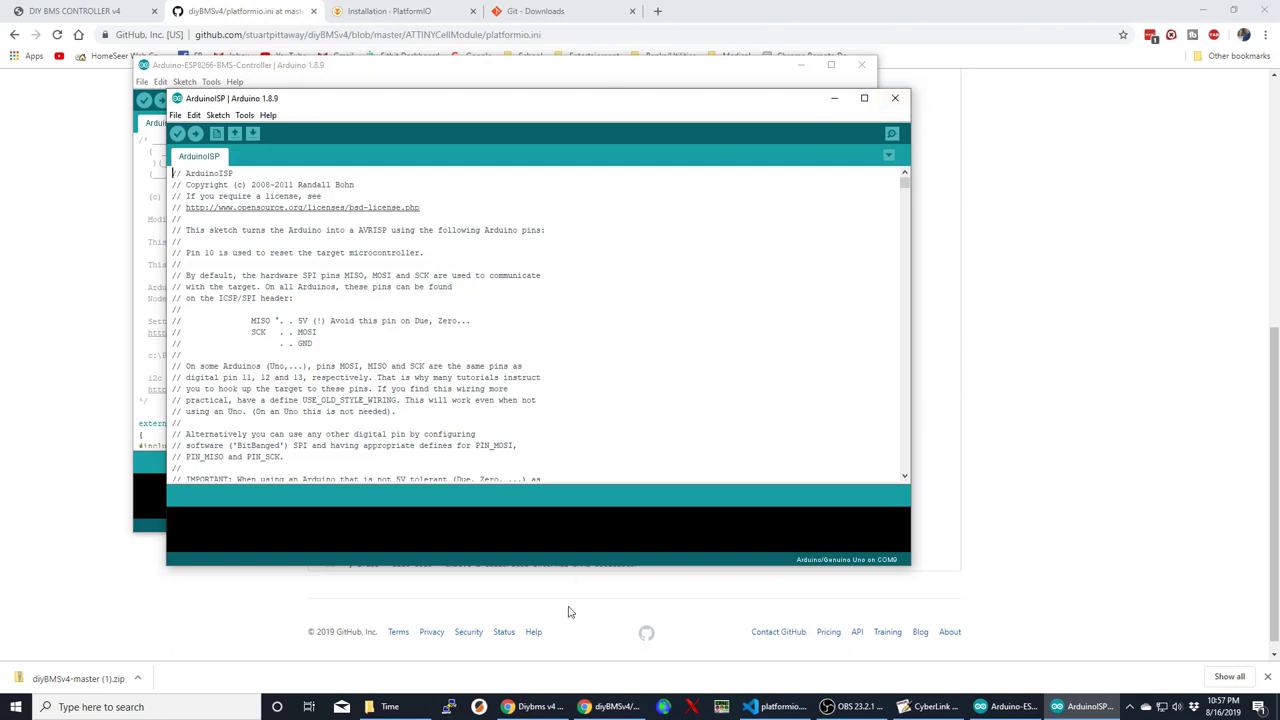
- Switch to Visual Studio Code, review the upload settings in ATTINYCellModule's platformio.ini and select the upload_port value
{"action": "left_click", "coordinate": [775, 705]}
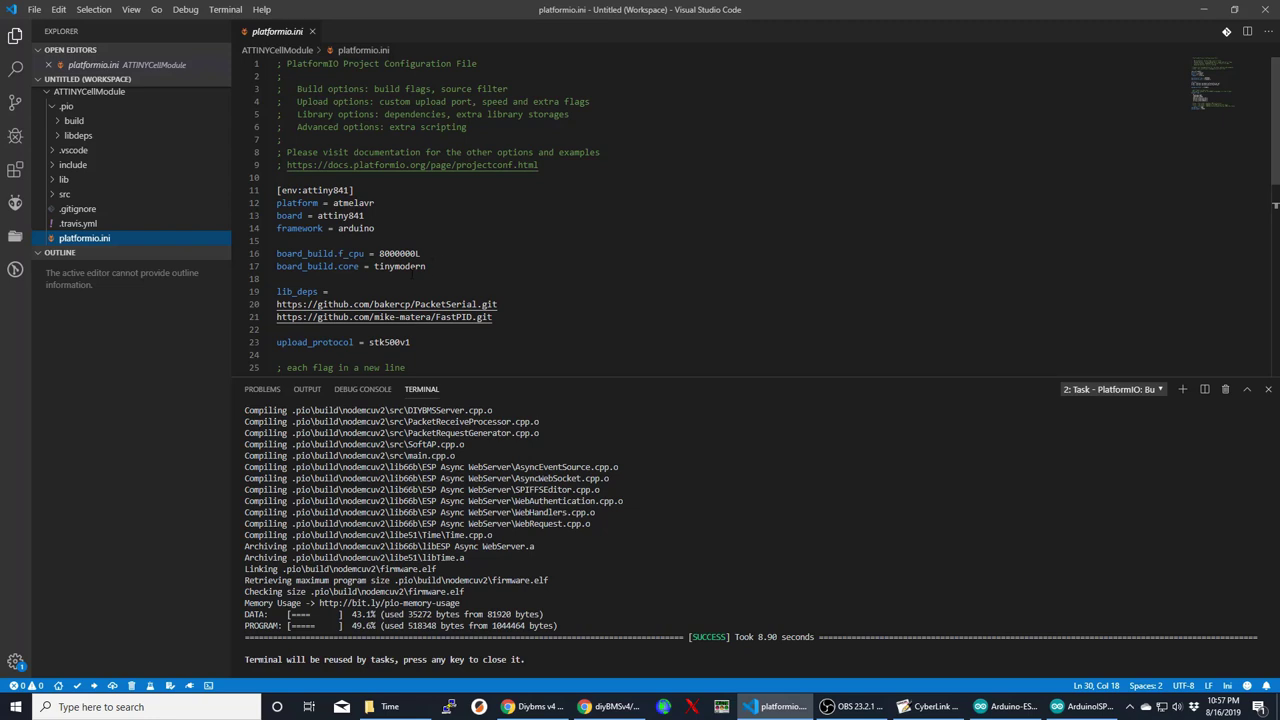
{"action": "scroll", "coordinate": [700, 215], "scroll_direction": "down", "scroll_amount": 1}
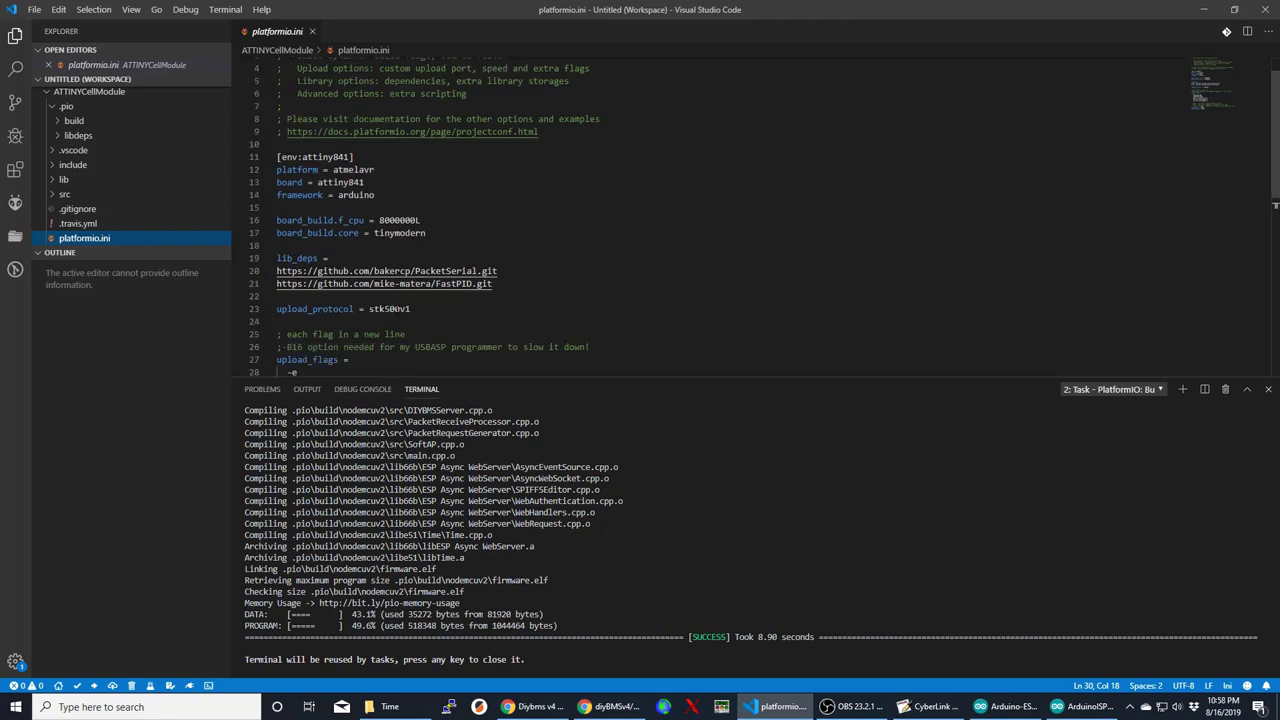
{"action": "scroll", "coordinate": [700, 215], "scroll_direction": "down", "scroll_amount": 4}
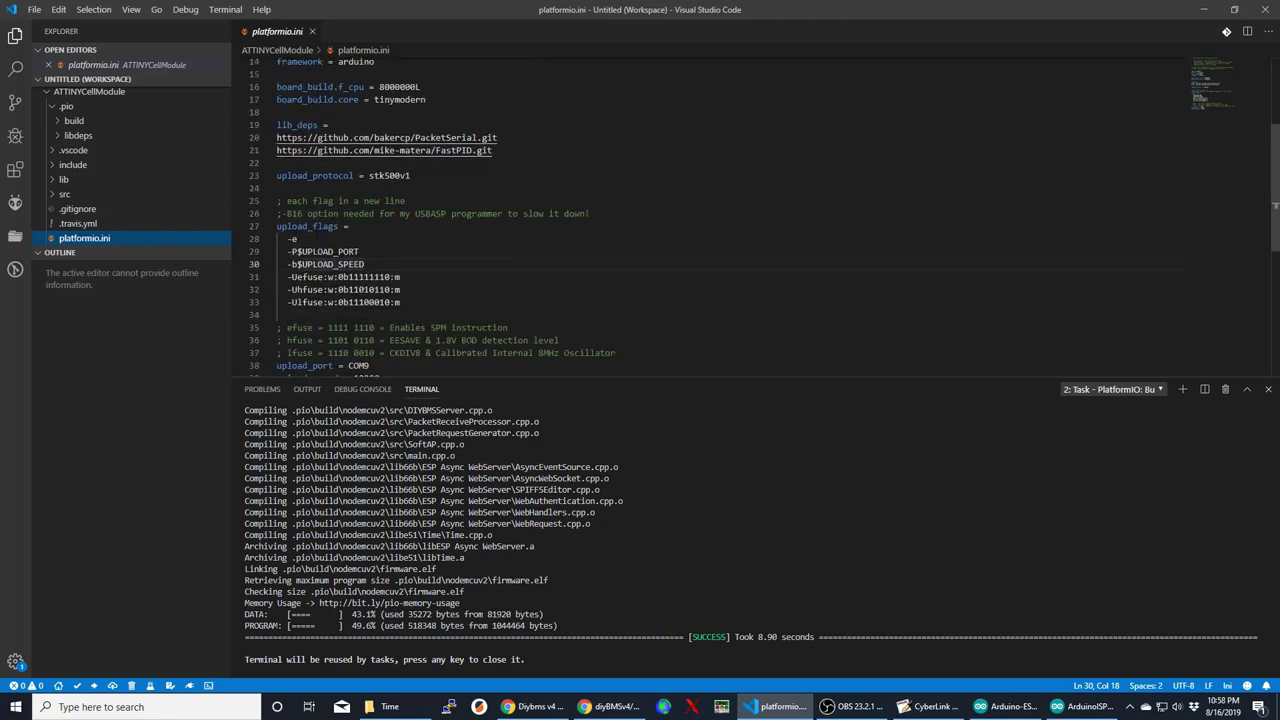
{"action": "scroll", "coordinate": [700, 215], "scroll_direction": "down", "scroll_amount": 1}
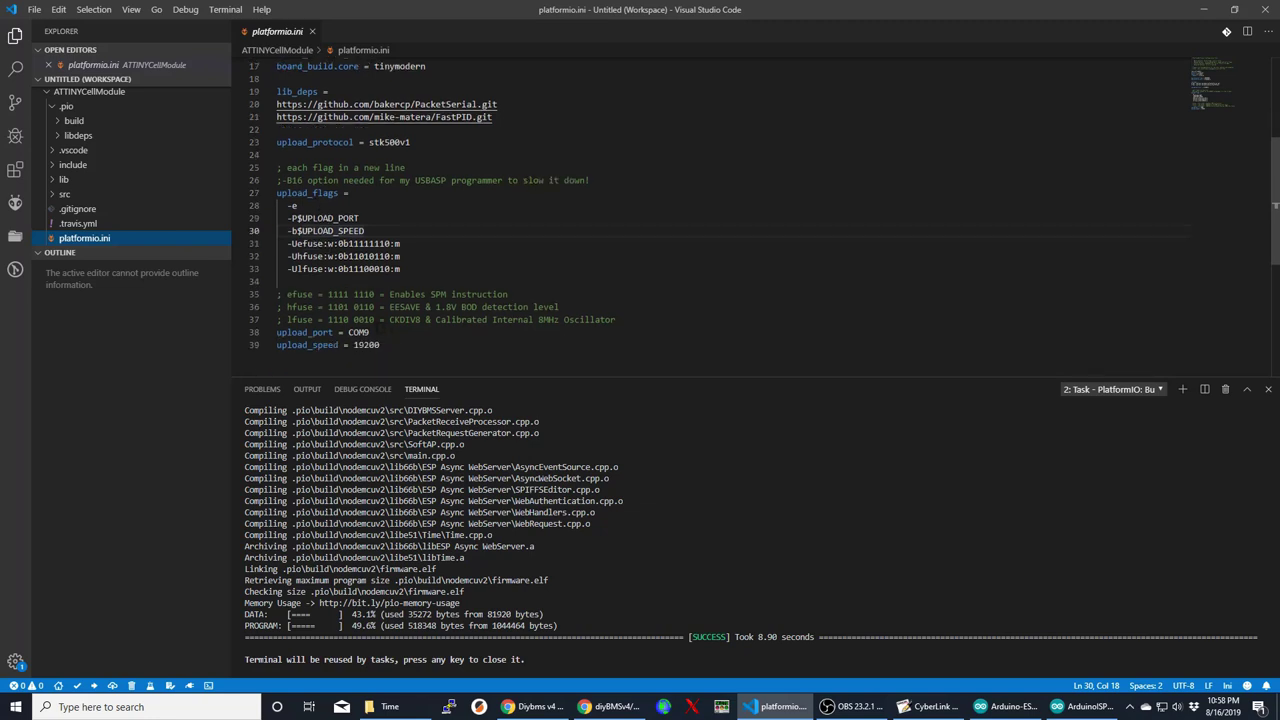
{"action": "double_click", "coordinate": [358, 332]}
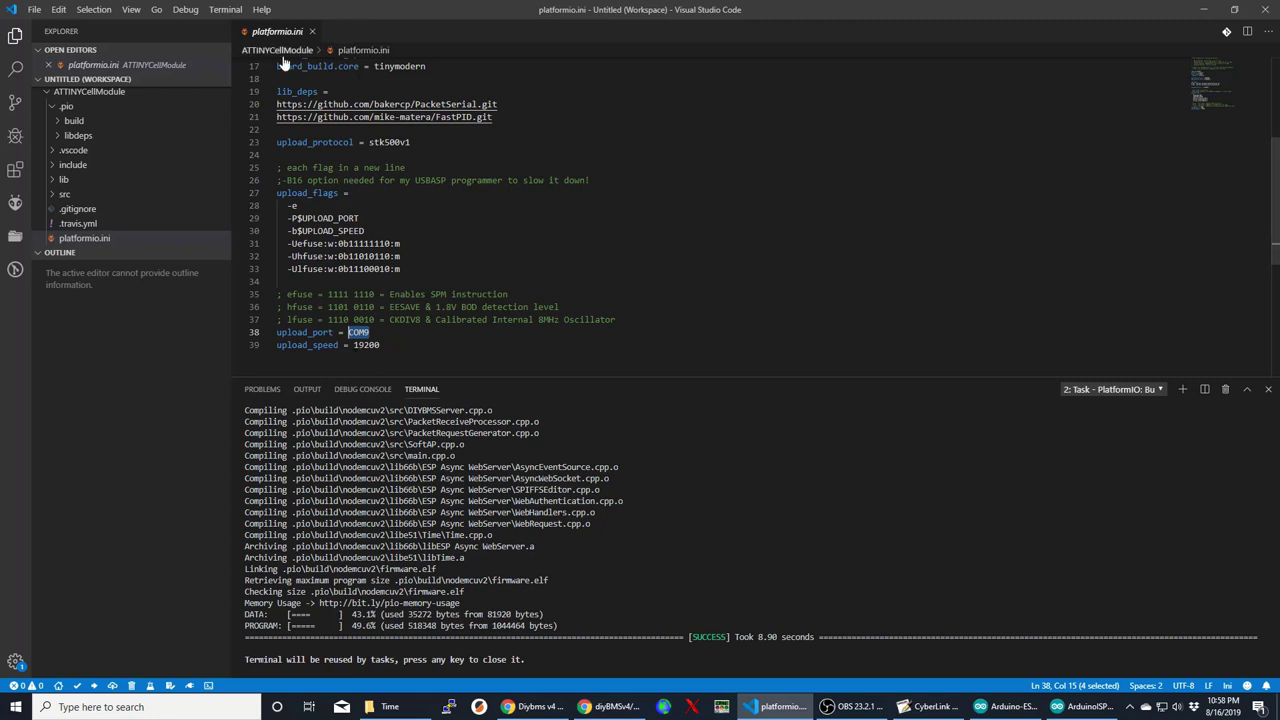
- Build the ATTINYCellModule firmware with PlatformIO
{"action": "left_click", "coordinate": [76, 688]}
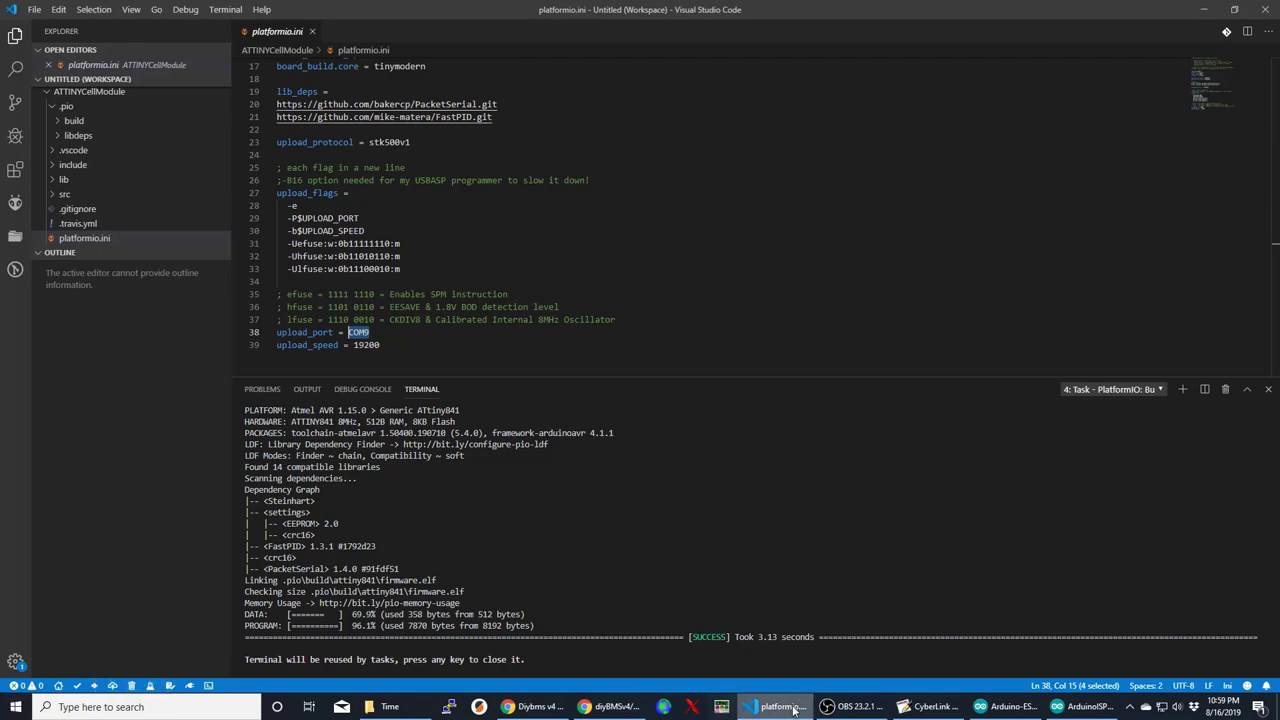
- Switch to Chrome, return to the diyBMSv4 repository's main page and look through its README for project and discussion links
{"action": "left_click", "coordinate": [662, 708]}
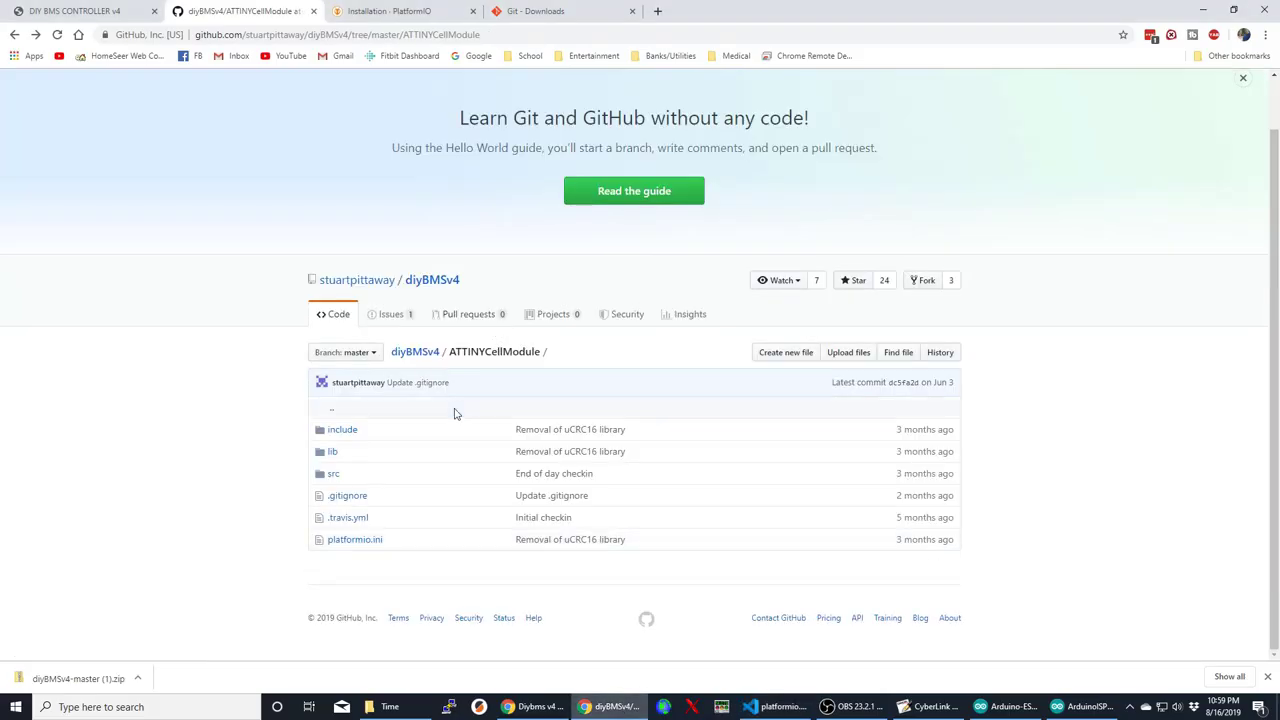
{"action": "key", "text": "alt+Left"}
{"action": "scroll", "coordinate": [452, 414], "scroll_direction": "down", "scroll_amount": 3}
{"action": "scroll", "coordinate": [452, 412], "scroll_direction": "down", "scroll_amount": 3}
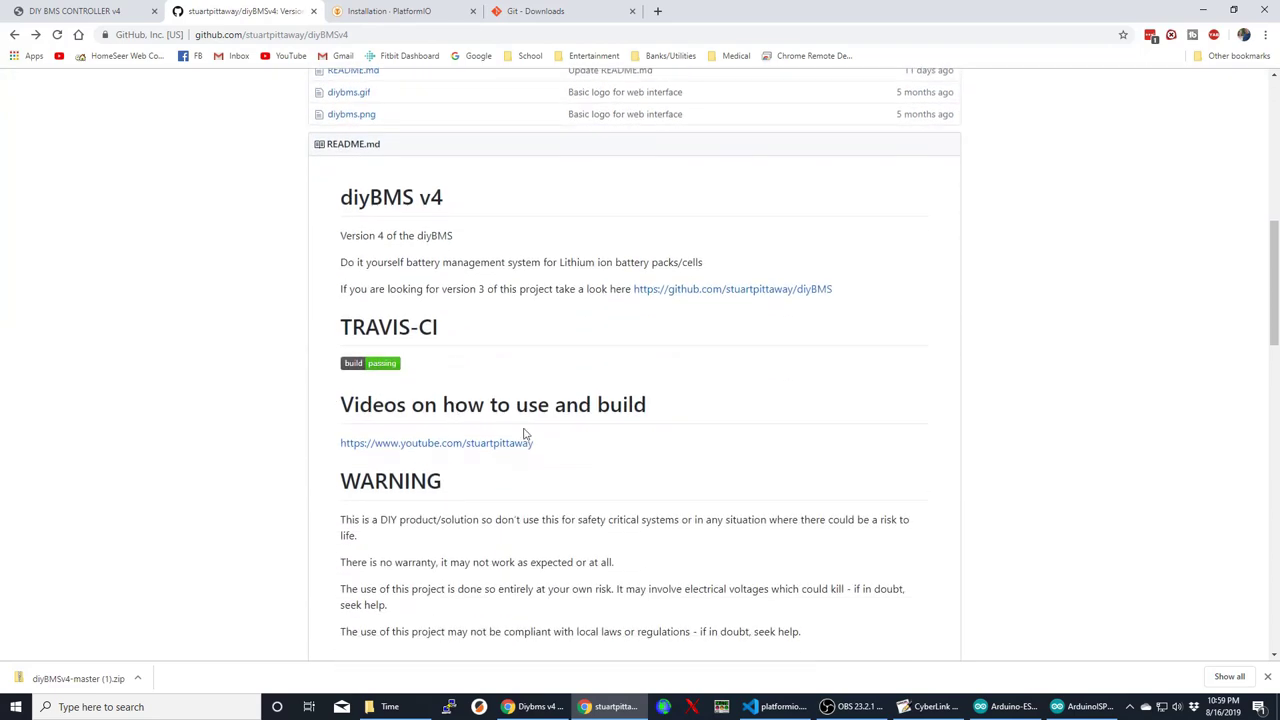
{"action": "scroll", "coordinate": [687, 333], "scroll_direction": "down", "scroll_amount": 3}
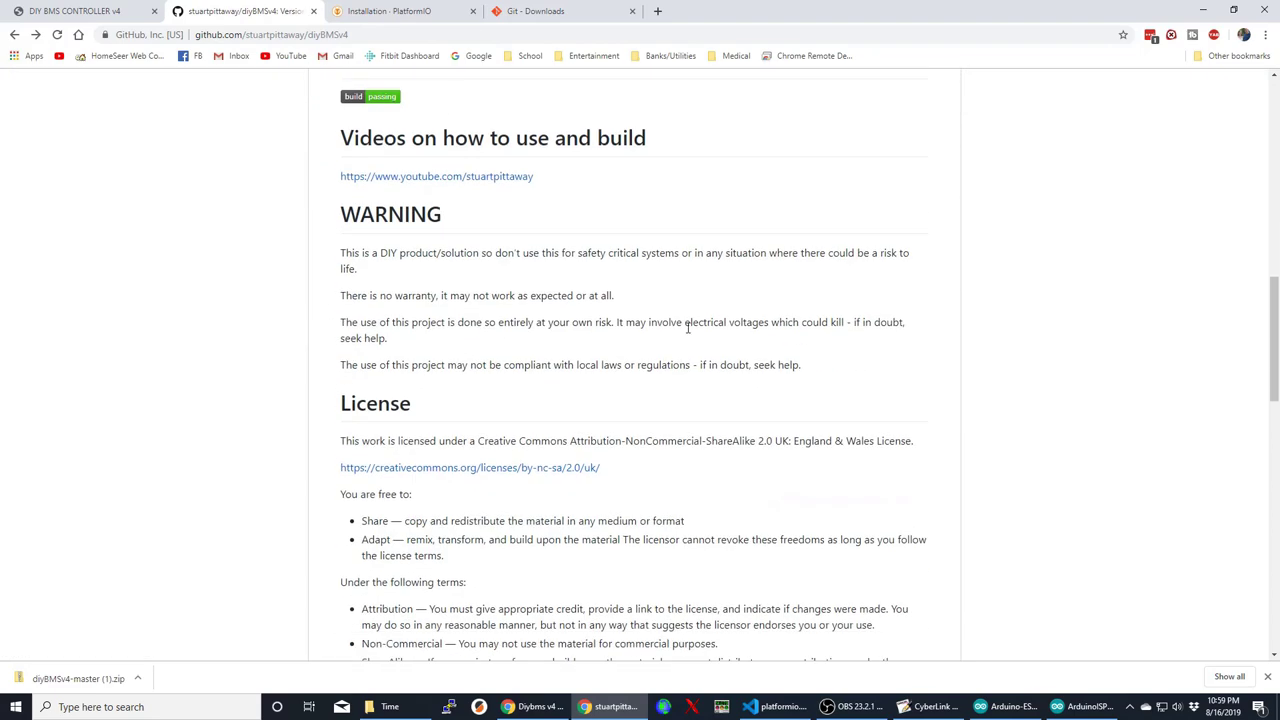
{"action": "scroll", "coordinate": [646, 378], "scroll_direction": "down", "scroll_amount": 6}
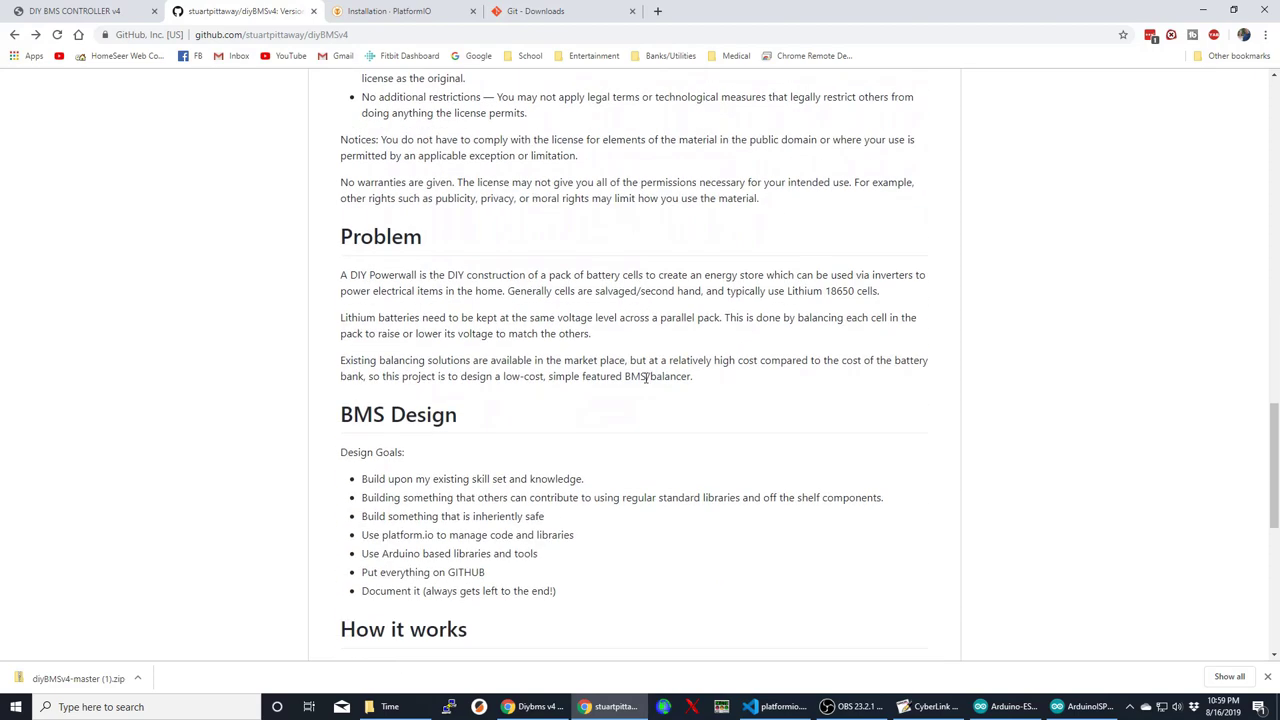
{"action": "scroll", "coordinate": [646, 378], "scroll_direction": "down", "scroll_amount": 6}
{"action": "scroll", "coordinate": [644, 380], "scroll_direction": "up", "scroll_amount": 4}
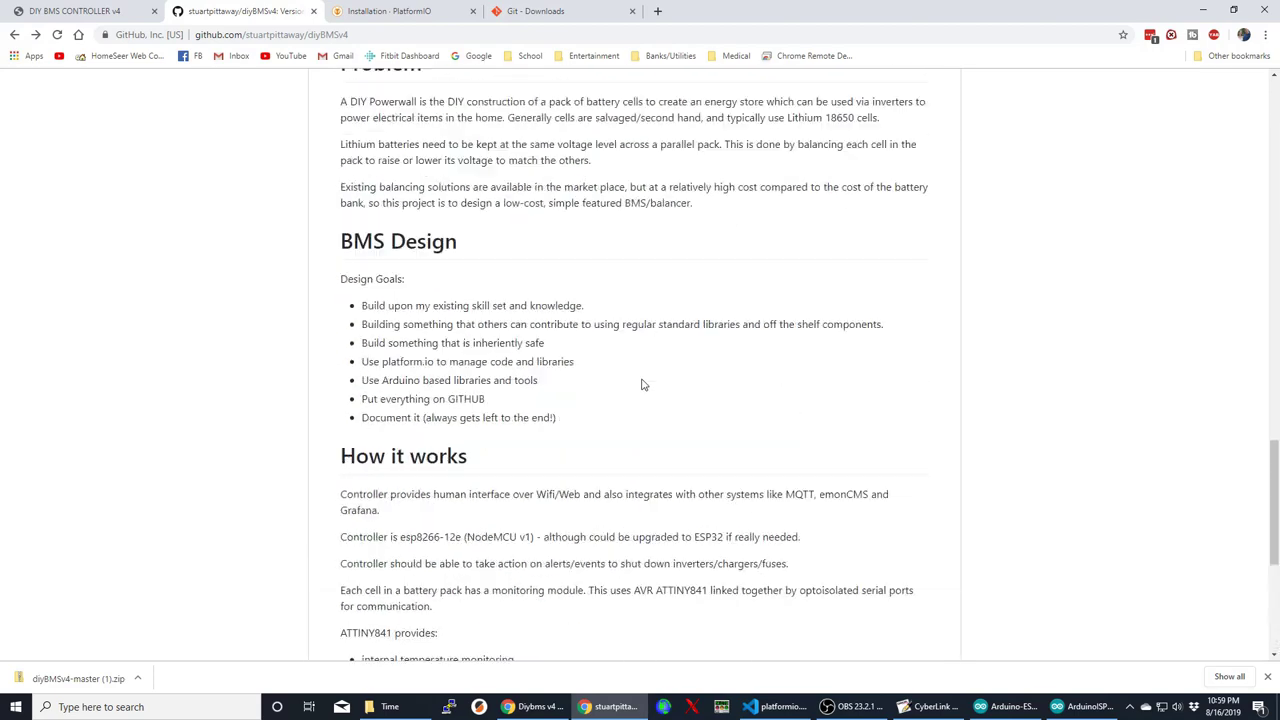
{"action": "scroll", "coordinate": [643, 385], "scroll_direction": "up", "scroll_amount": 7}
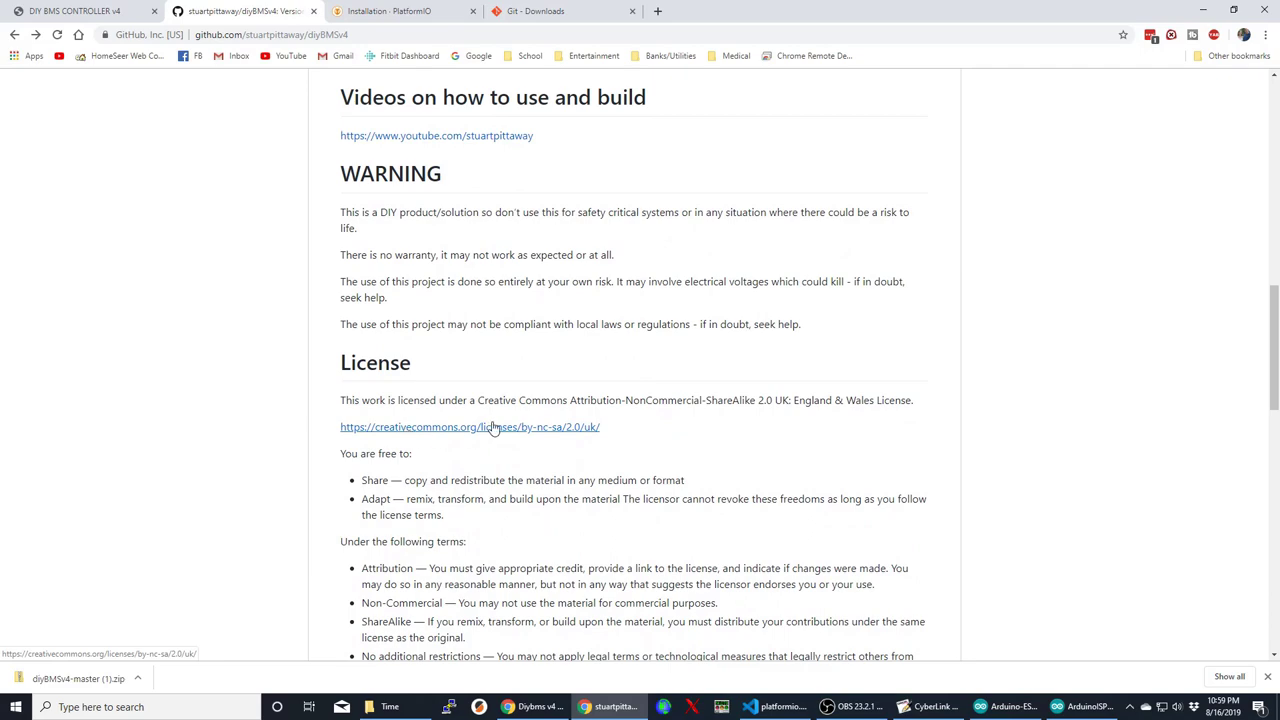
{"action": "scroll", "coordinate": [495, 428], "scroll_direction": "up", "scroll_amount": 3}
{"action": "scroll", "coordinate": [430, 424], "scroll_direction": "up", "scroll_amount": 1}
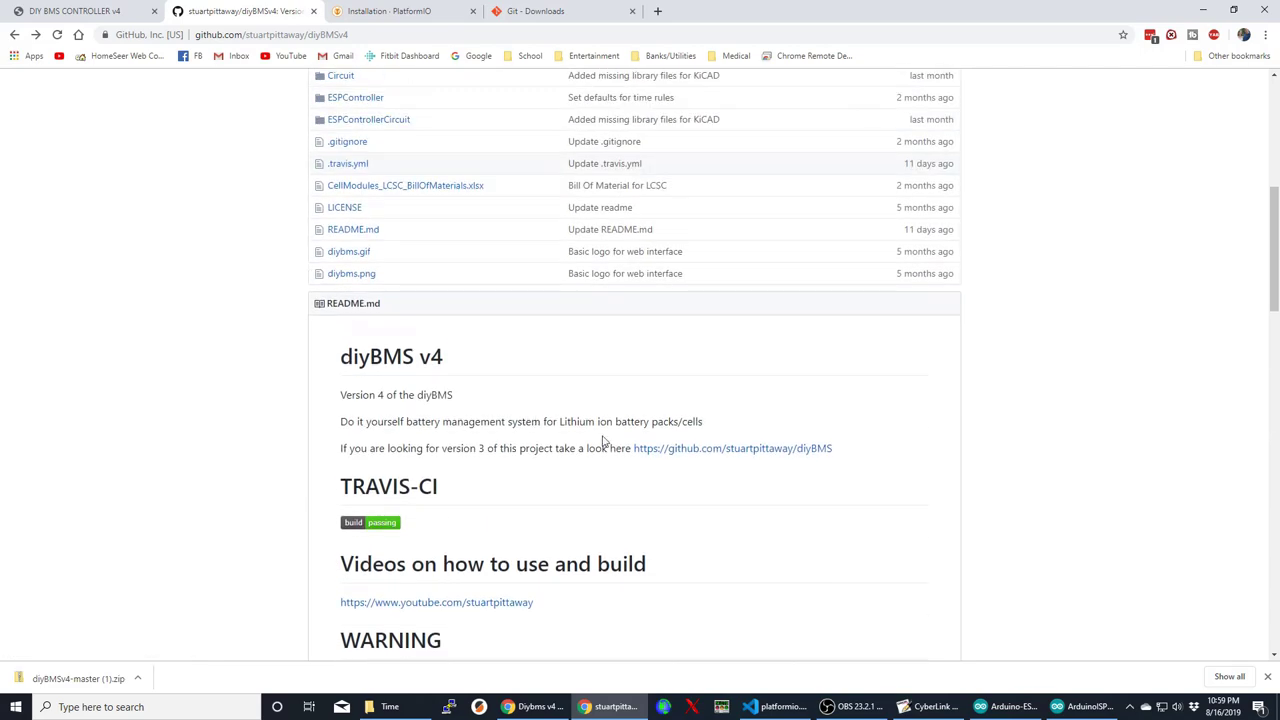
{"action": "scroll", "coordinate": [650, 448], "scroll_direction": "up", "scroll_amount": 4}
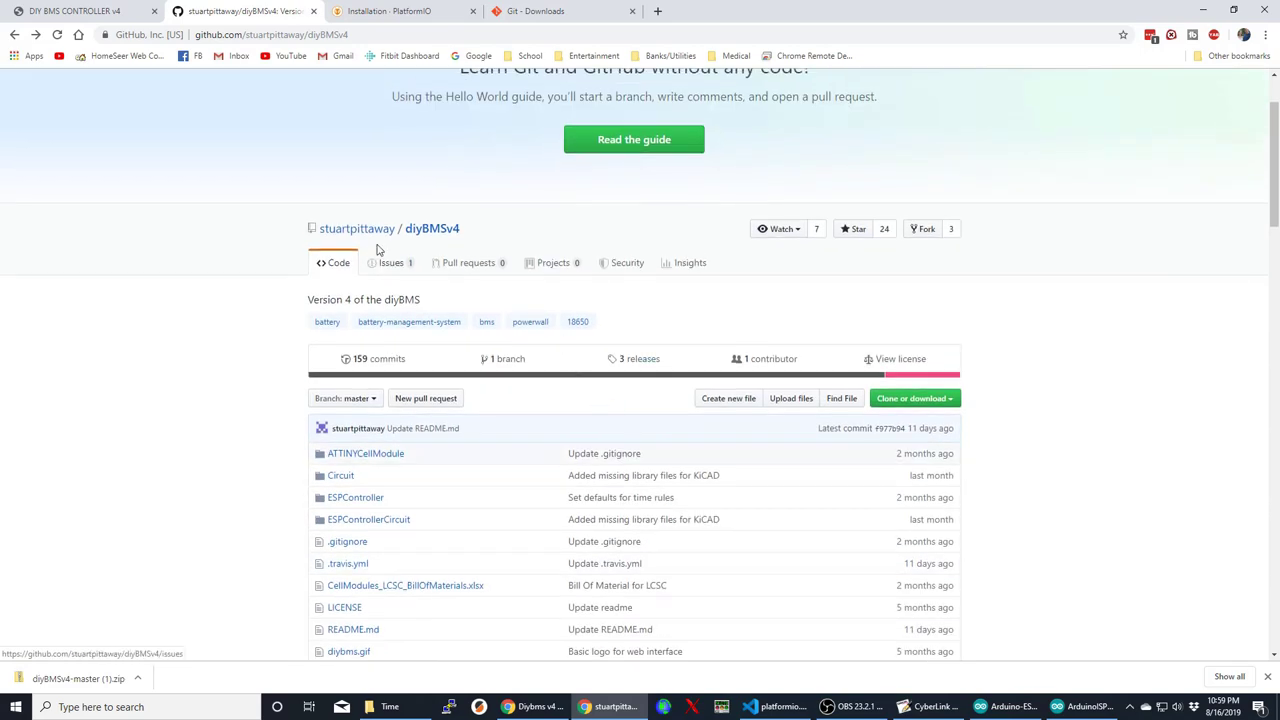
- Open the original diyBMS repository from the owner's profile and follow its README discussion link in a new tab to the forum thread's first post
{"action": "left_click", "coordinate": [378, 233]}
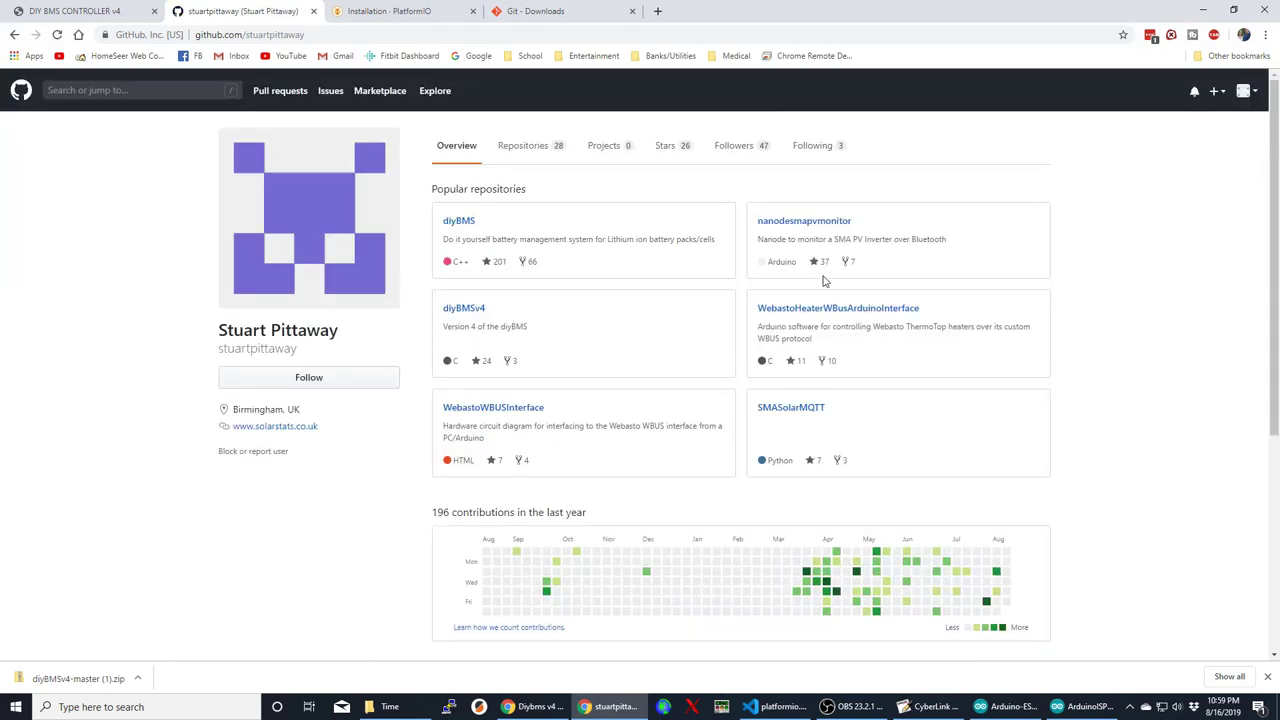
{"action": "left_click", "coordinate": [460, 220]}
{"action": "scroll", "coordinate": [516, 283], "scroll_direction": "down", "scroll_amount": 5}
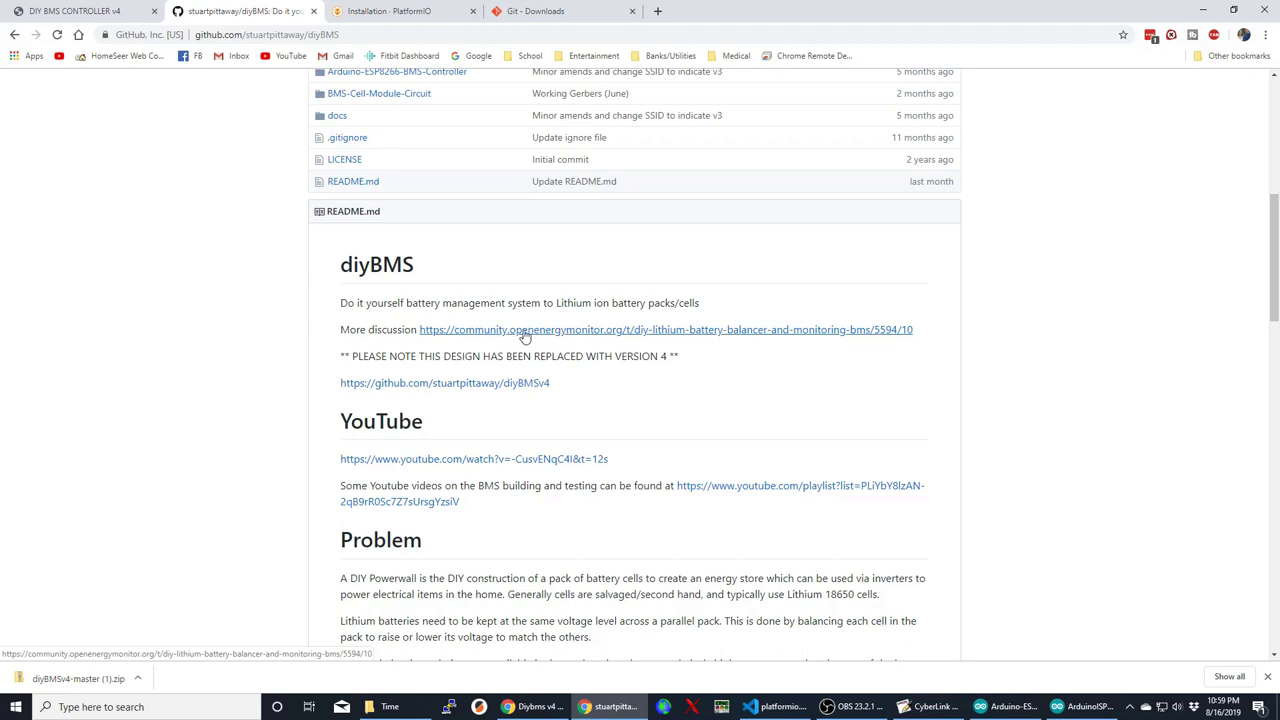
{"action": "middle_click", "coordinate": [524, 330]}
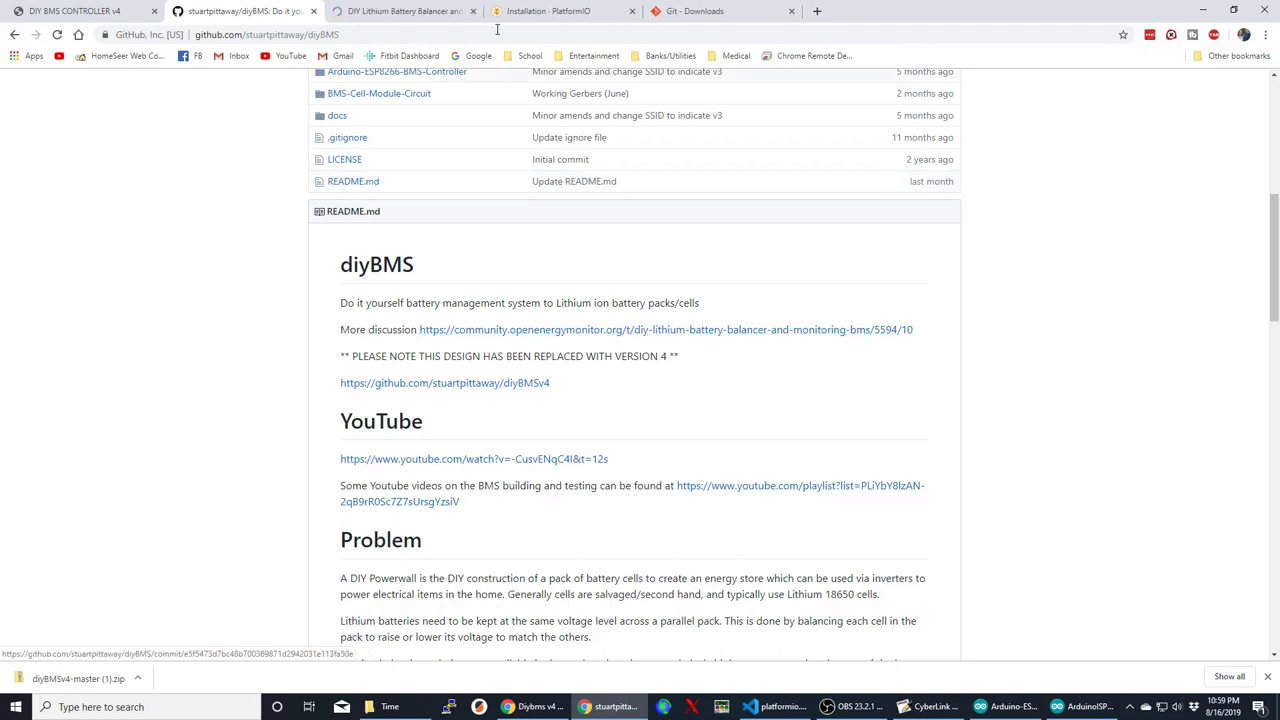
{"action": "left_click", "coordinate": [405, 14]}
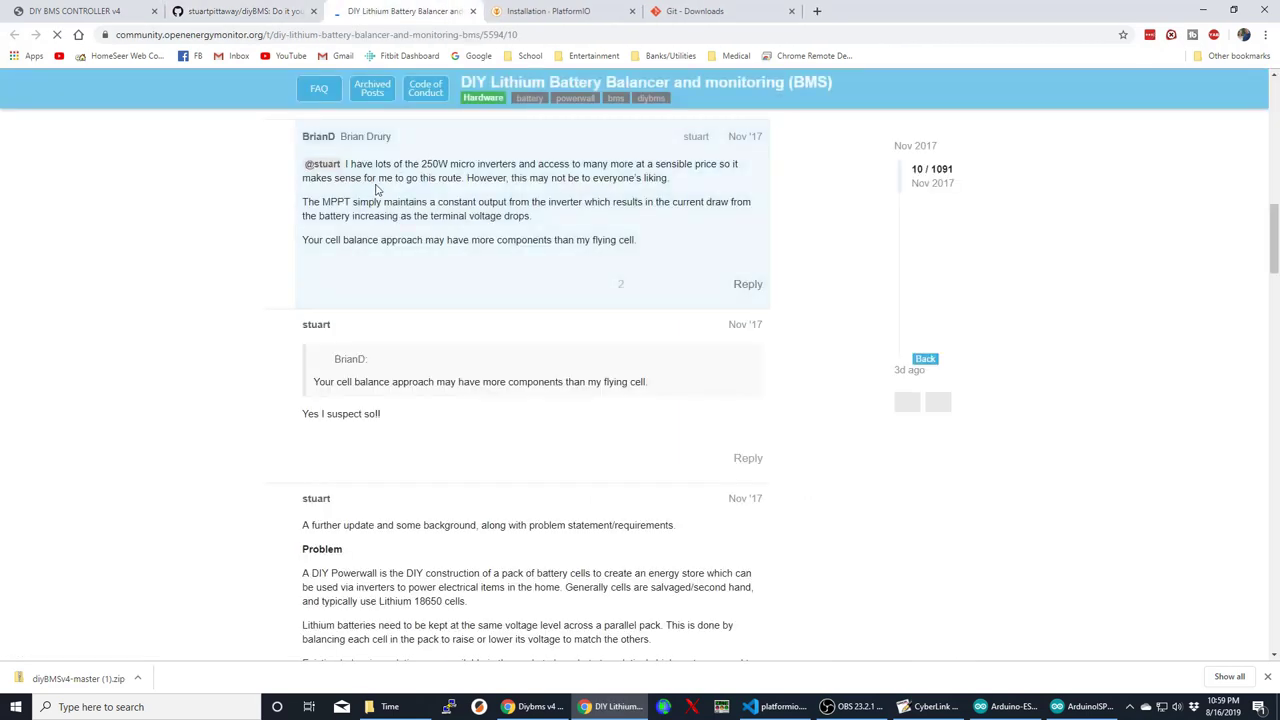
{"action": "scroll", "coordinate": [423, 183], "scroll_direction": "up", "scroll_amount": 10}
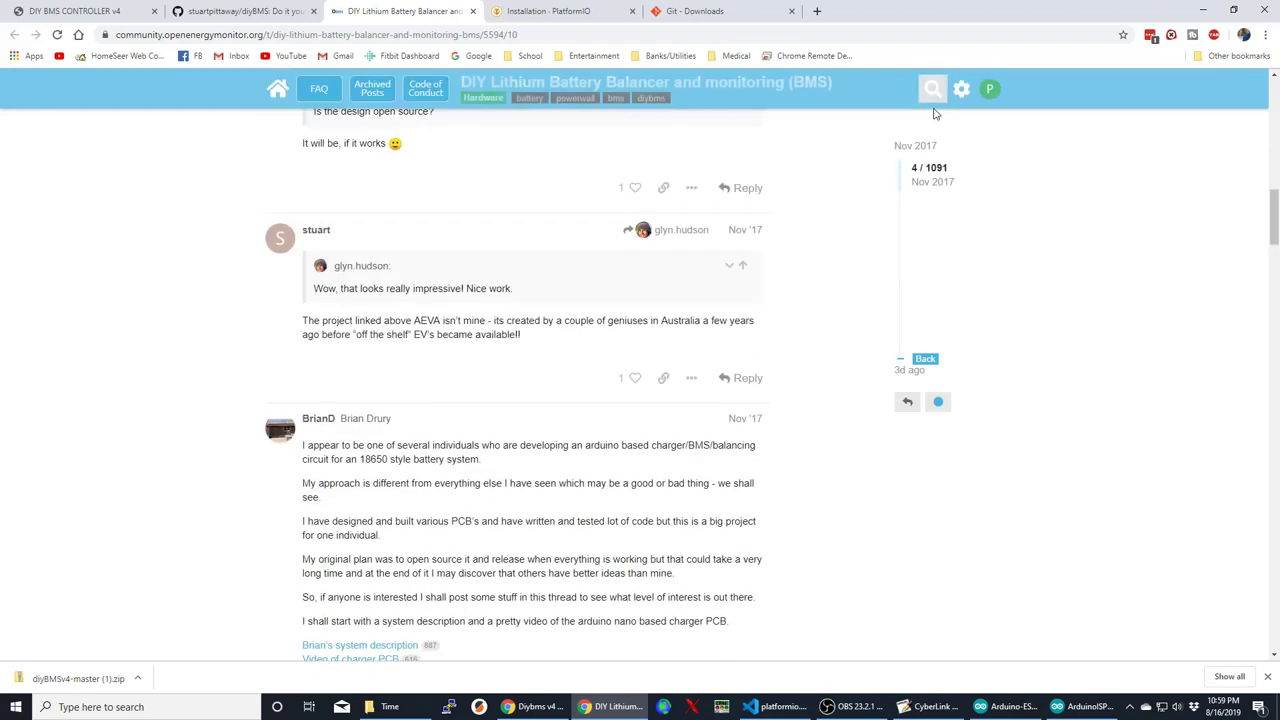
{"action": "scroll", "coordinate": [466, 139], "scroll_direction": "up", "scroll_amount": 5}
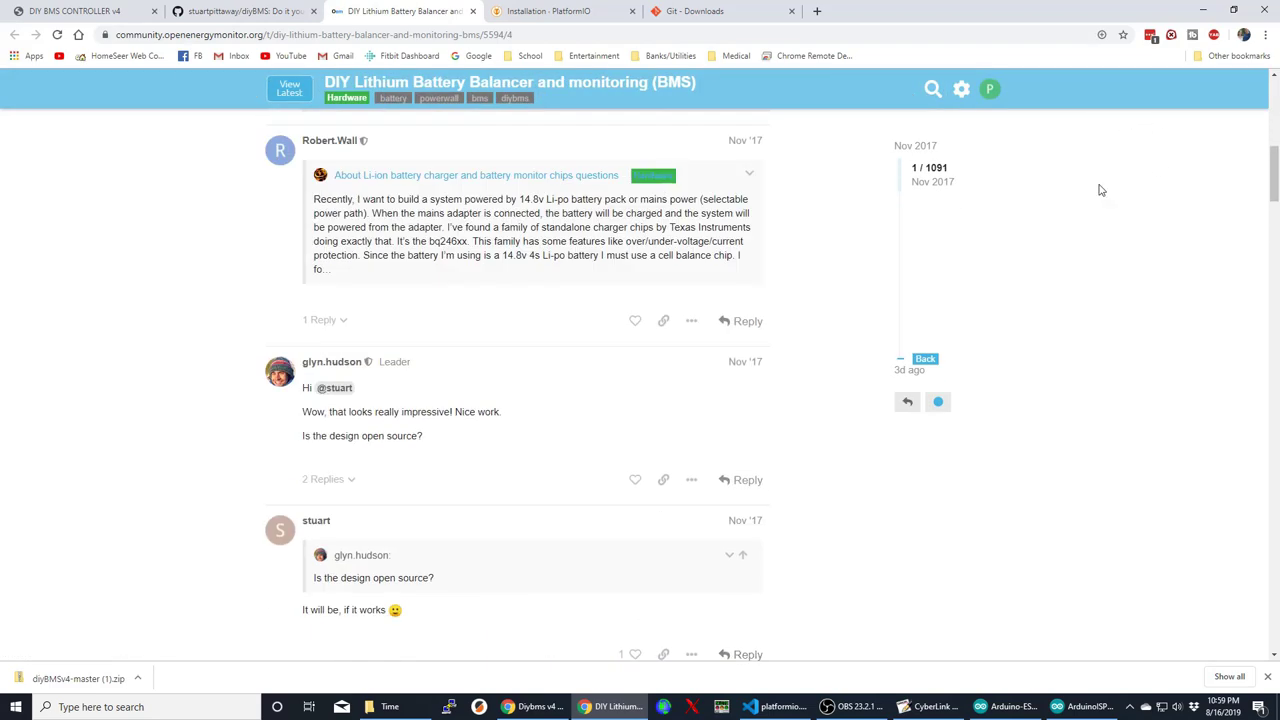
{"action": "scroll", "coordinate": [829, 175], "scroll_direction": "up", "scroll_amount": 5}
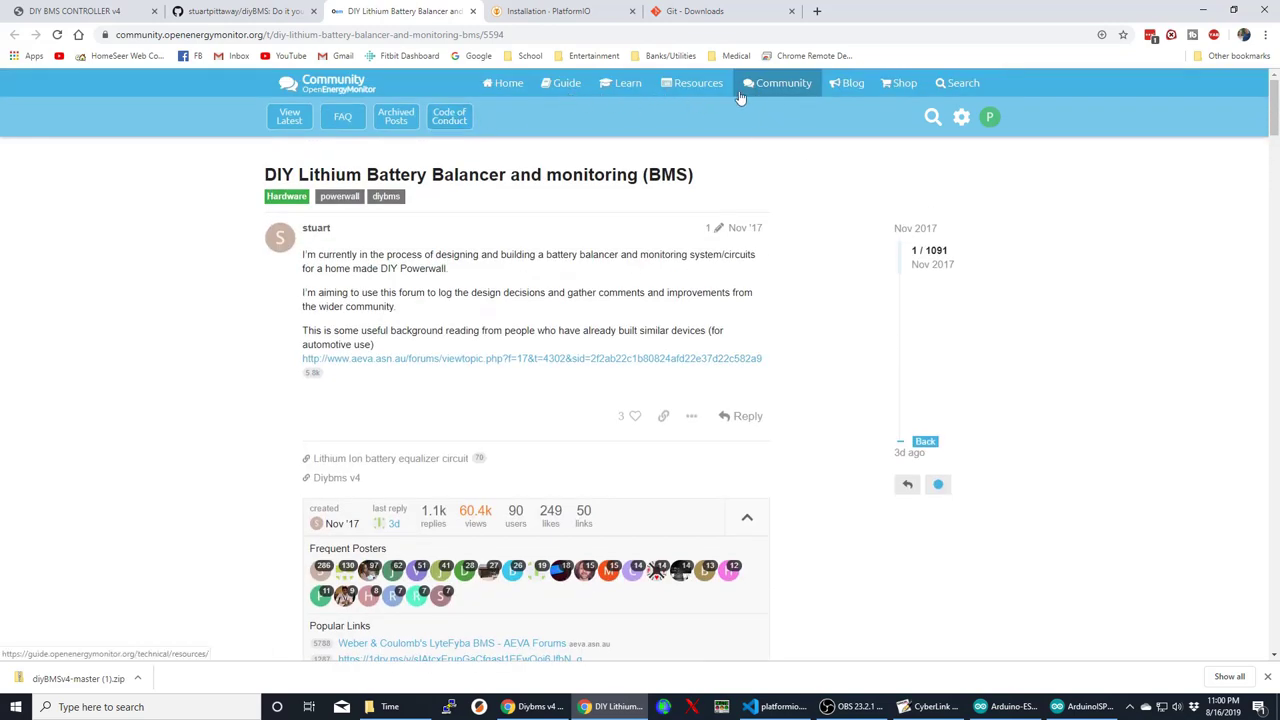
- Go to the OpenEnergyMonitor community's main page, search it for "diybms" and open the Diybms v4 topic
{"action": "left_click", "coordinate": [783, 86]}
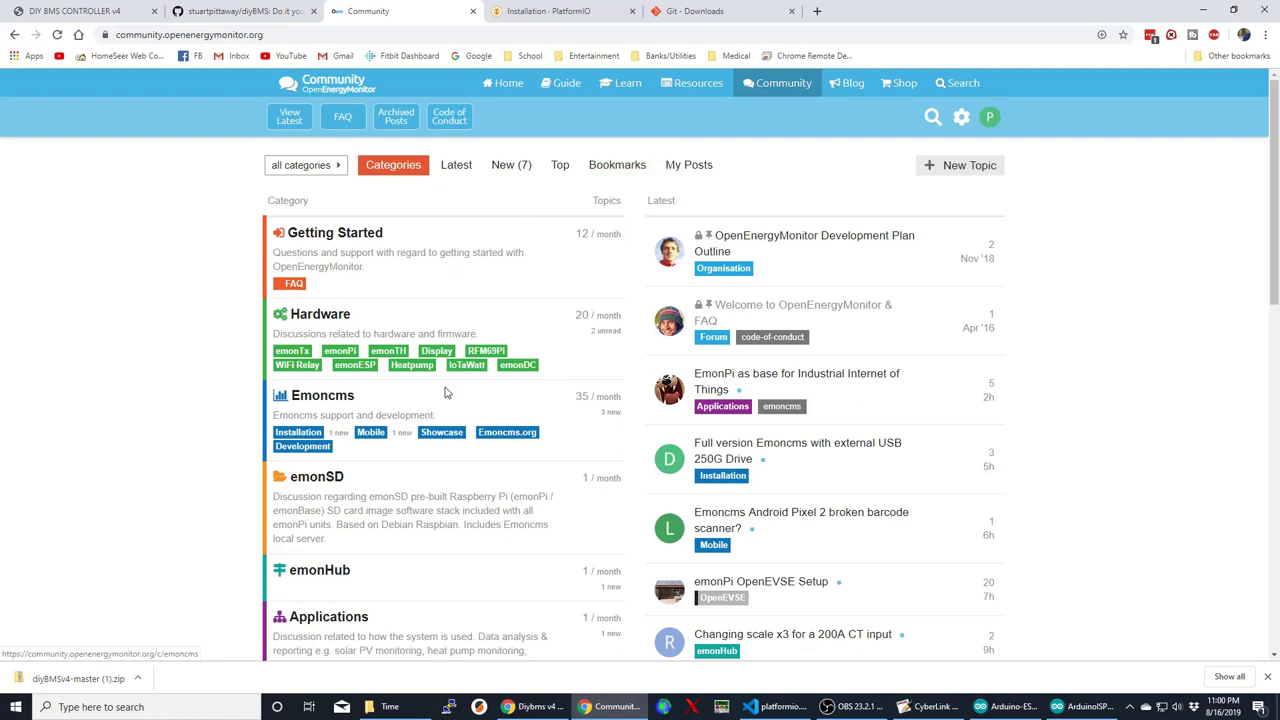
{"action": "scroll", "coordinate": [575, 380], "scroll_direction": "down", "scroll_amount": 3}
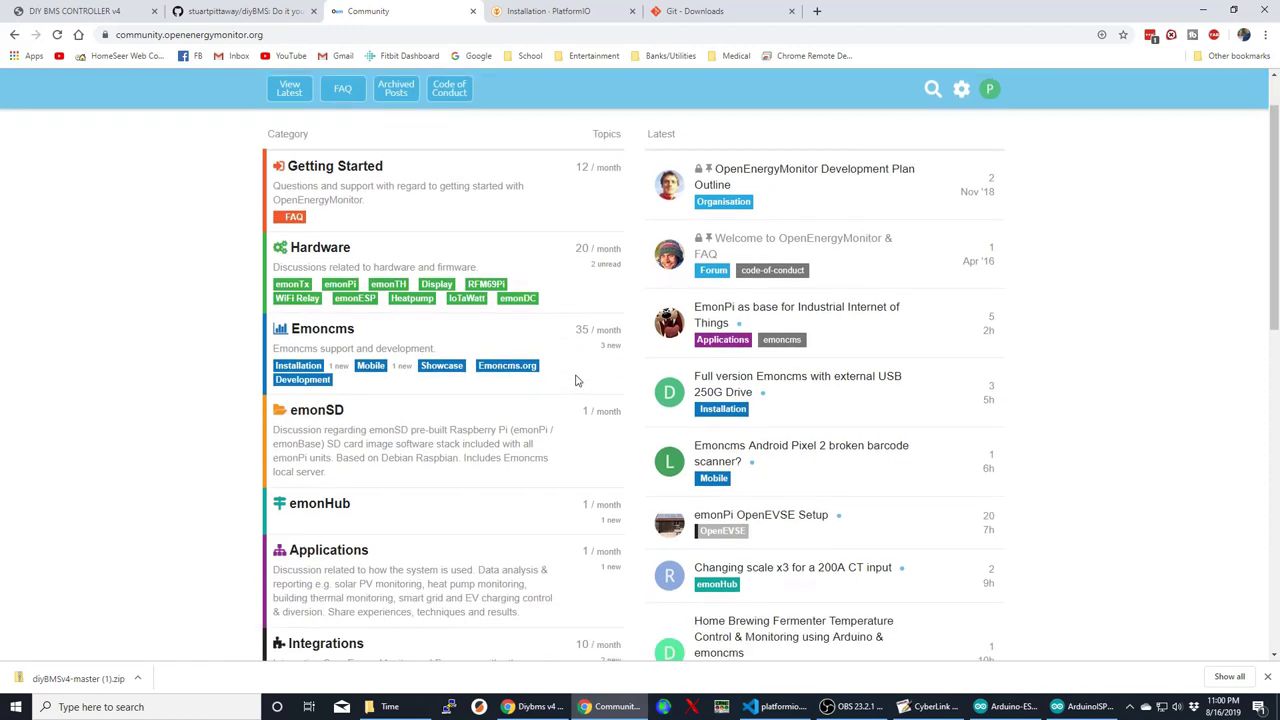
{"action": "scroll", "coordinate": [575, 380], "scroll_direction": "up", "scroll_amount": 3}
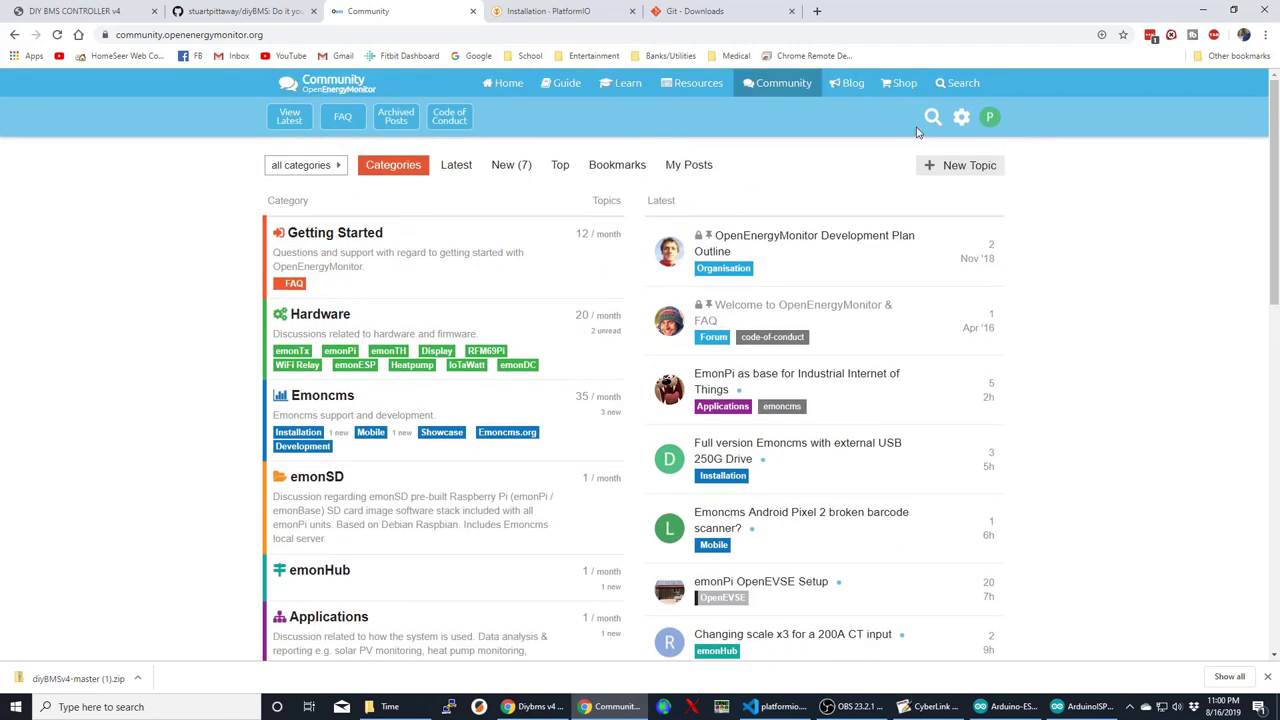
{"action": "left_click", "coordinate": [928, 119]}
{"action": "type", "text": "d"}
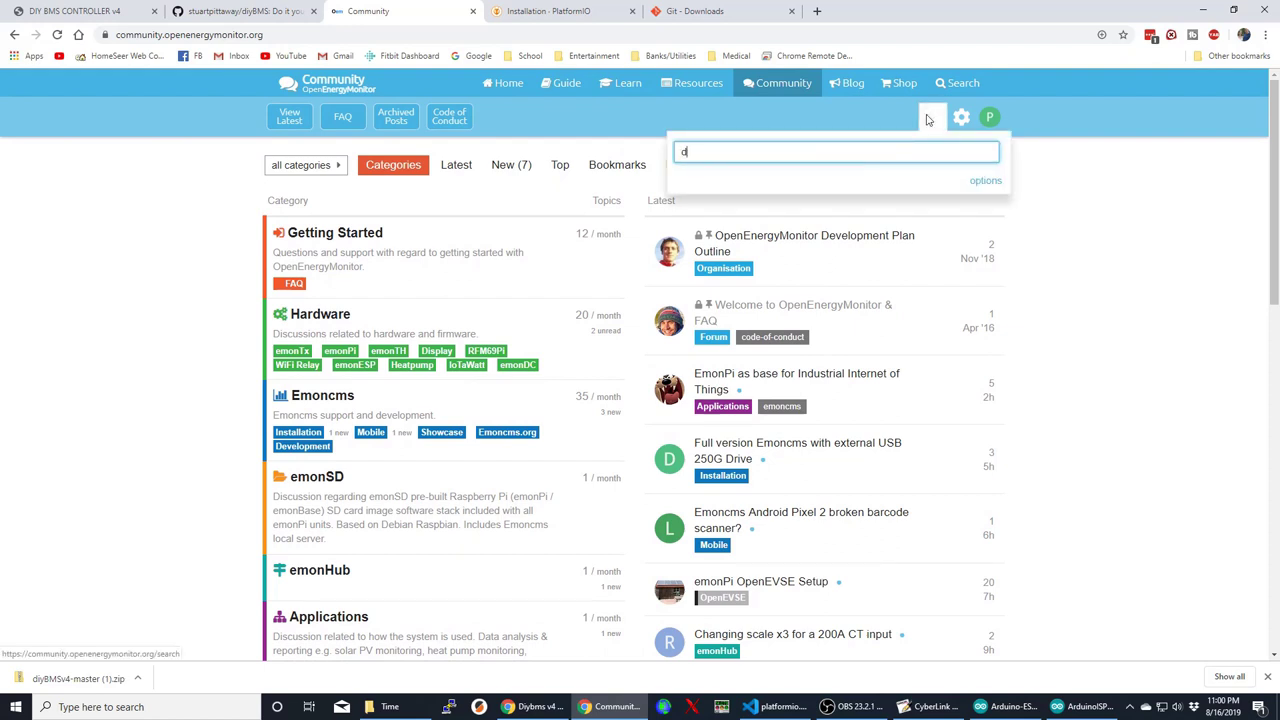
{"action": "type", "text": "iybms"}
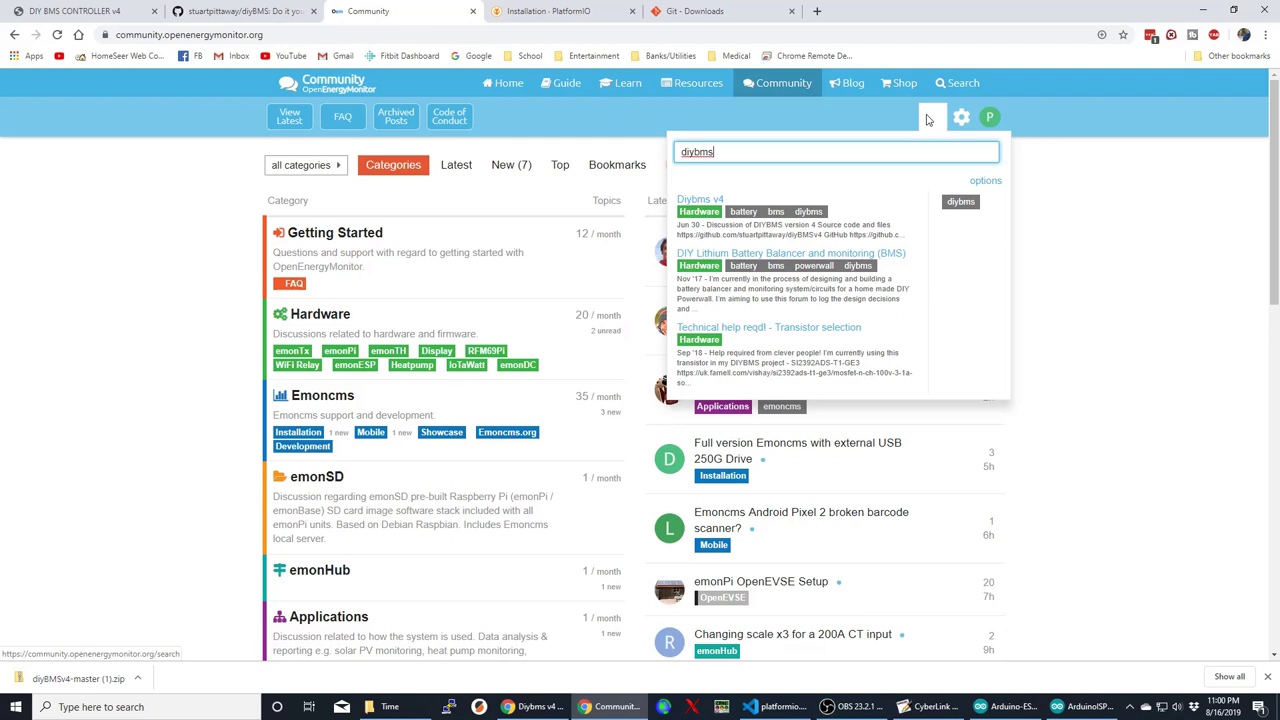
{"action": "left_click", "coordinate": [706, 200]}
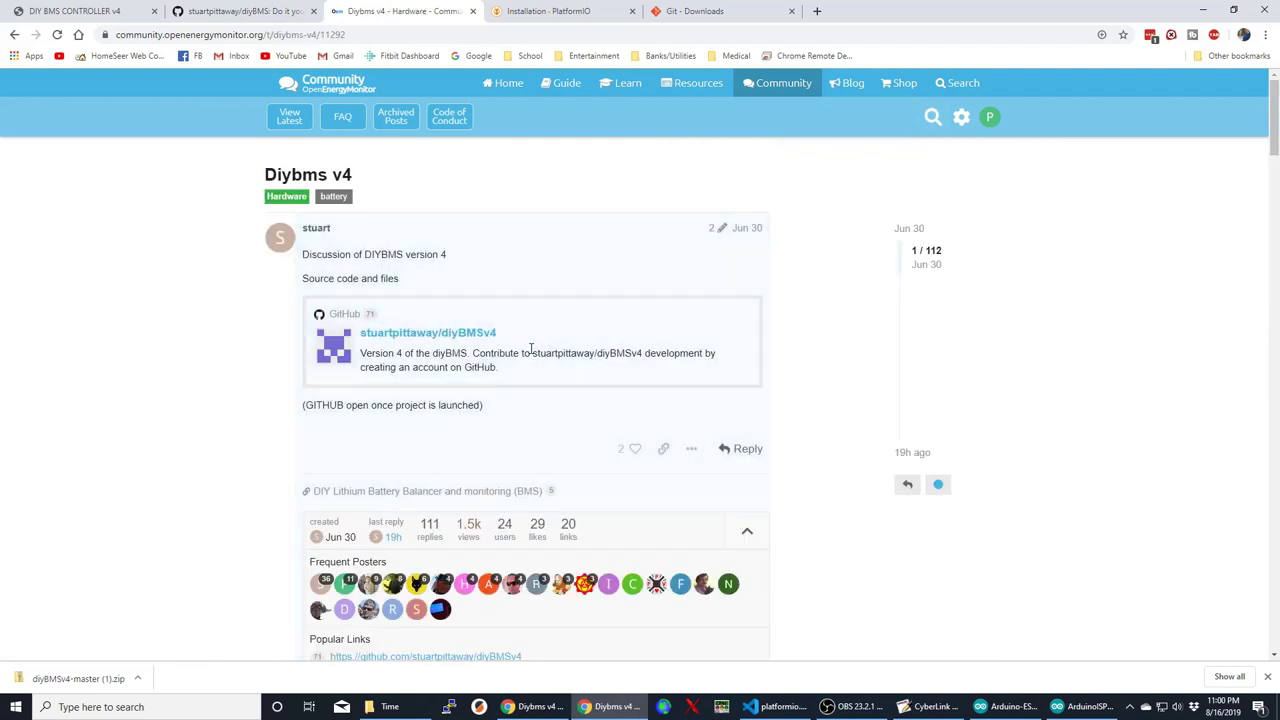
- Read through the Diybms v4 topic's replies on boards, parts, PlatformIO compilation and module troubleshooting
{"action": "scroll", "coordinate": [531, 348], "scroll_direction": "down", "scroll_amount": 15}
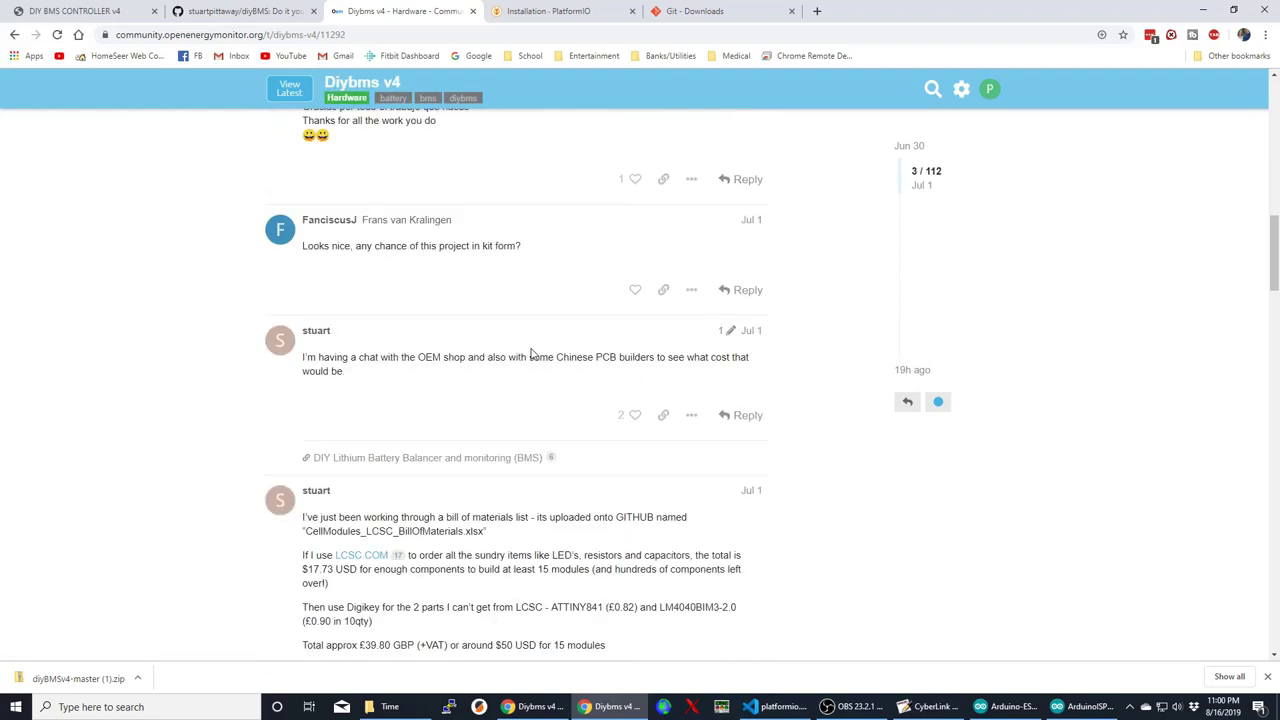
{"action": "scroll", "coordinate": [531, 348], "scroll_direction": "down", "scroll_amount": 5}
{"action": "scroll", "coordinate": [531, 350], "scroll_direction": "down", "scroll_amount": 8}
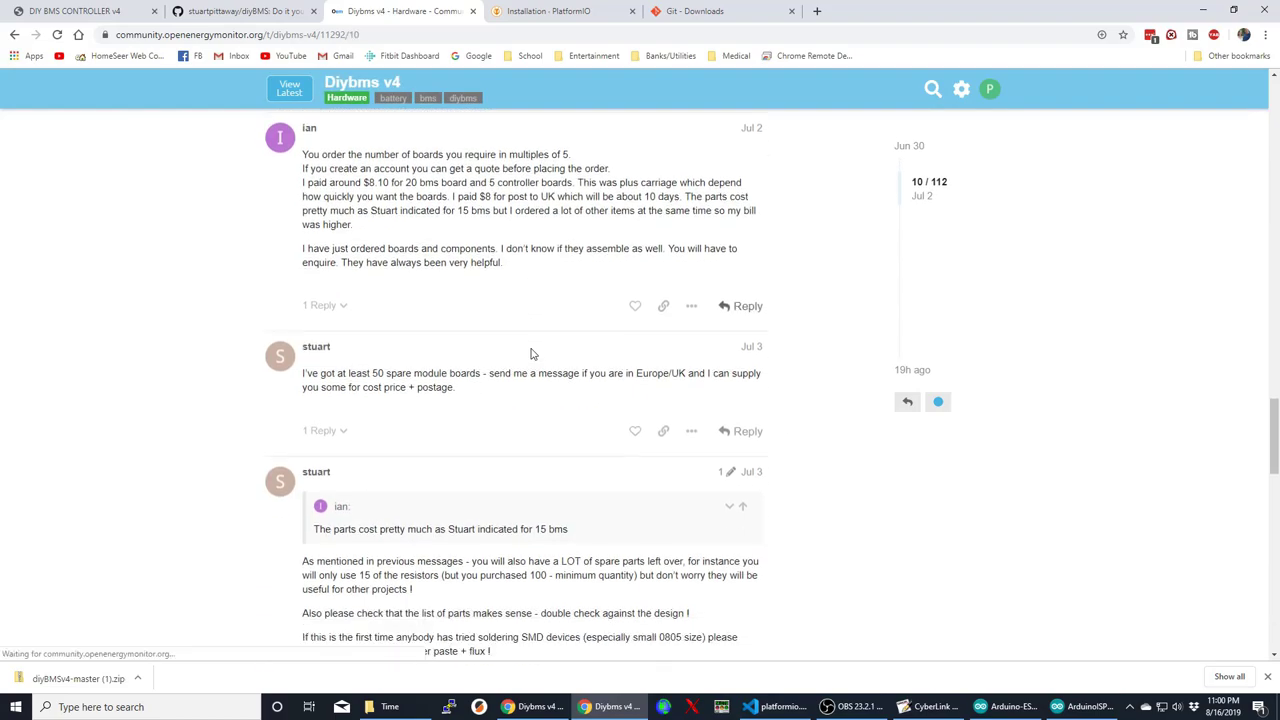
{"action": "scroll", "coordinate": [531, 350], "scroll_direction": "down", "scroll_amount": 15}
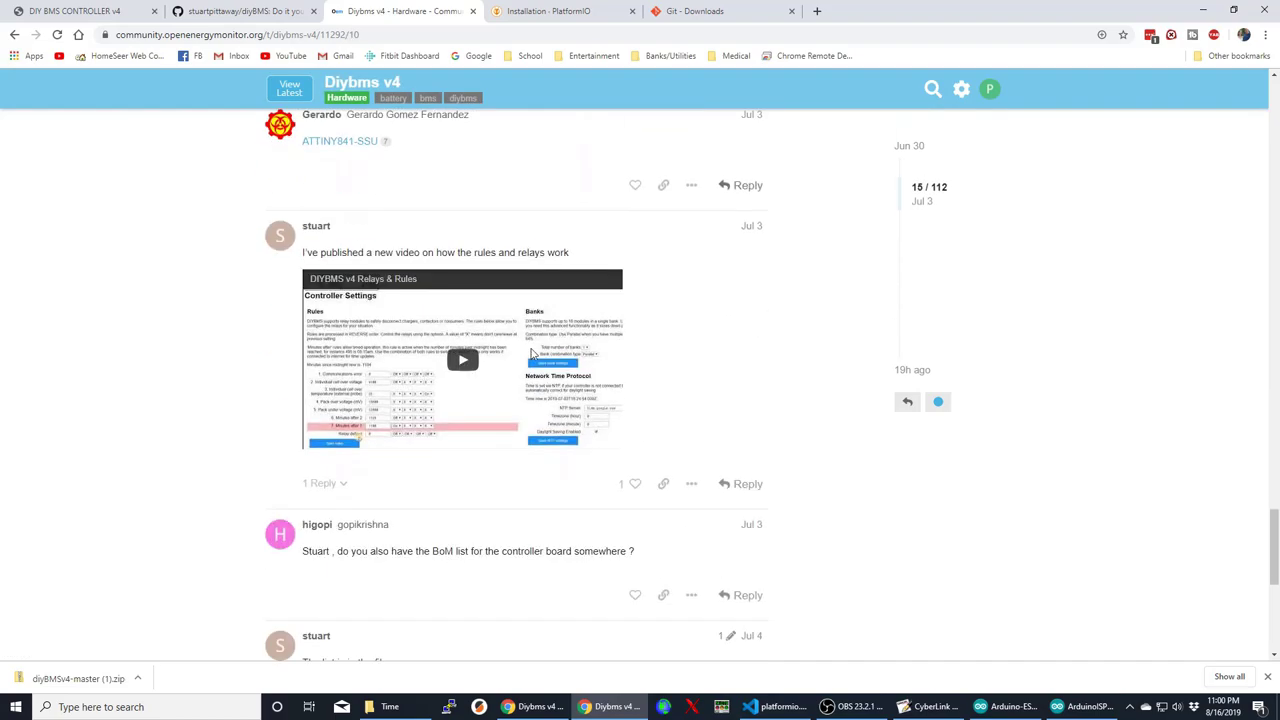
{"action": "scroll", "coordinate": [531, 353], "scroll_direction": "down", "scroll_amount": 15}
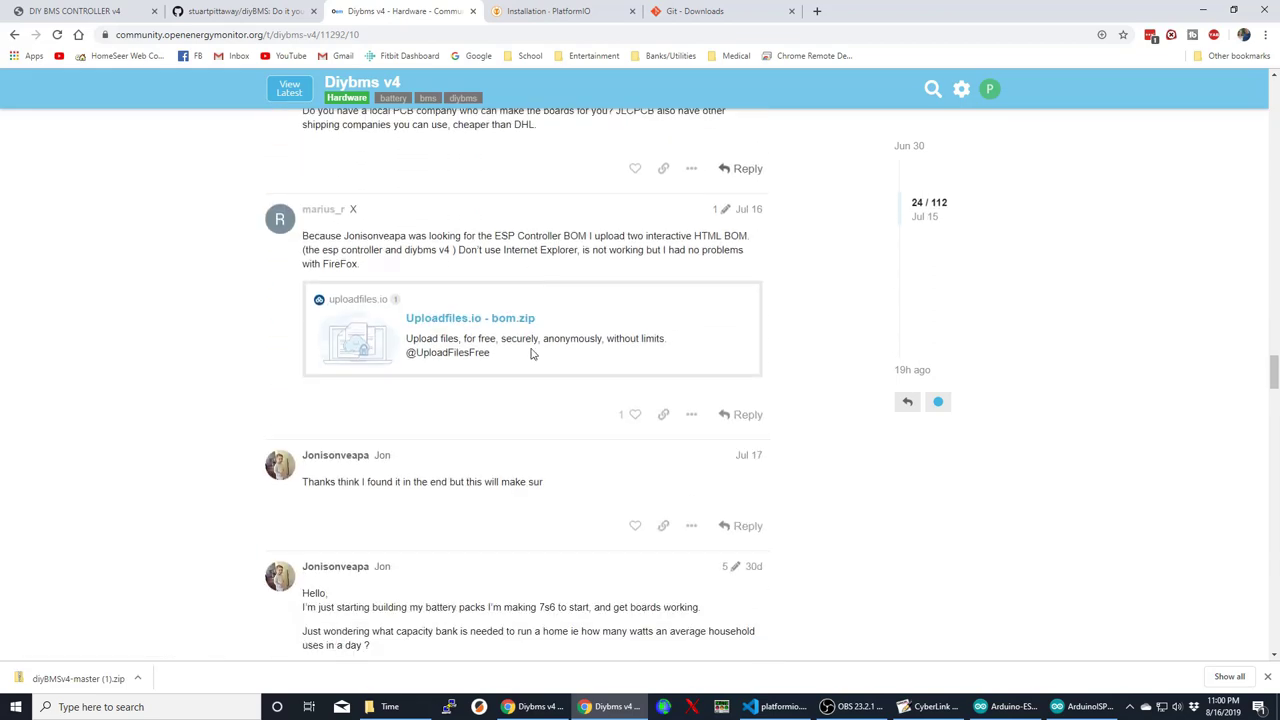
{"action": "scroll", "coordinate": [531, 350], "scroll_direction": "down", "scroll_amount": 10}
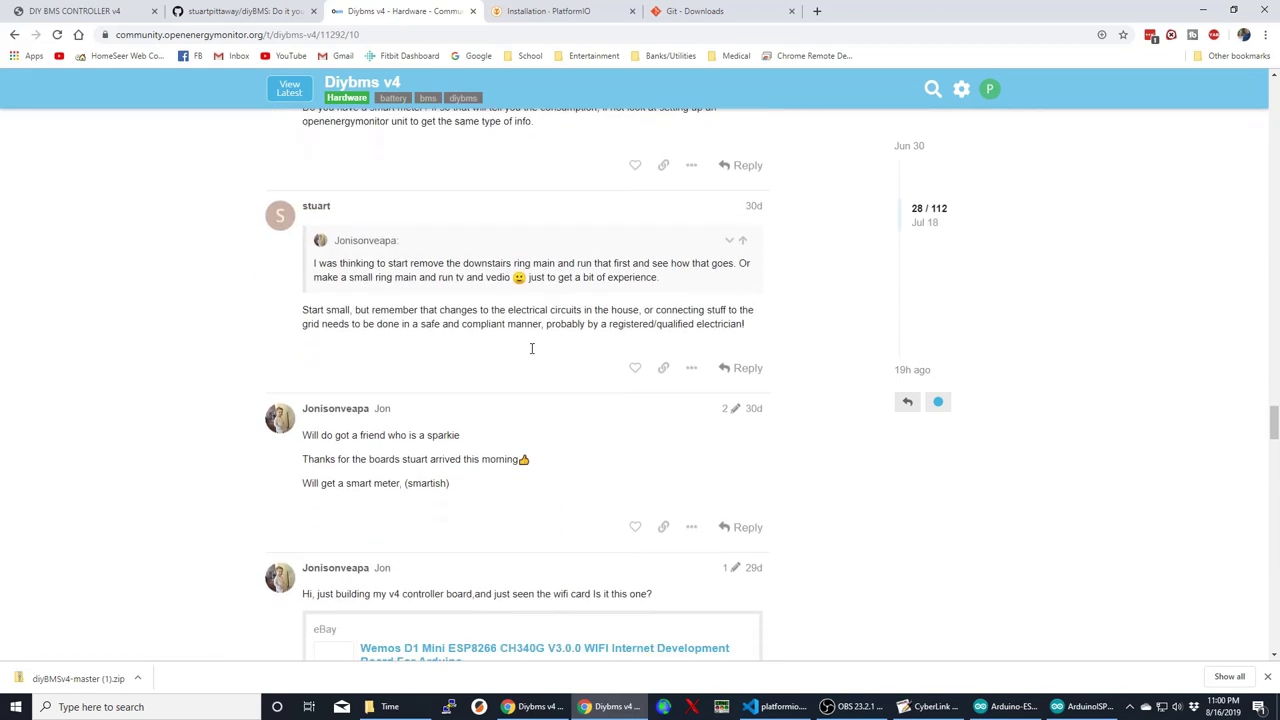
{"action": "scroll", "coordinate": [531, 350], "scroll_direction": "down", "scroll_amount": 12}
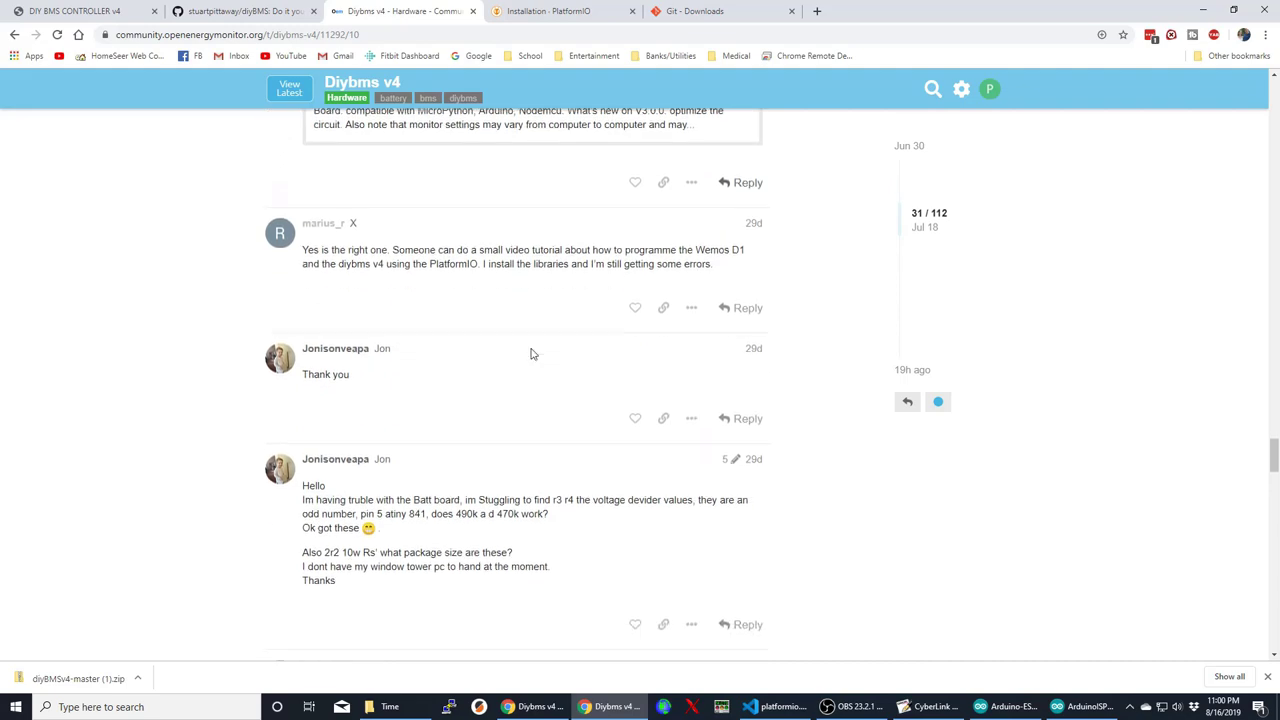
{"action": "scroll", "coordinate": [531, 350], "scroll_direction": "down", "scroll_amount": 15}
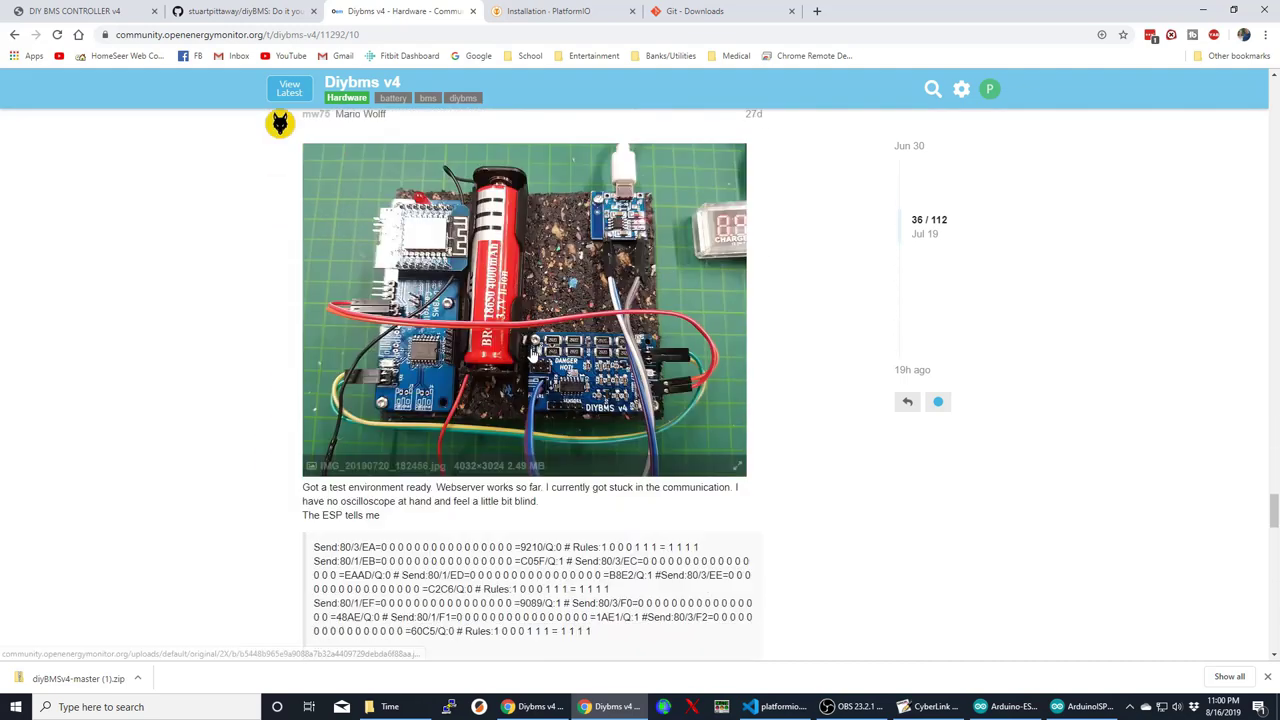
{"action": "scroll", "coordinate": [531, 350], "scroll_direction": "down", "scroll_amount": 10}
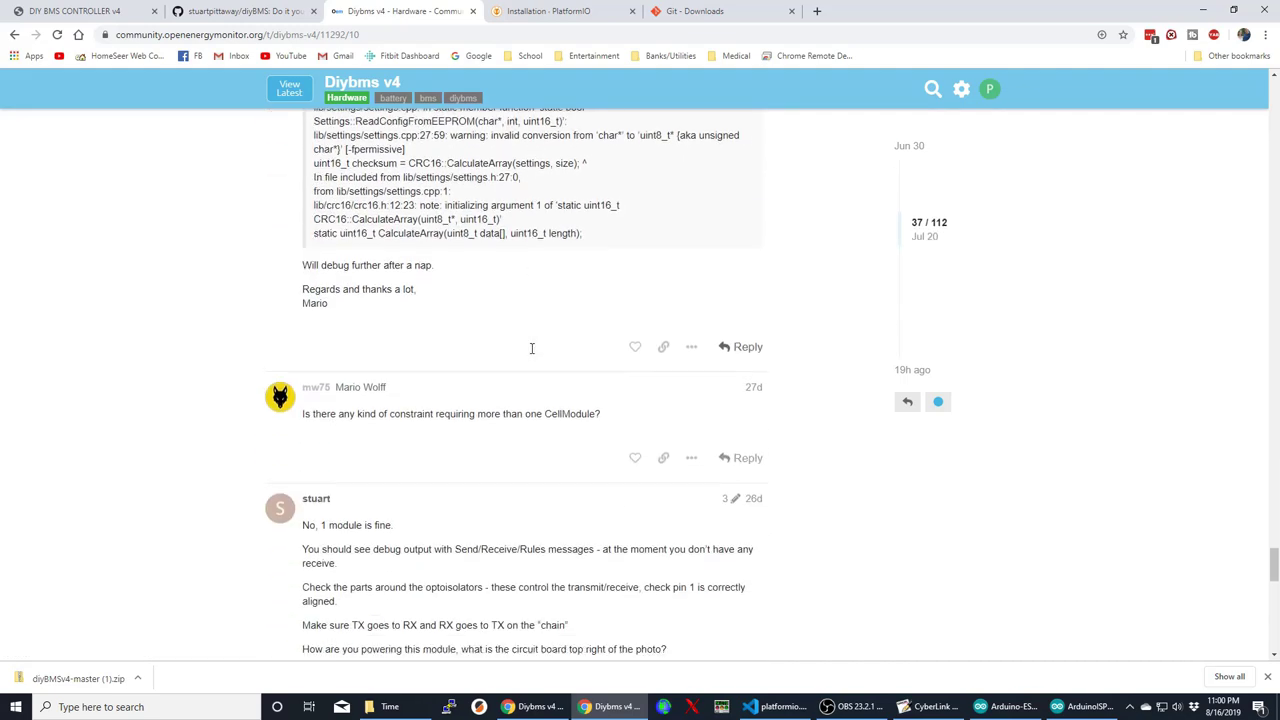
{"action": "scroll", "coordinate": [531, 353], "scroll_direction": "down", "scroll_amount": 2}
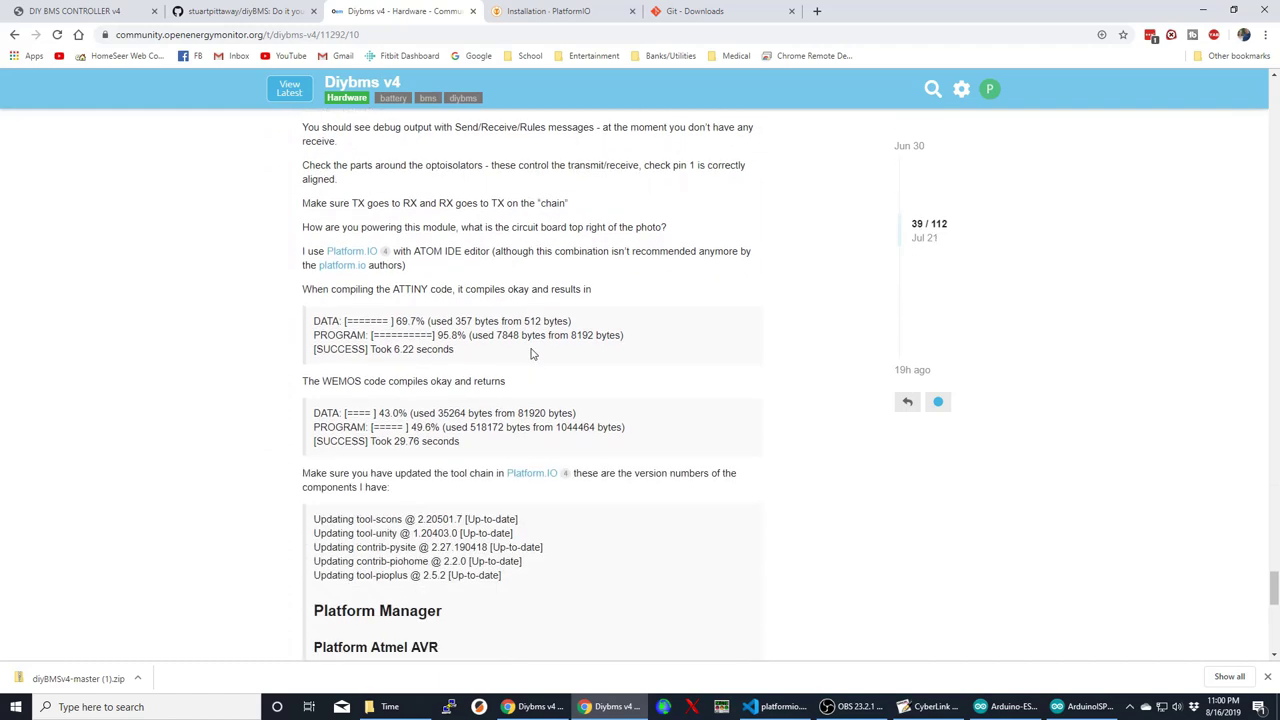
{"action": "scroll", "coordinate": [531, 353], "scroll_direction": "down", "scroll_amount": 10}
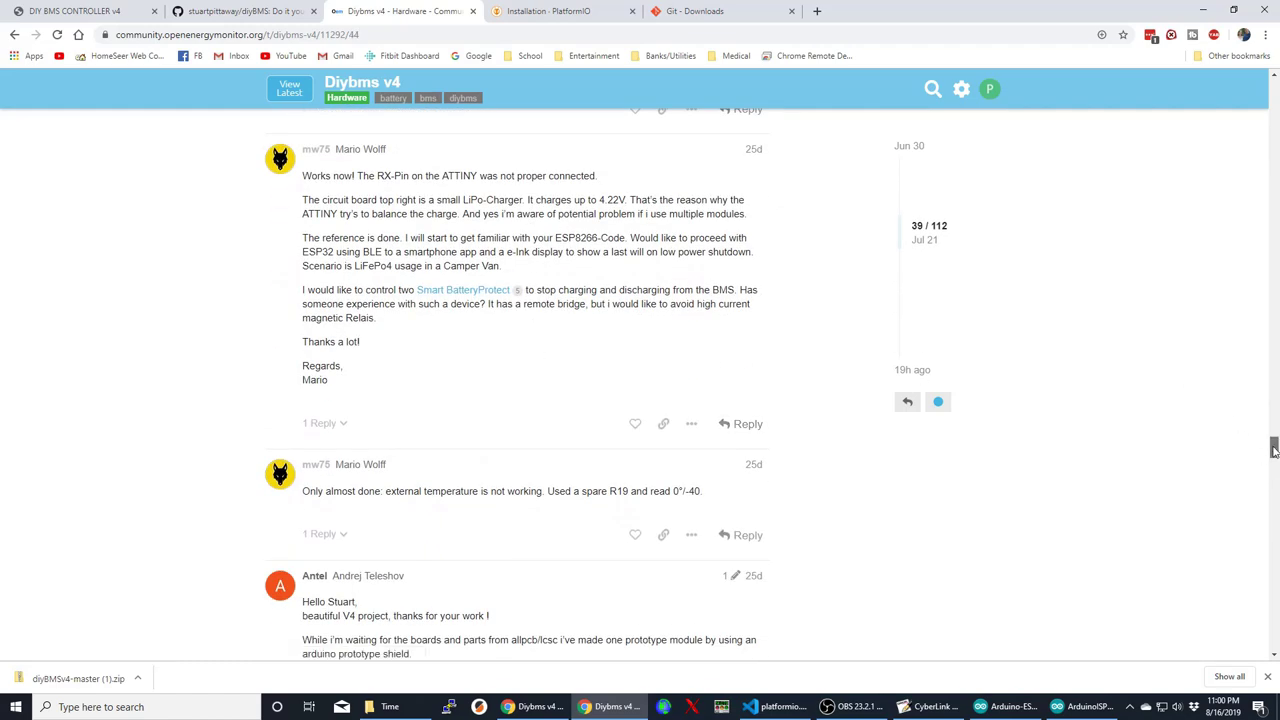
- Return to the topic's early posts, find the BOM import post and select the LM4040BIM3 part name in its heading
{"action": "left_click_drag", "start_coordinate": [1273, 448], "coordinate": [1272, 168]}
{"action": "scroll", "coordinate": [565, 360], "scroll_direction": "up", "scroll_amount": 10}
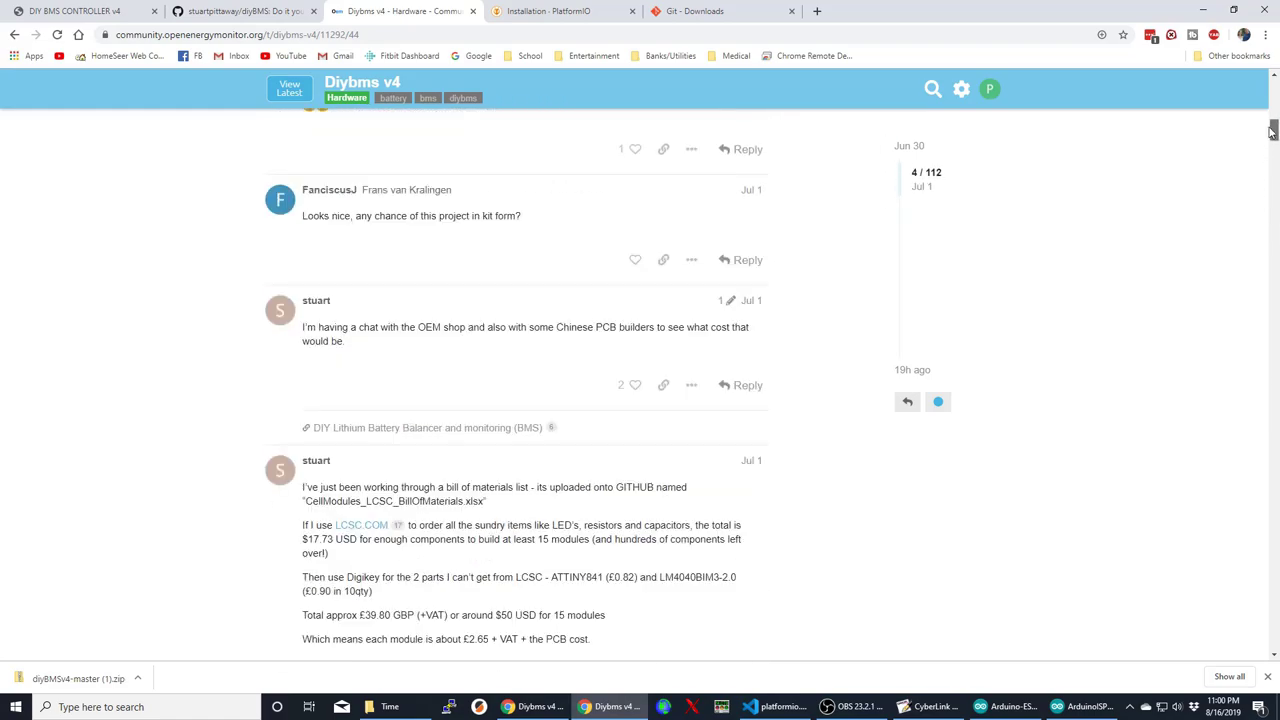
{"action": "scroll", "coordinate": [565, 360], "scroll_direction": "down", "scroll_amount": 10}
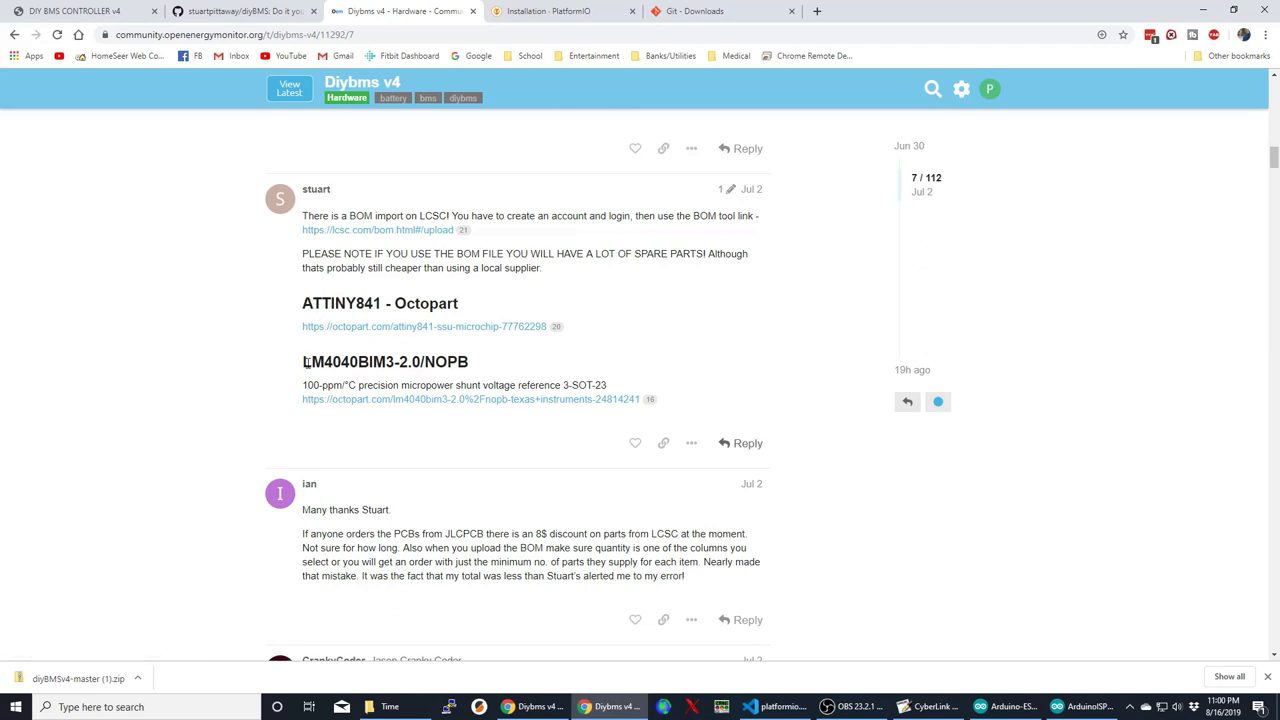
{"action": "left_click_drag", "start_coordinate": [306, 362], "coordinate": [394, 364]}
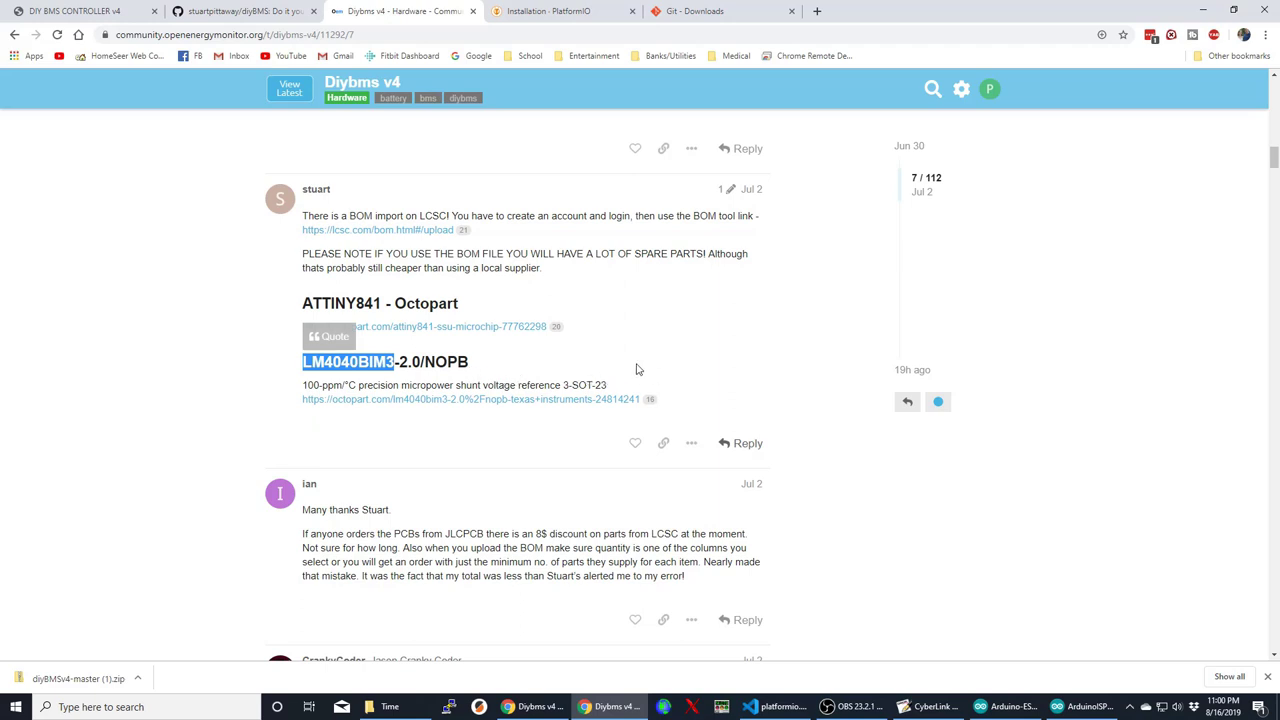
- Clear the part name selection and browse the Diybms v4 topic's replies down to the 3D print solder stencil post
{"action": "left_click", "coordinate": [590, 362]}
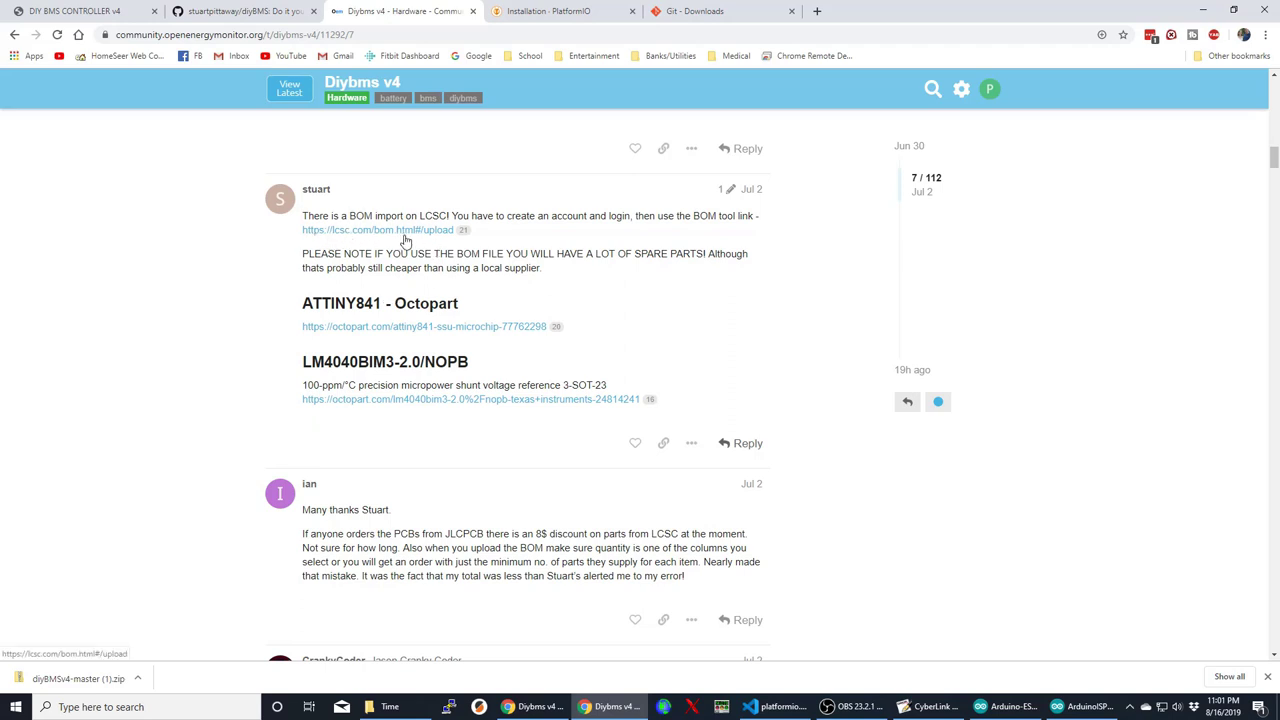
{"action": "scroll", "coordinate": [412, 342], "scroll_direction": "down", "scroll_amount": 10}
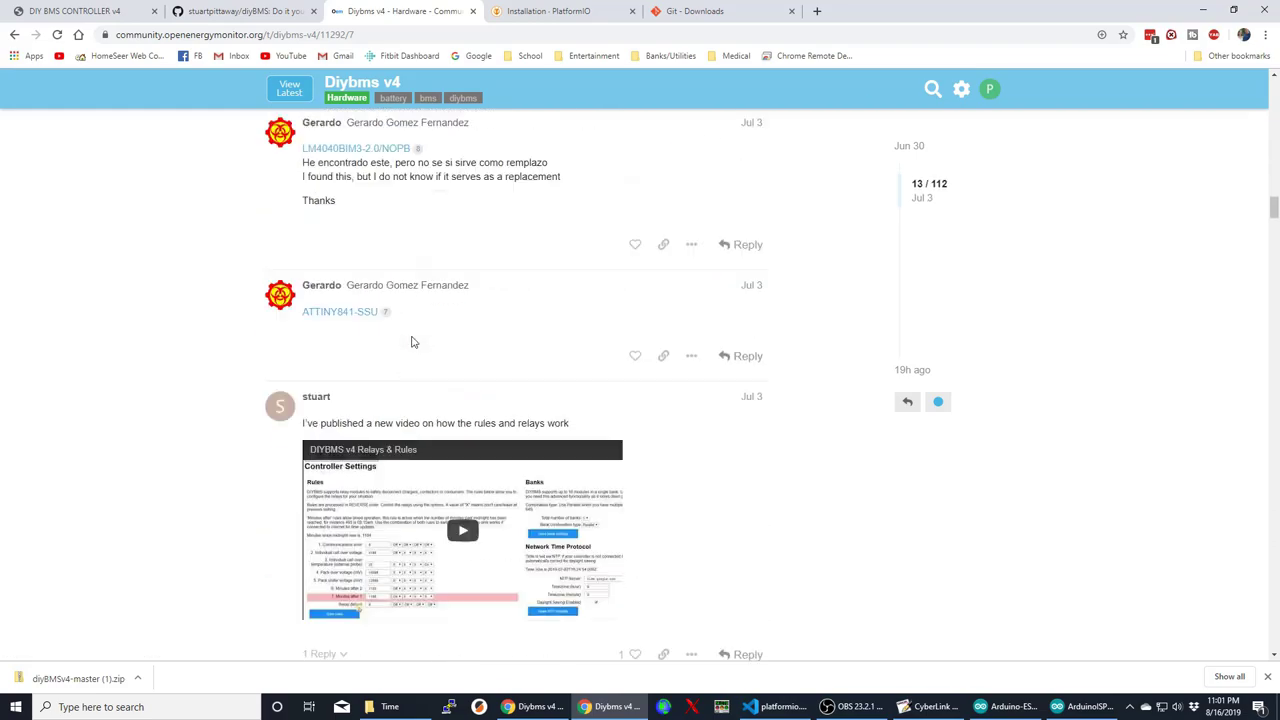
{"action": "scroll", "coordinate": [412, 342], "scroll_direction": "down", "scroll_amount": 20}
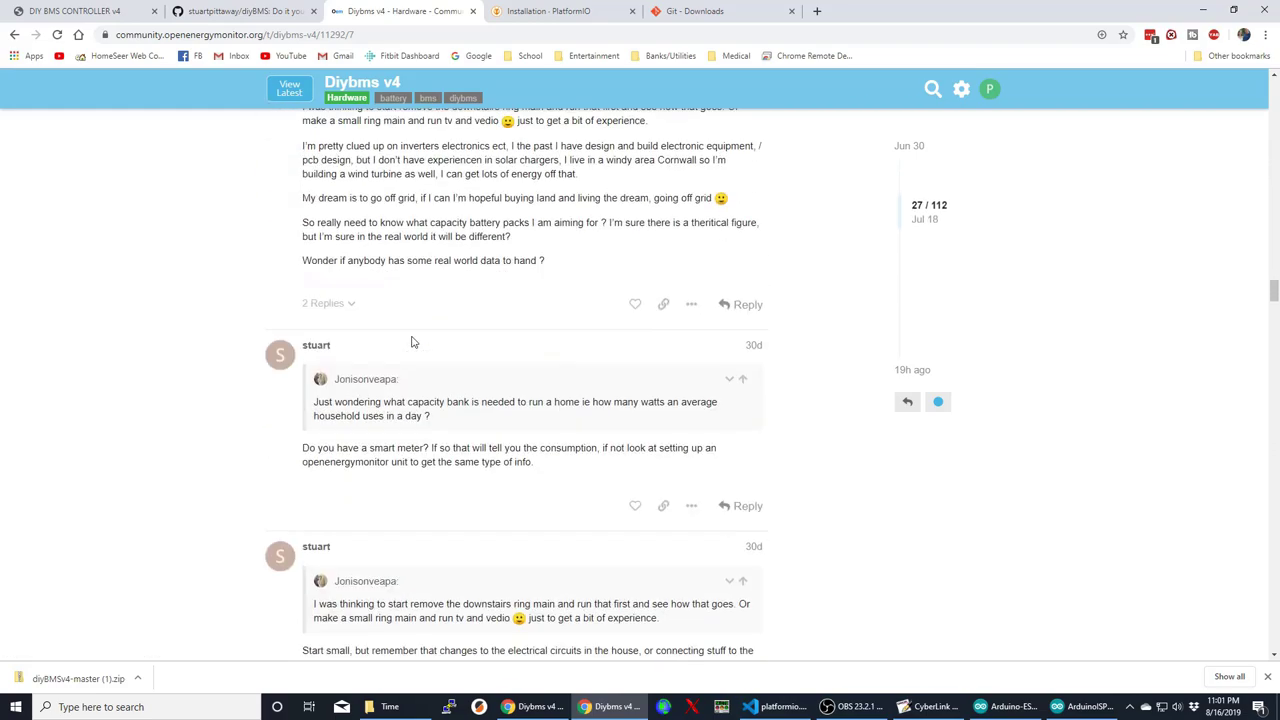
{"action": "scroll", "coordinate": [412, 342], "scroll_direction": "down", "scroll_amount": 20}
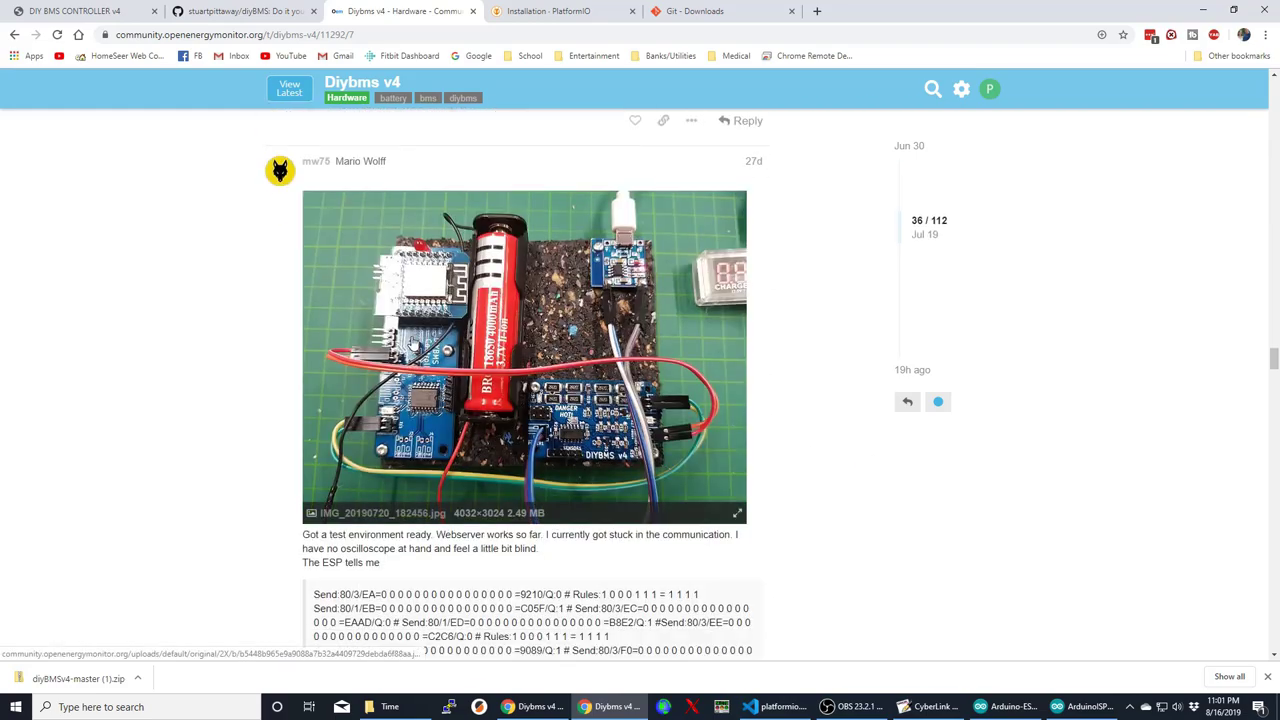
{"action": "scroll", "coordinate": [413, 344], "scroll_direction": "down", "scroll_amount": 20}
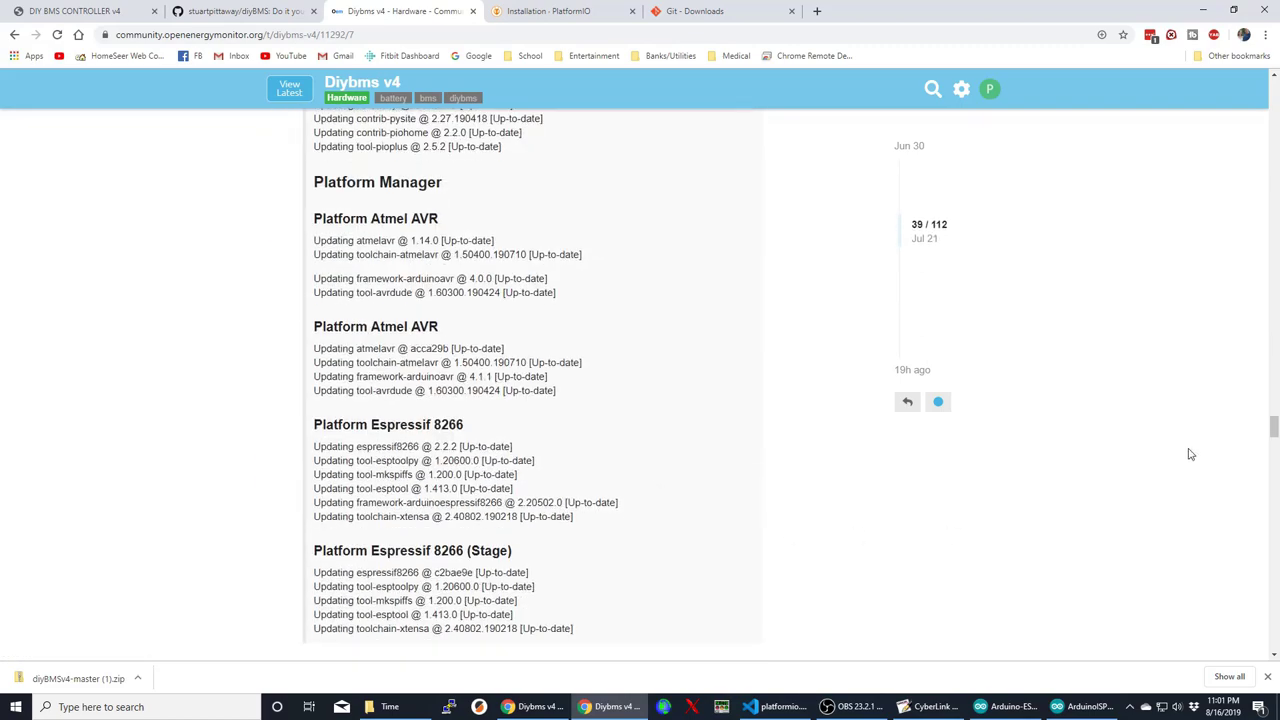
{"action": "left_click_drag", "start_coordinate": [1273, 428], "coordinate": [1267, 664]}
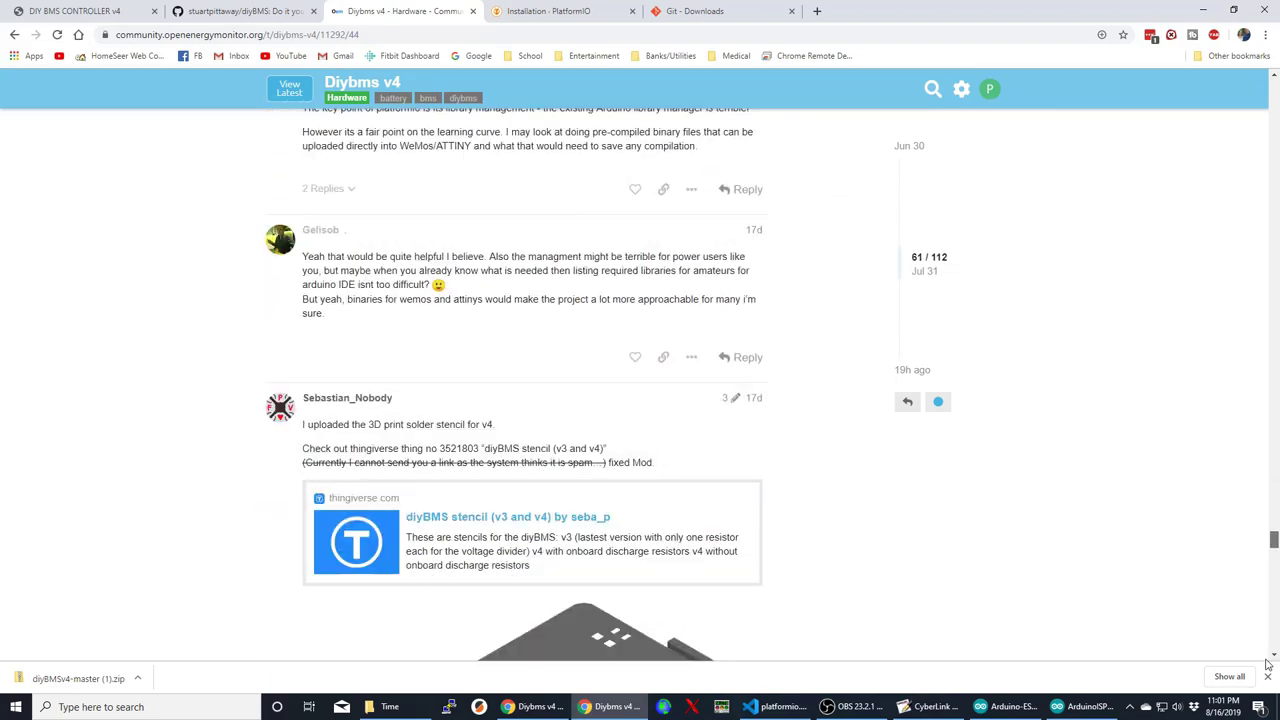
- Examine the v3 and v4 solder stencil images and the Thingiverse link in the stencil post, and continue down the topic
{"action": "scroll", "coordinate": [1210, 656], "scroll_direction": "down", "scroll_amount": 2}
{"action": "scroll", "coordinate": [803, 526], "scroll_direction": "down", "scroll_amount": 4}
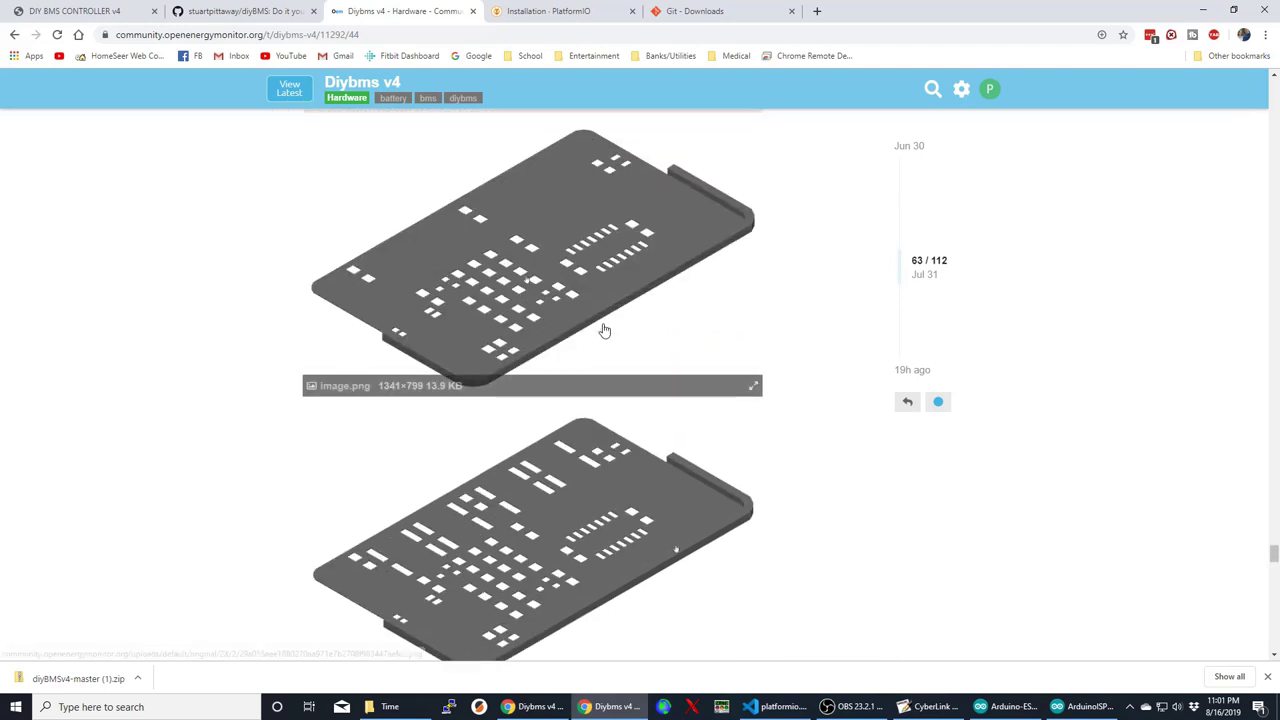
{"action": "scroll", "coordinate": [604, 330], "scroll_direction": "up", "scroll_amount": 1}
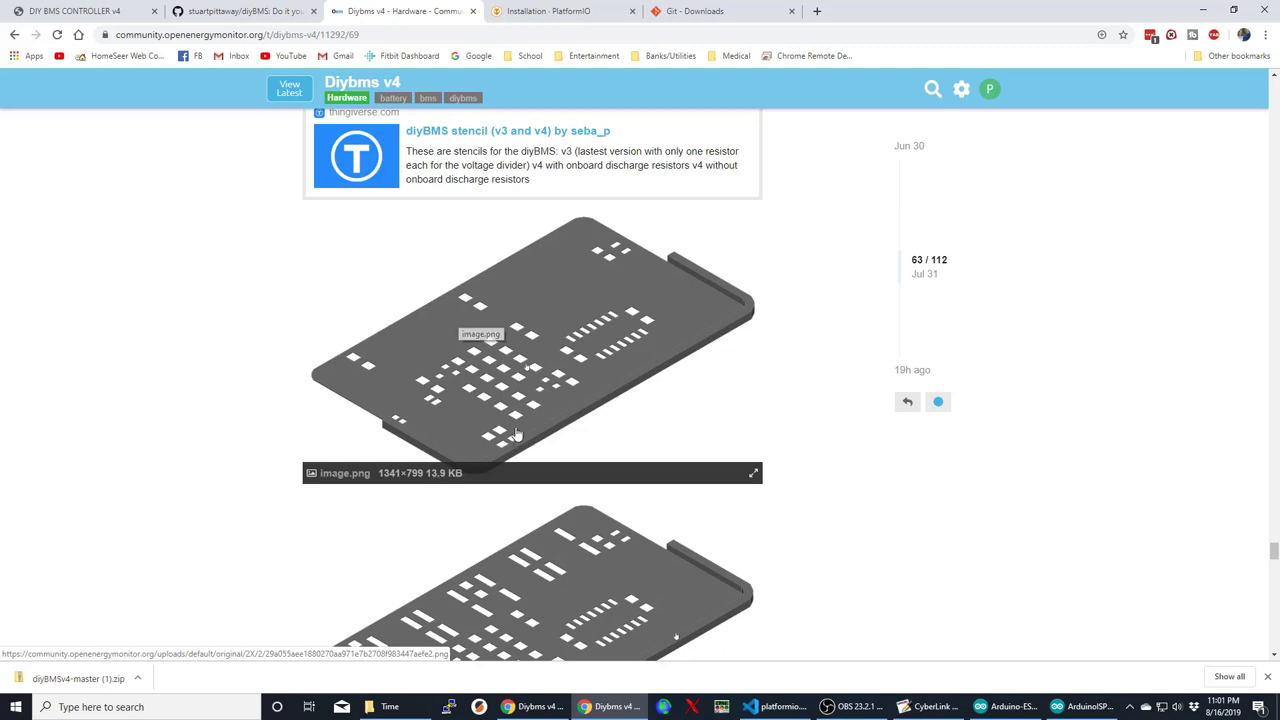
{"action": "scroll", "coordinate": [480, 405], "scroll_direction": "up", "scroll_amount": 1}
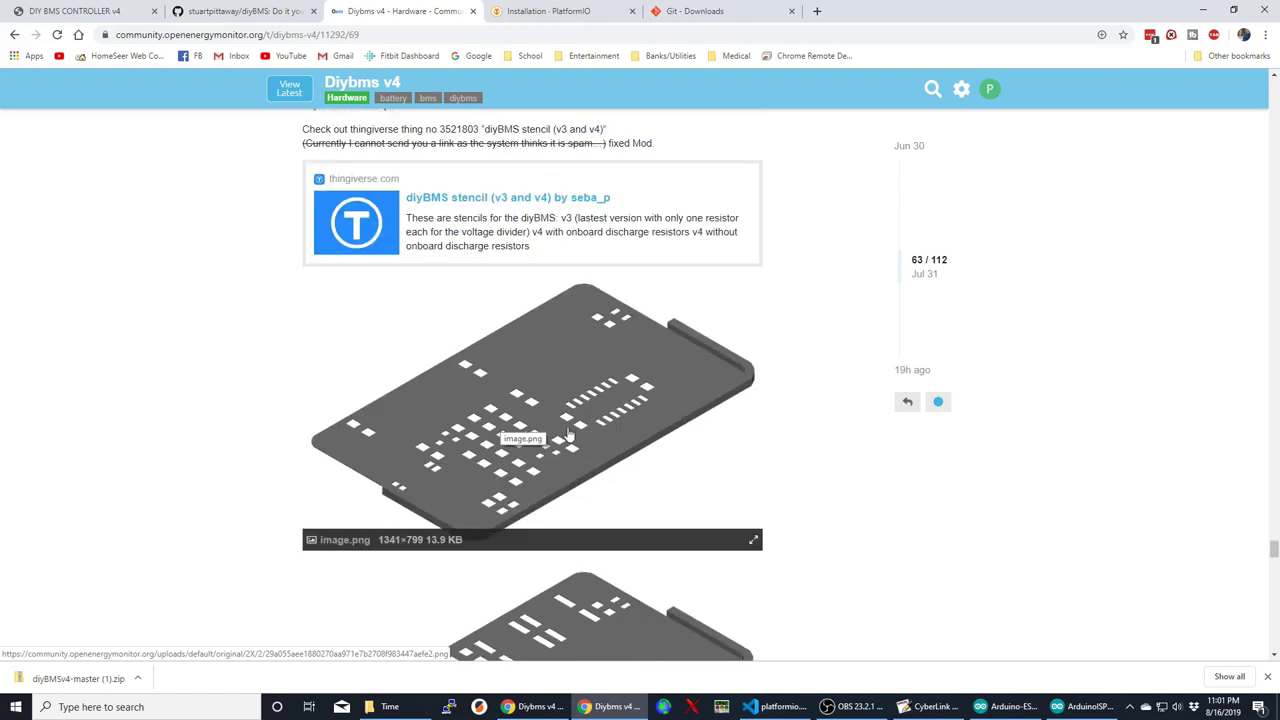
{"action": "scroll", "coordinate": [493, 415], "scroll_direction": "down", "scroll_amount": 5}
{"action": "scroll", "coordinate": [464, 435], "scroll_direction": "down", "scroll_amount": 4}
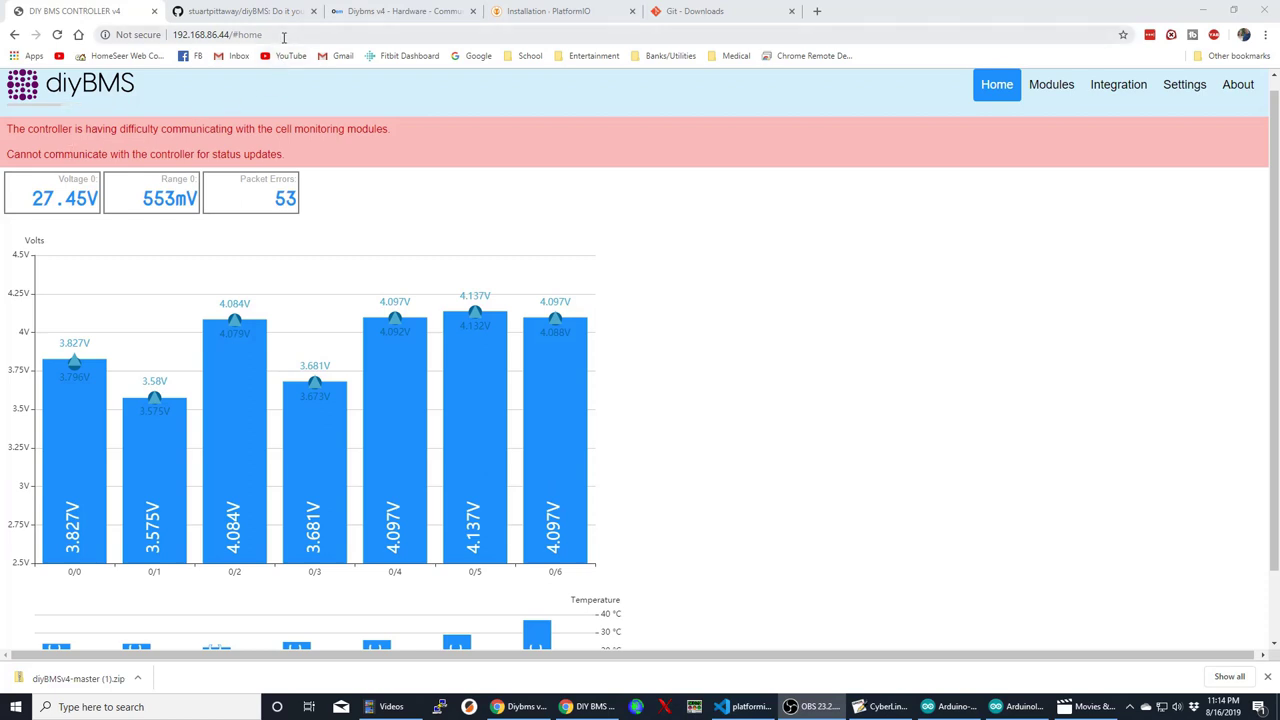
- Highlight the end of the diyBMS controller's address, reload the page at 192.168.86.44 and return to the previously visited page
{"action": "left_click_drag", "start_coordinate": [272, 34], "coordinate": [206, 34]}
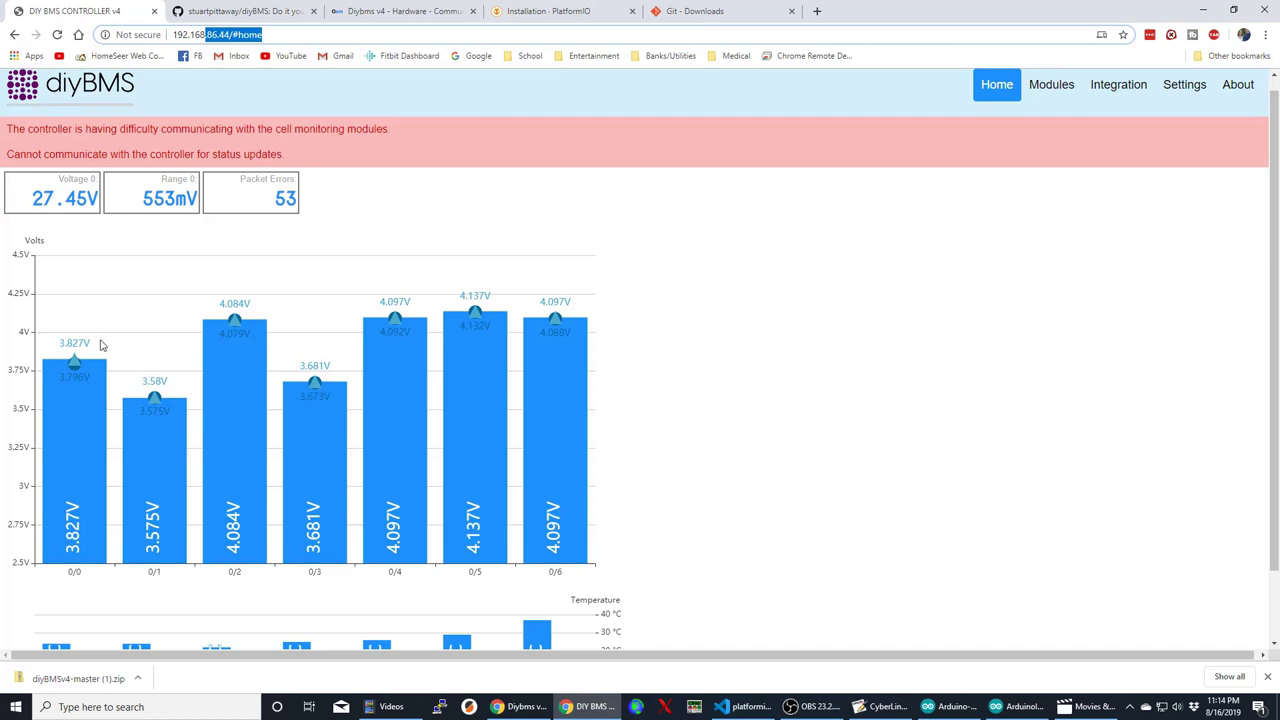
{"action": "left_click", "coordinate": [57, 34]}
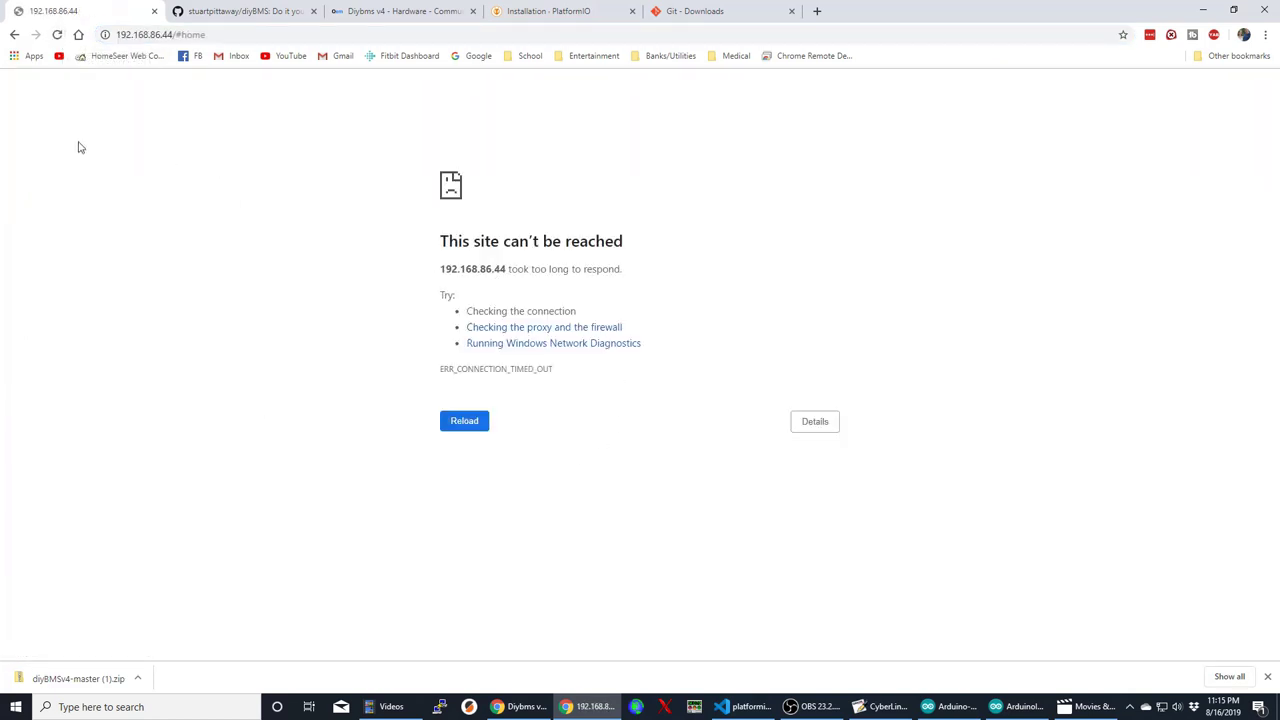
{"action": "left_click", "coordinate": [9, 36]}
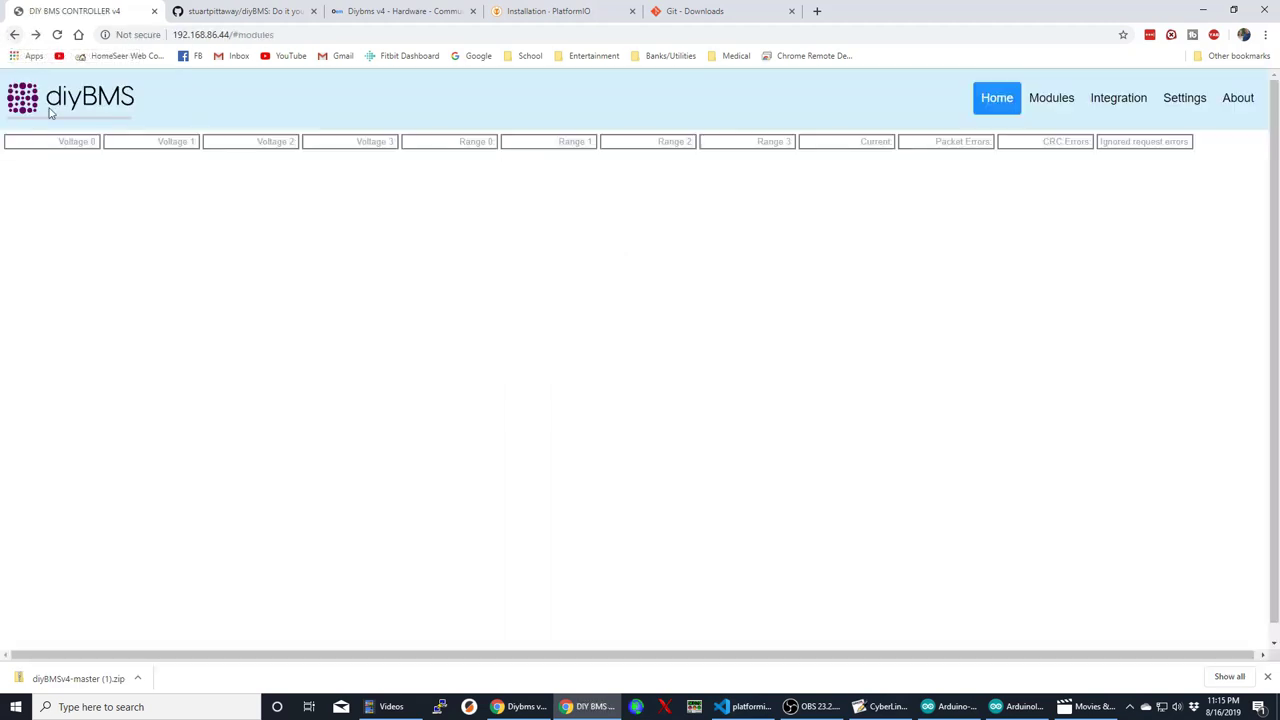